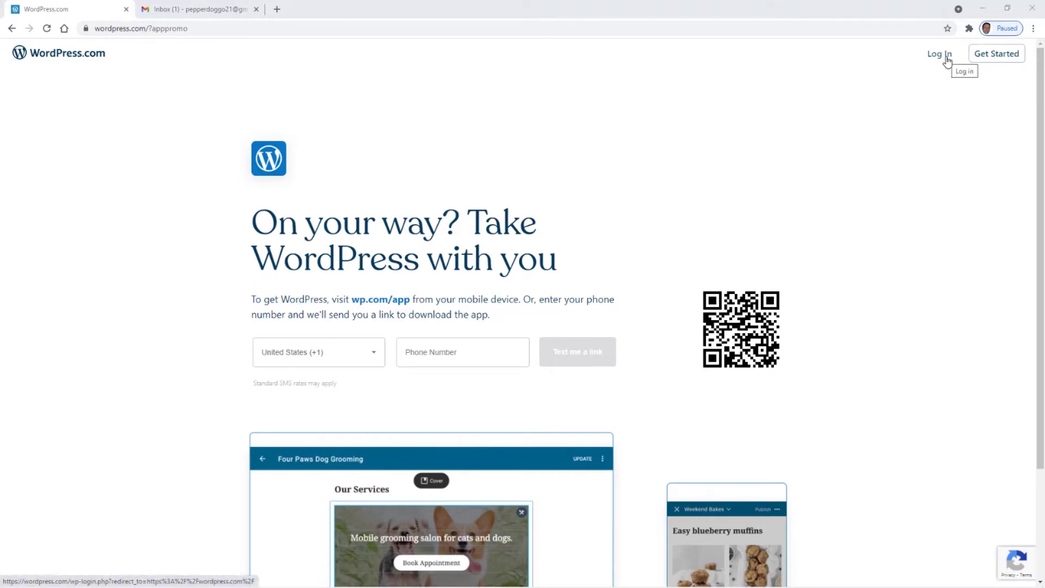
- Start signup and enter the Gmail address, fixing the mistyped comma before 'com'
{"action": "left_click", "coordinate": [1002, 58]}
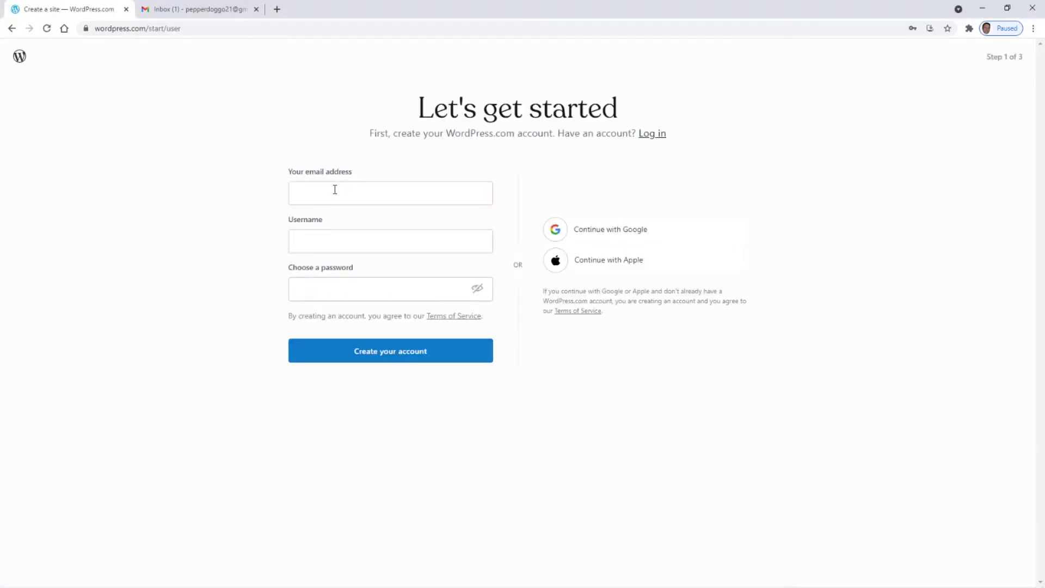
{"action": "left_click", "coordinate": [335, 189]}
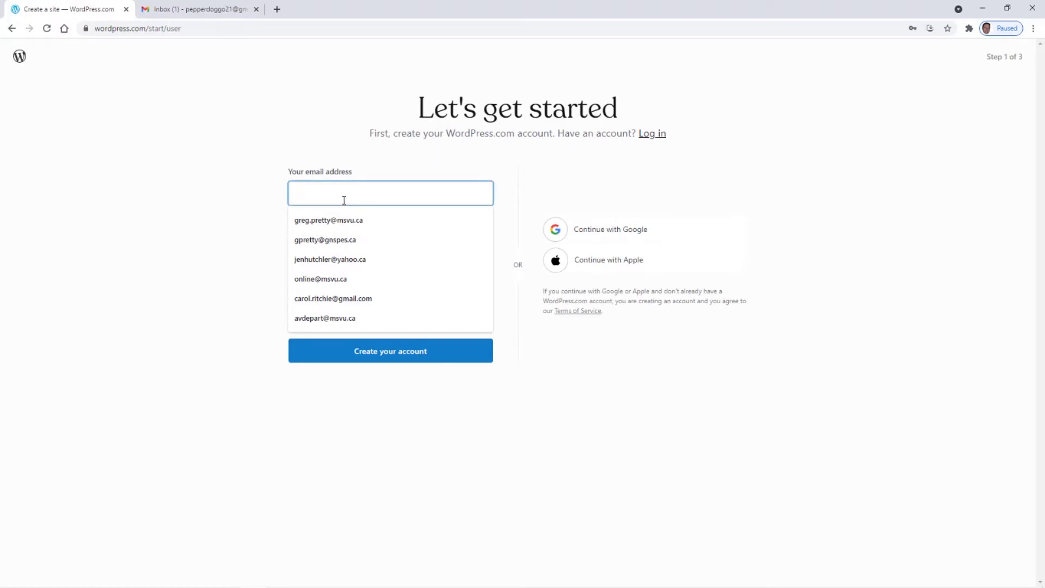
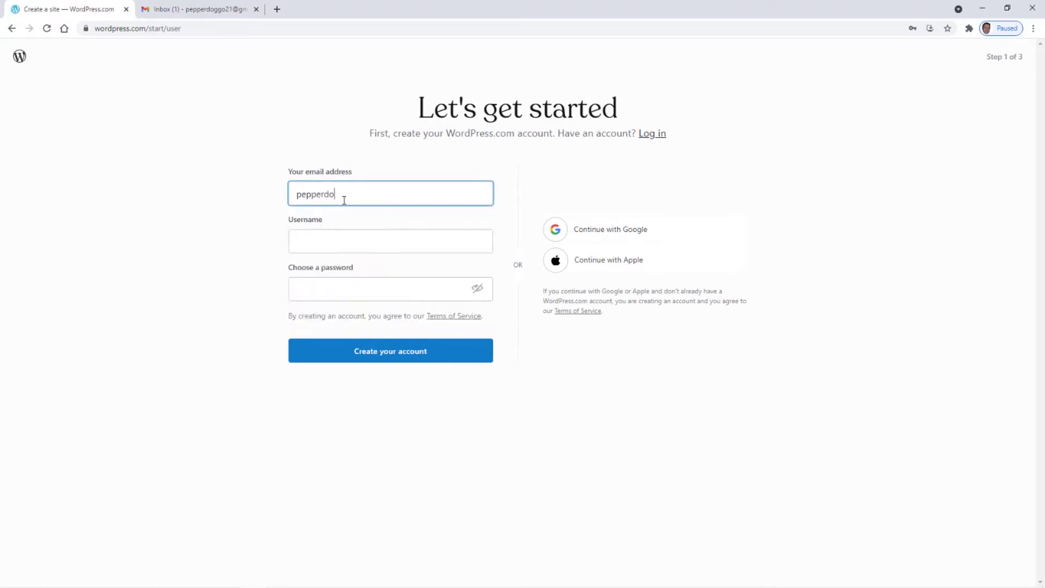
{"action": "left_click", "coordinate": [344, 197]}
{"action": "left_click", "coordinate": [363, 194]}
{"action": "type", "text": "@gmail,com"}
{"action": "left_click", "coordinate": [397, 194]}
{"action": "key", "text": "BackSpace"}
{"action": "type", "text": "."}
- Enter a matching username and a password, then create the account
{"action": "left_click", "coordinate": [320, 235]}
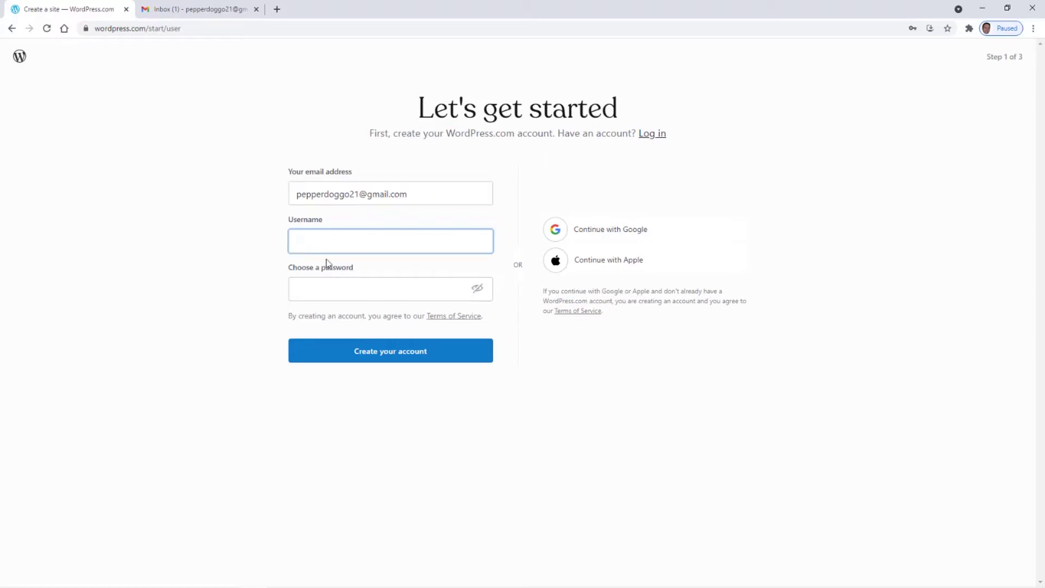
{"action": "left_click", "coordinate": [310, 243]}
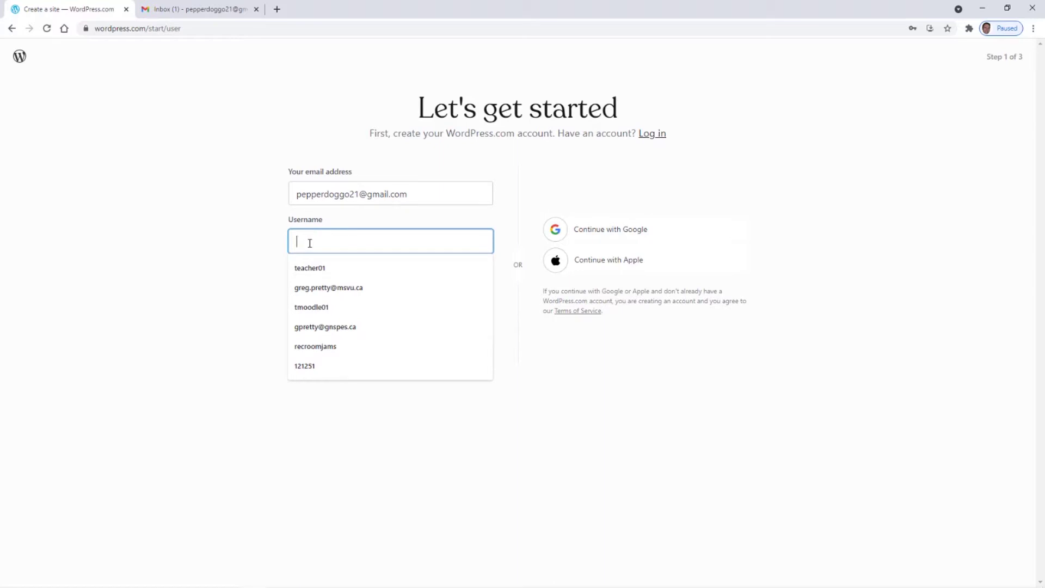
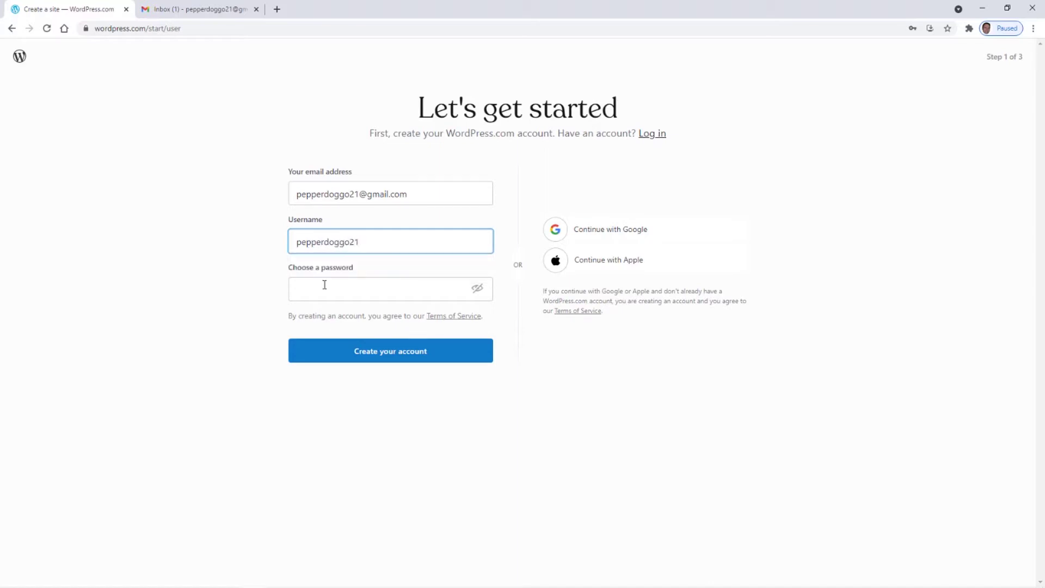
{"action": "left_click", "coordinate": [312, 294]}
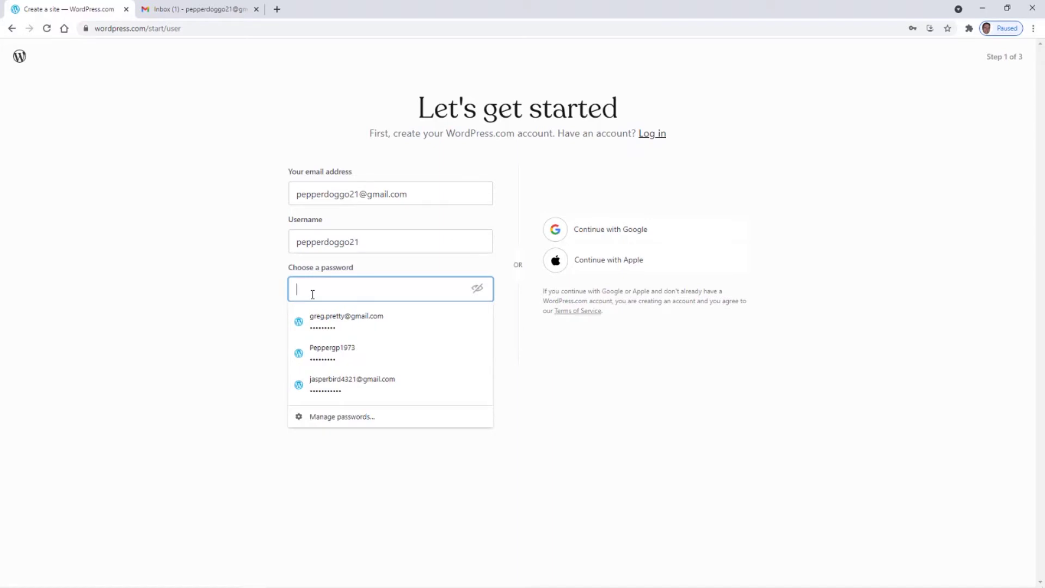
{"action": "type", "text": "••••••••••"}
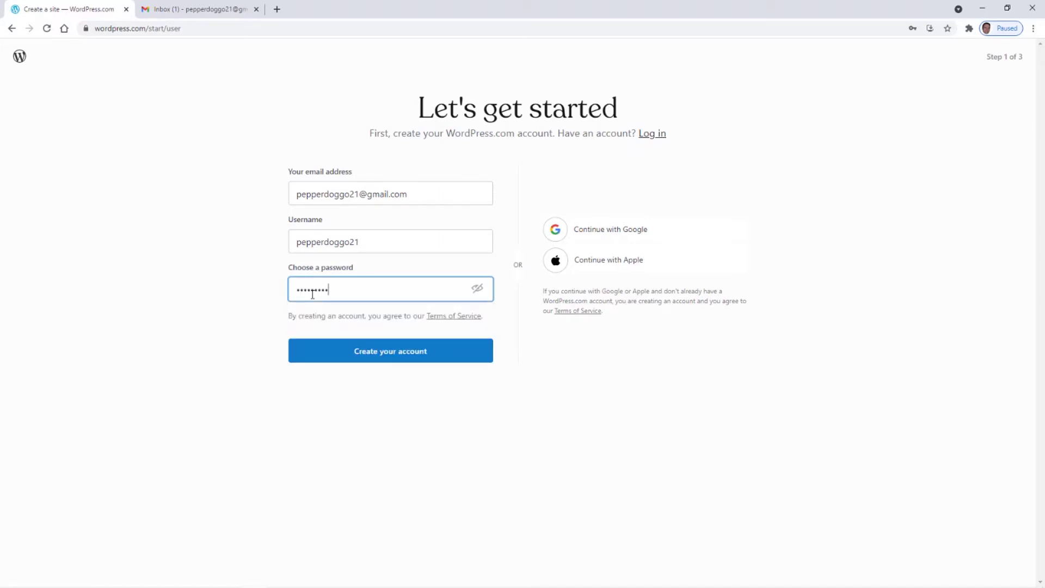
{"action": "left_click", "coordinate": [387, 358]}
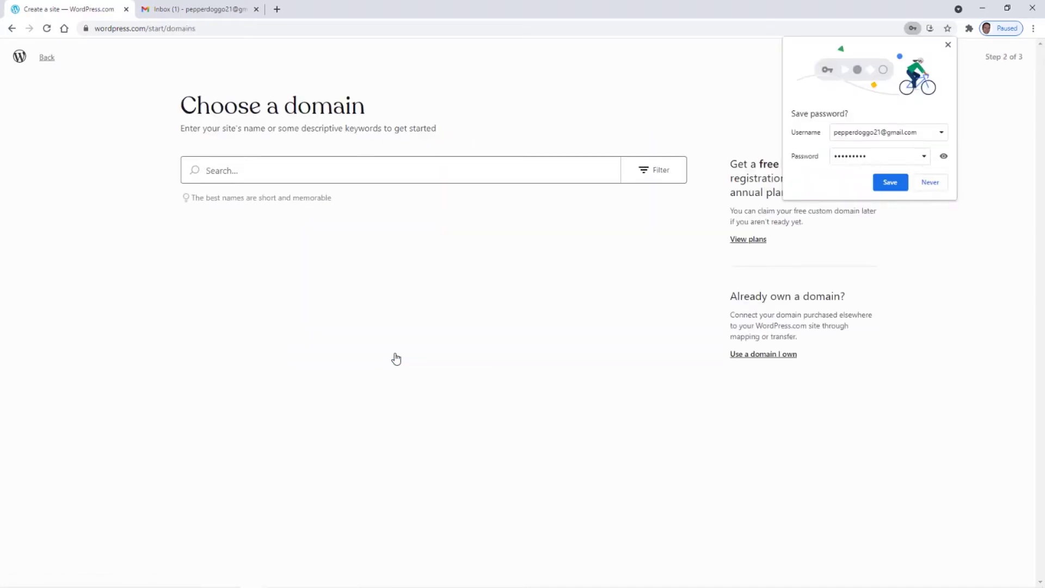
- Choose Never in Chrome's Save password popup
{"action": "left_click", "coordinate": [930, 183]}
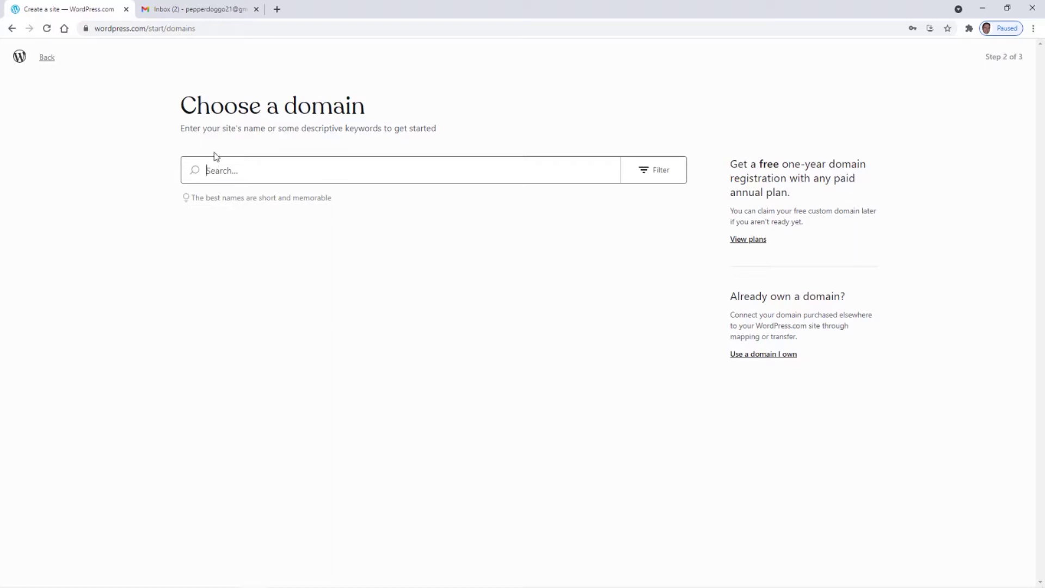
- Search the Choose a domain page for 'pepperdoggo'
{"action": "left_click", "coordinate": [224, 170]}
{"action": "type", "text": "pep"}
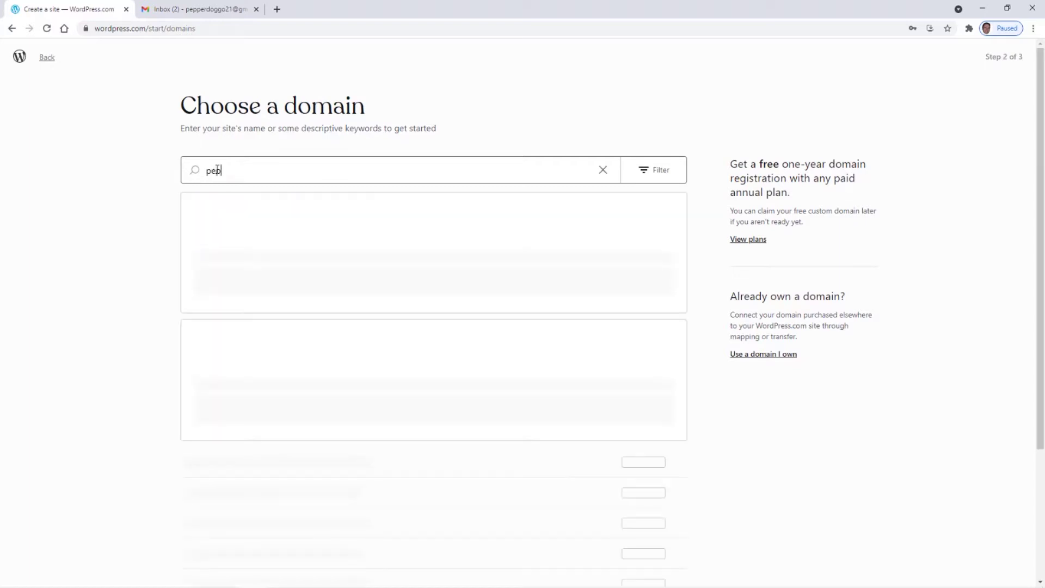
{"action": "type", "text": "perdoggo"}
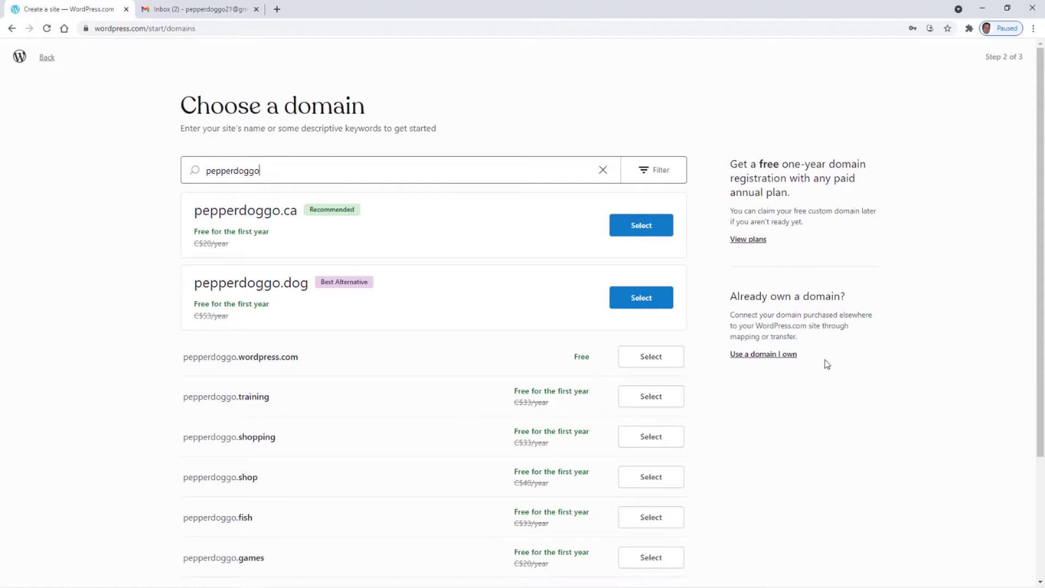
- Select pepperdoggo.wordpress.com and start with a free site instead of a paid plan
{"action": "left_click", "coordinate": [654, 360]}
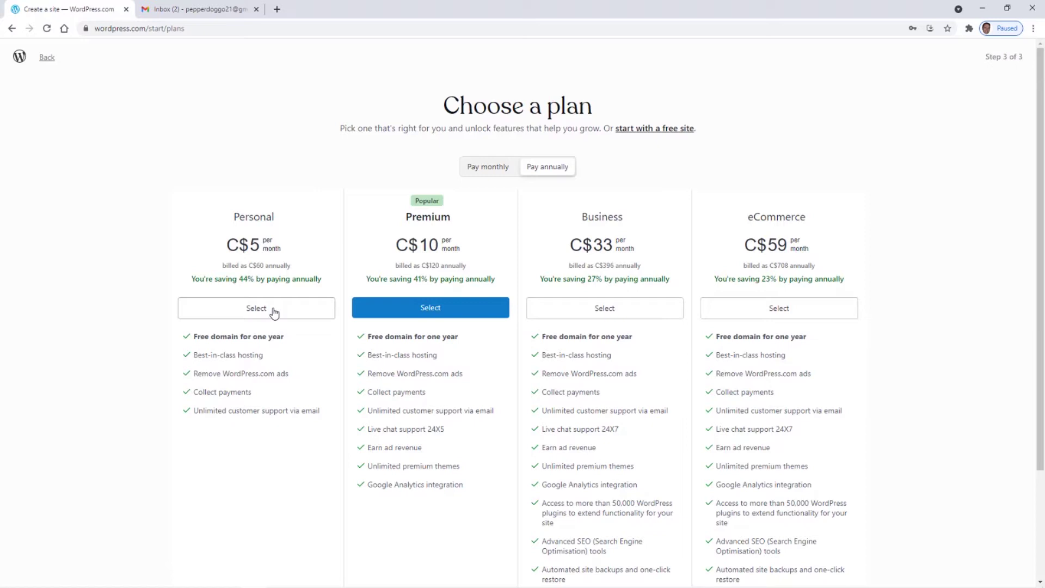
{"action": "left_click", "coordinate": [653, 129]}
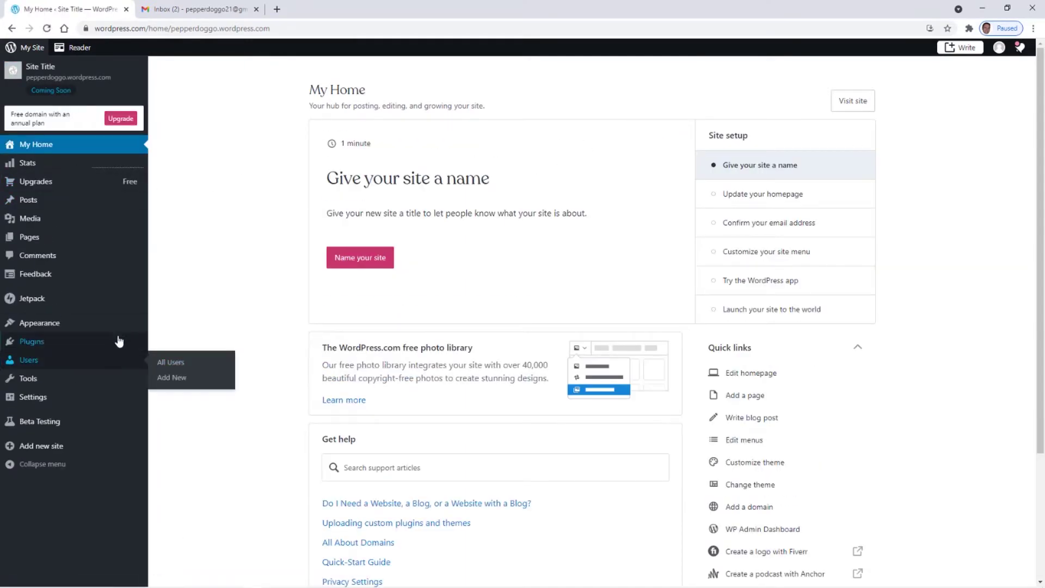
{"action": "mouse_move", "coordinate": [99, 280]}
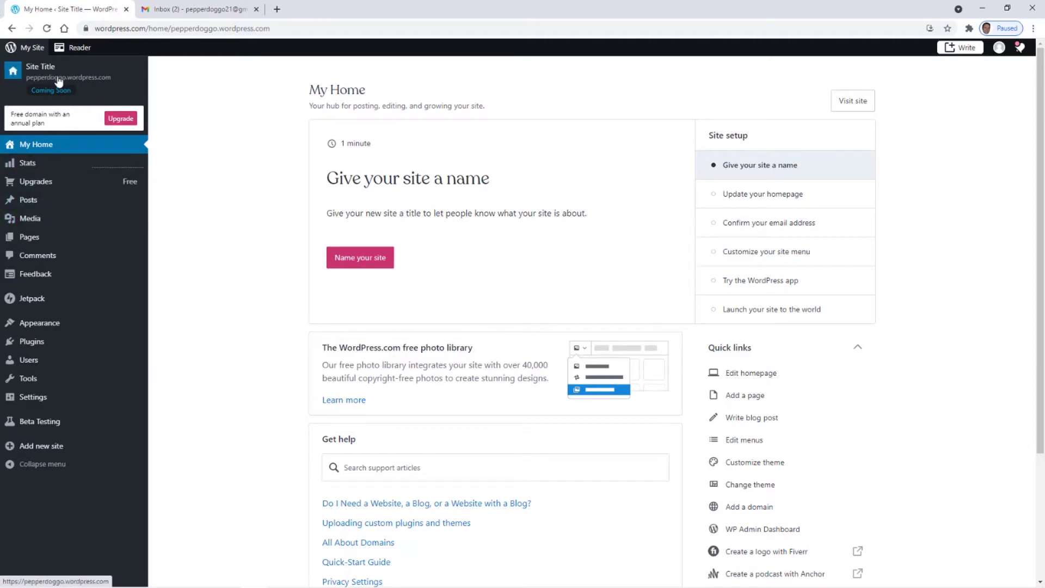
{"action": "left_click", "coordinate": [13, 73]}
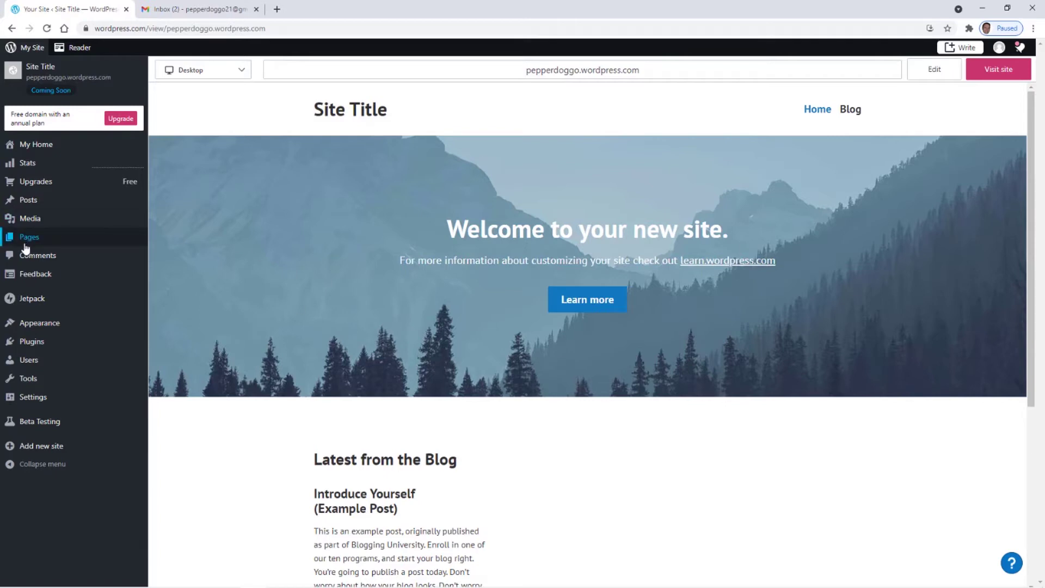
{"action": "mouse_move", "coordinate": [27, 243]}
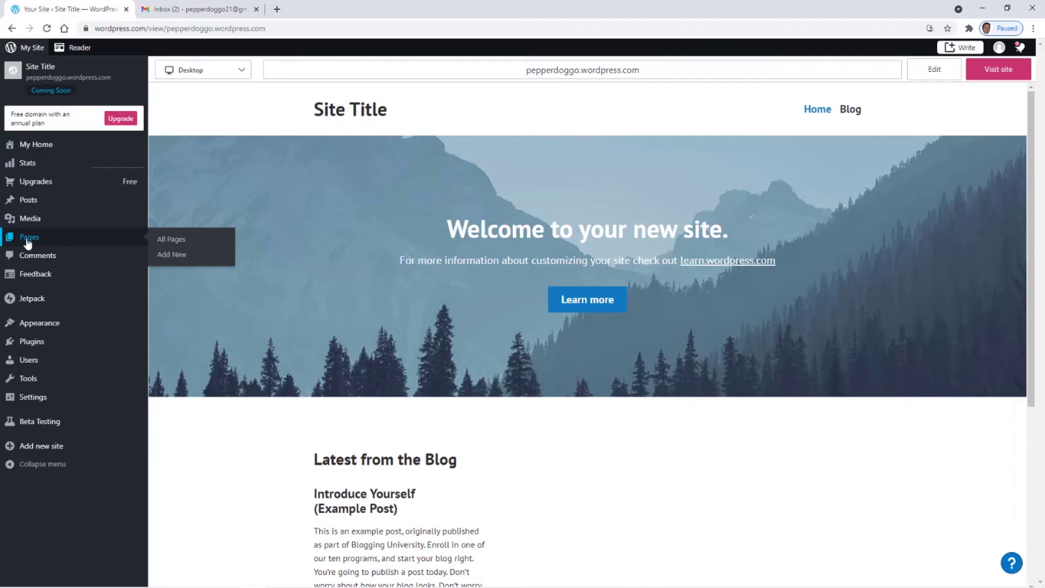
{"action": "left_click", "coordinate": [28, 242]}
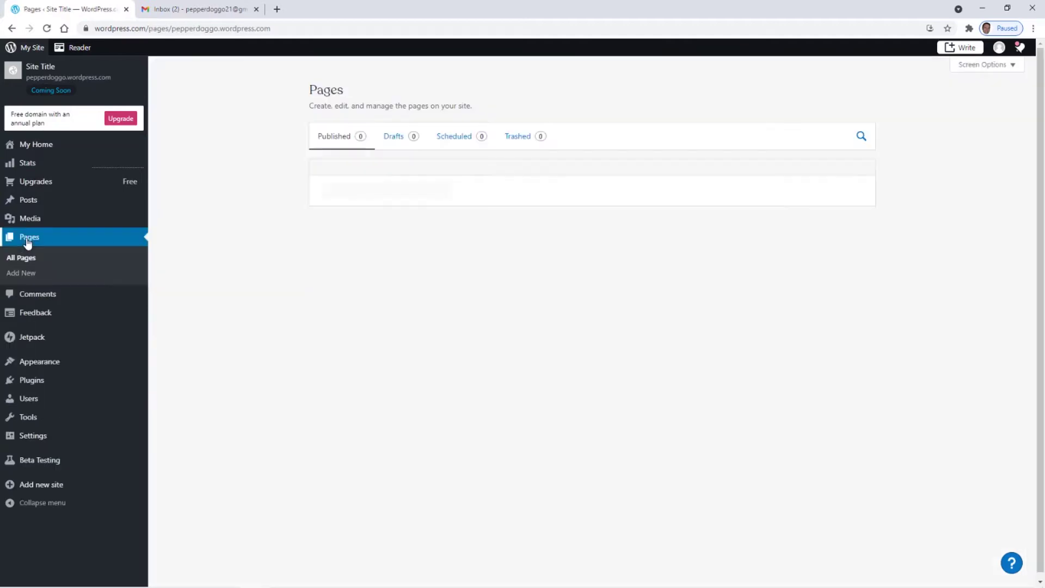
{"action": "left_click", "coordinate": [37, 145]}
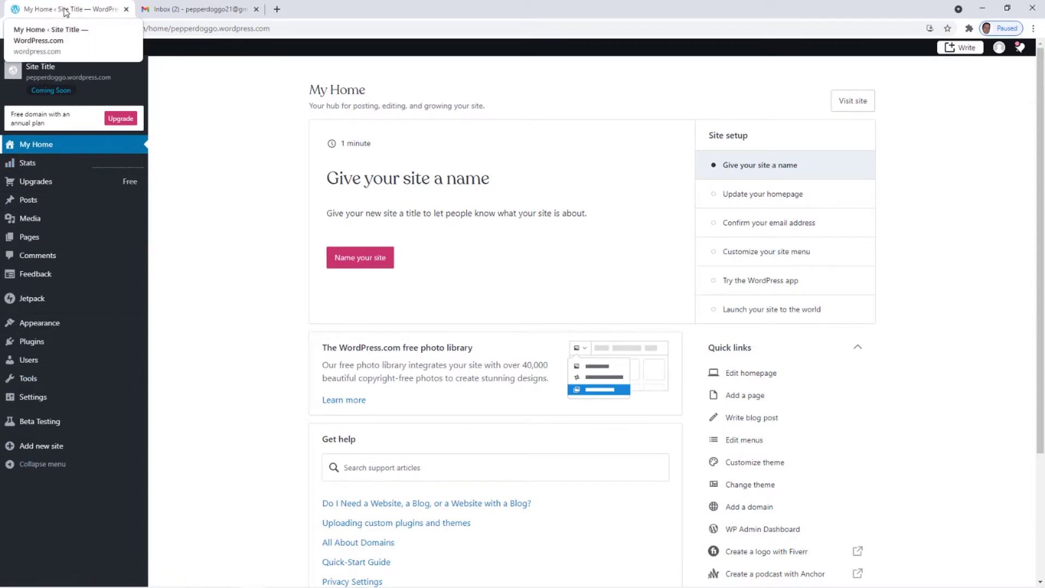
- Duplicate the dashboard tab and return to the original one
{"action": "right_click", "coordinate": [64, 12]}
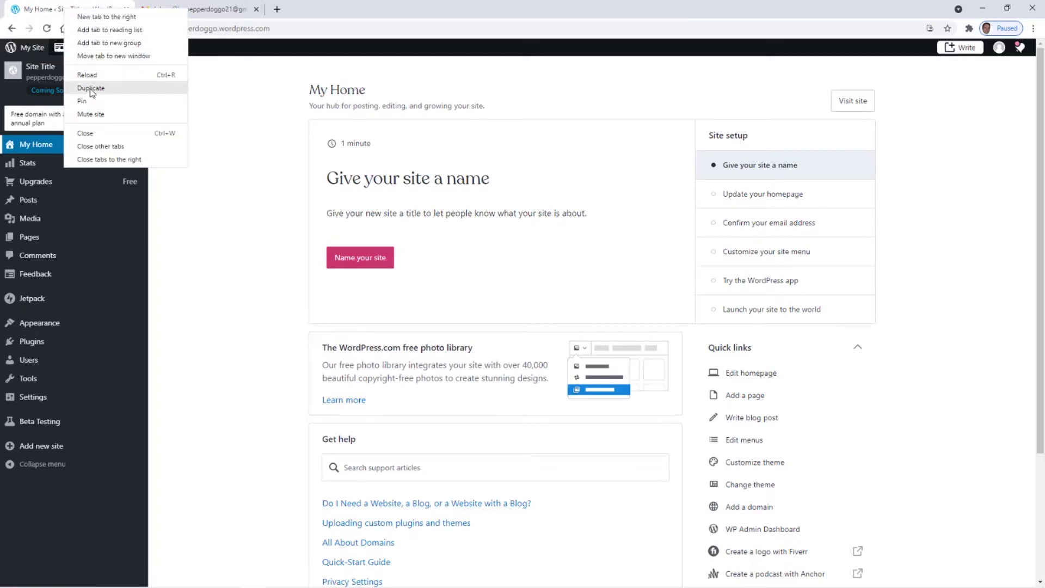
{"action": "left_click", "coordinate": [91, 89]}
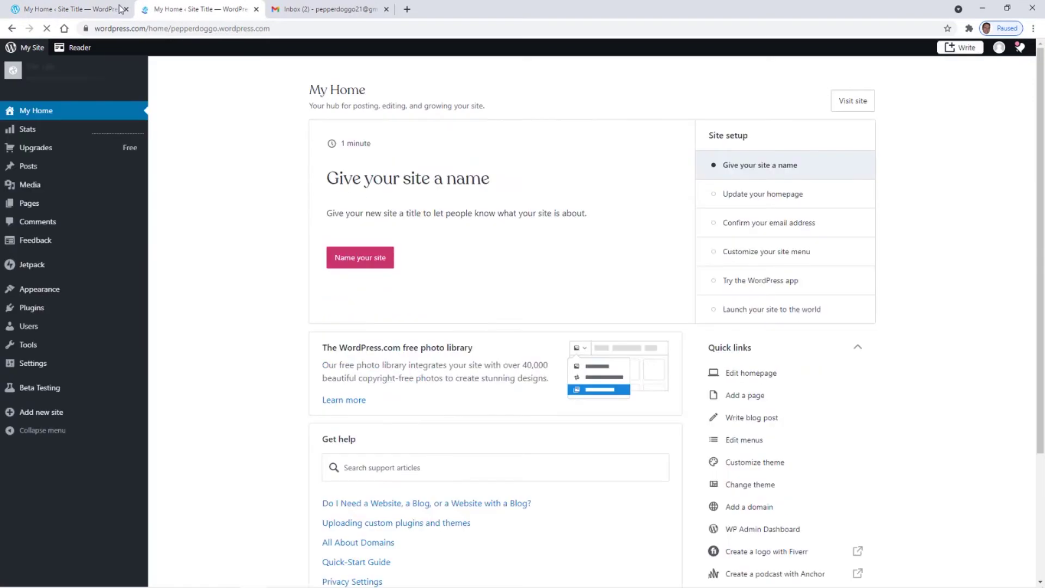
{"action": "left_click", "coordinate": [77, 11]}
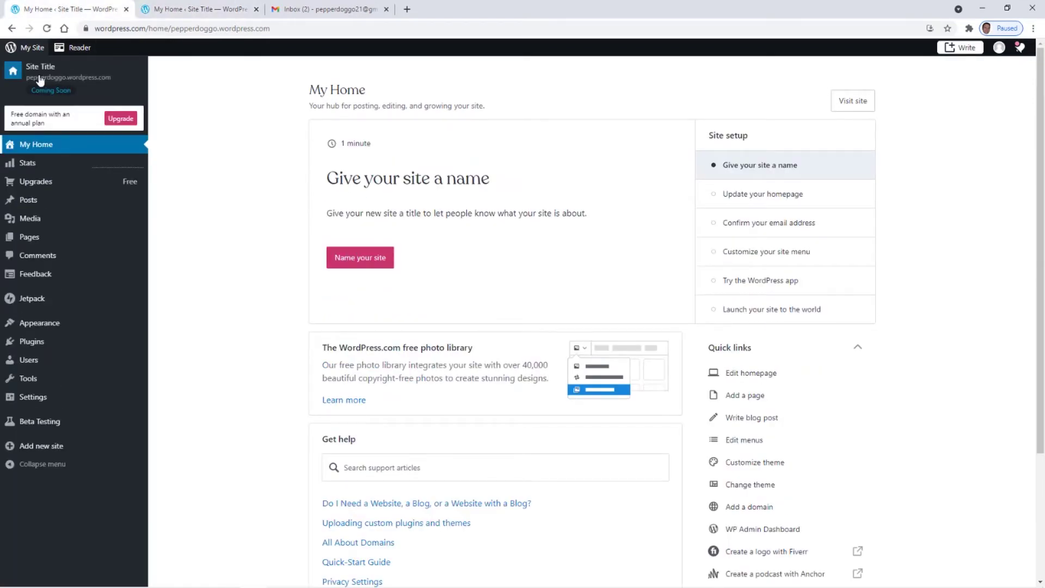
- Visit the live site, dismiss the not-launched notice, and close the Gmail tab
{"action": "left_click", "coordinate": [15, 74]}
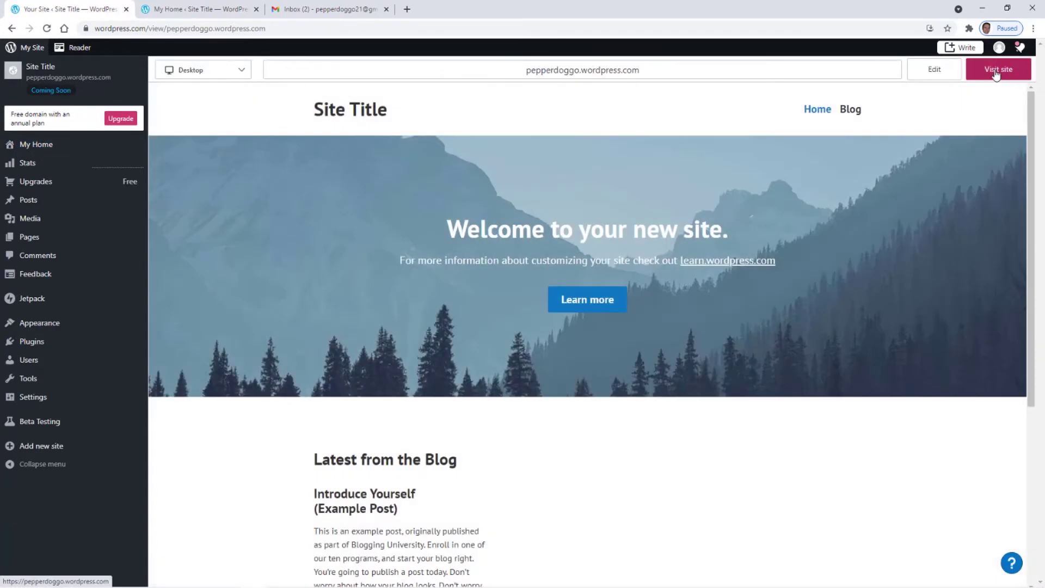
{"action": "left_click", "coordinate": [996, 74]}
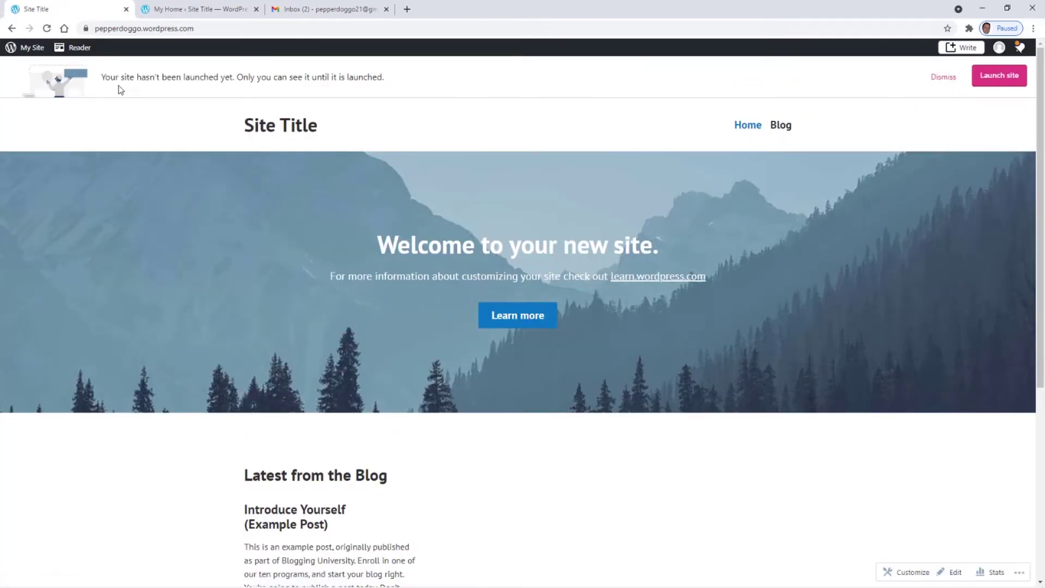
{"action": "left_click", "coordinate": [943, 77]}
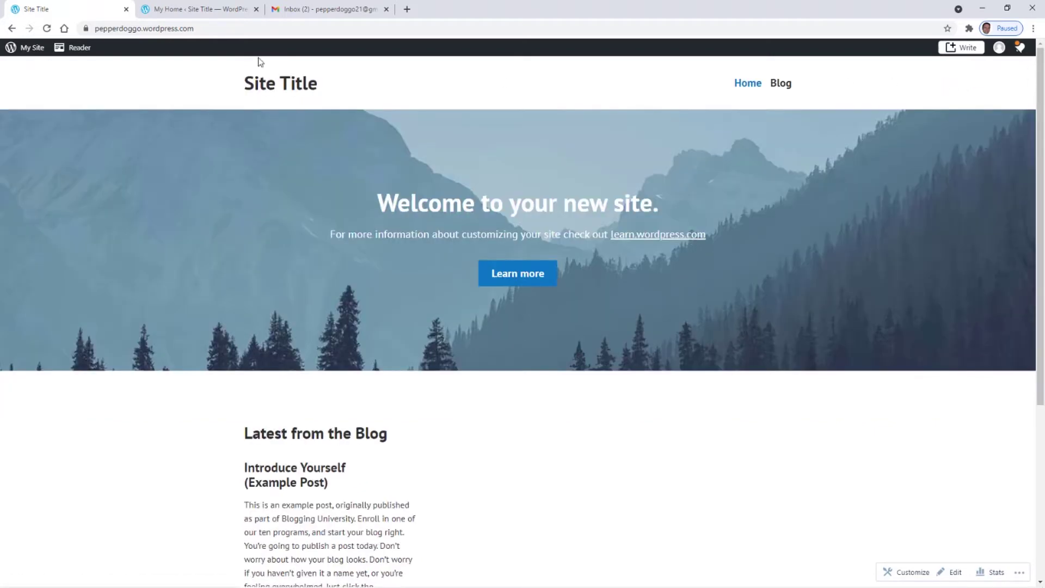
{"action": "left_click", "coordinate": [386, 9]}
{"action": "left_click", "coordinate": [195, 9]}
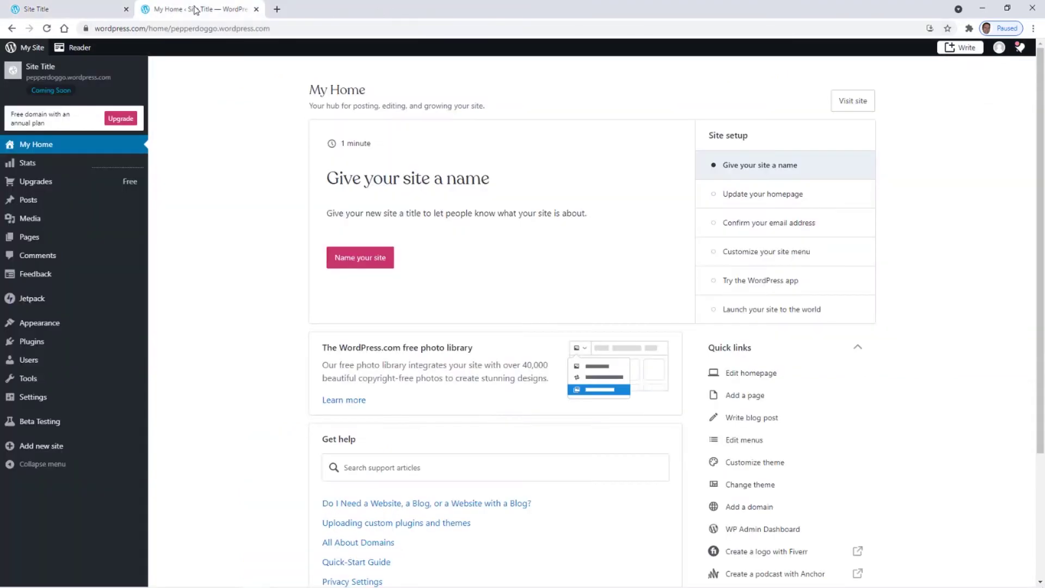
{"action": "left_click_drag", "start_coordinate": [38, 9], "coordinate": [182, 11]}
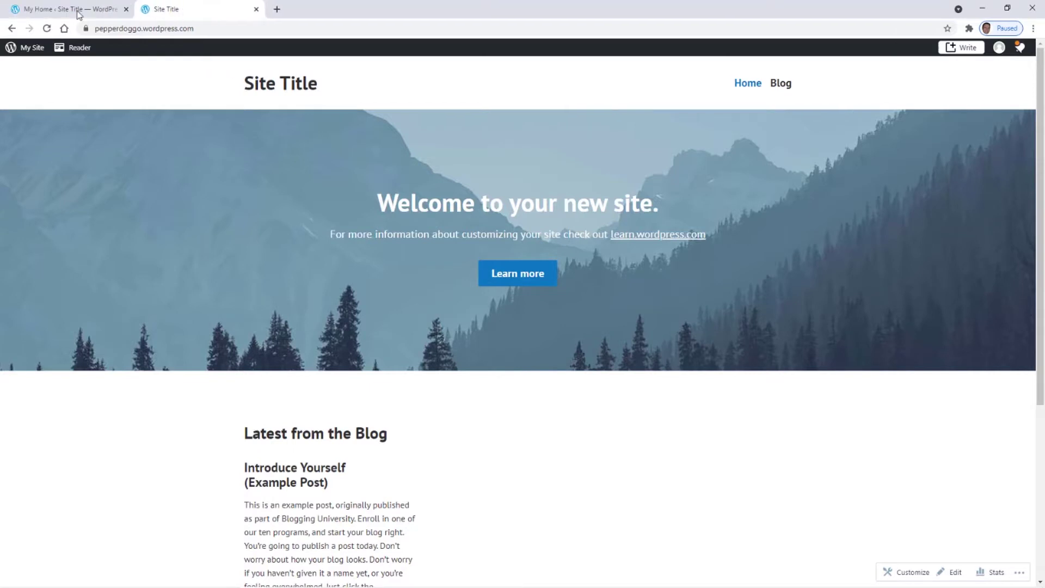
{"action": "left_click", "coordinate": [80, 10]}
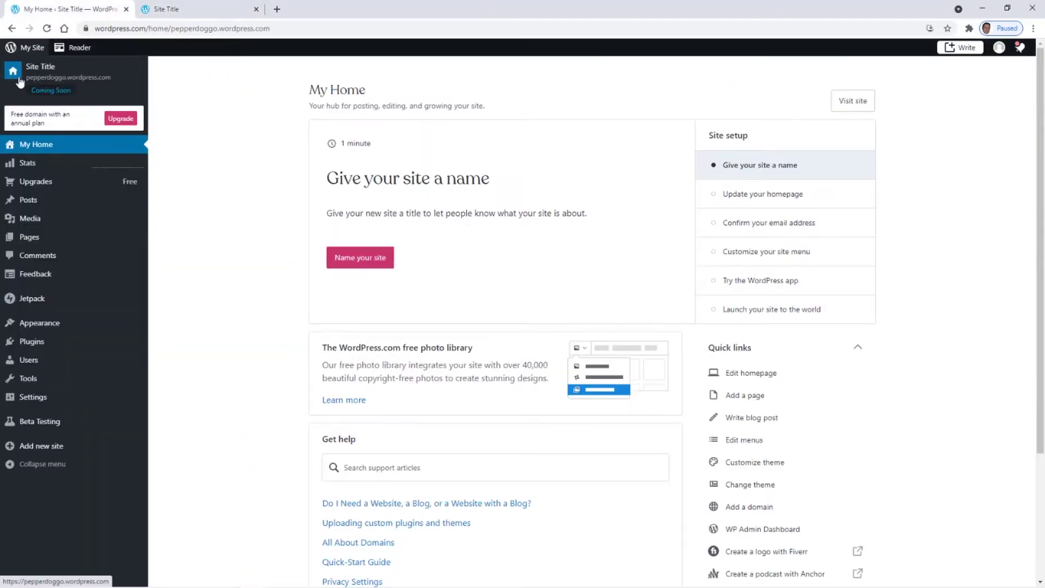
{"action": "left_click", "coordinate": [182, 9]}
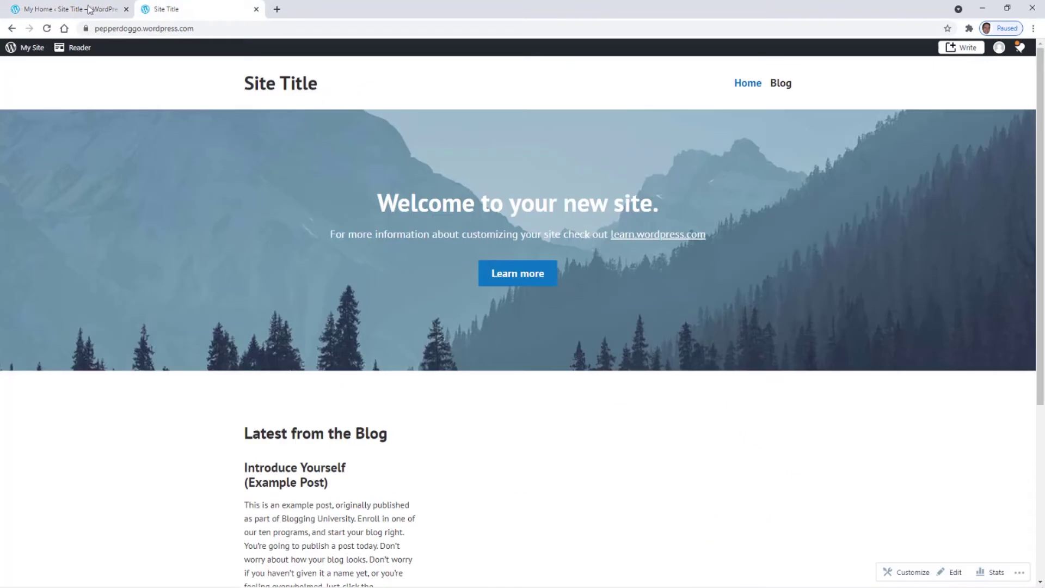
{"action": "left_click", "coordinate": [72, 11]}
{"action": "left_click", "coordinate": [191, 9]}
{"action": "left_click", "coordinate": [37, 10]}
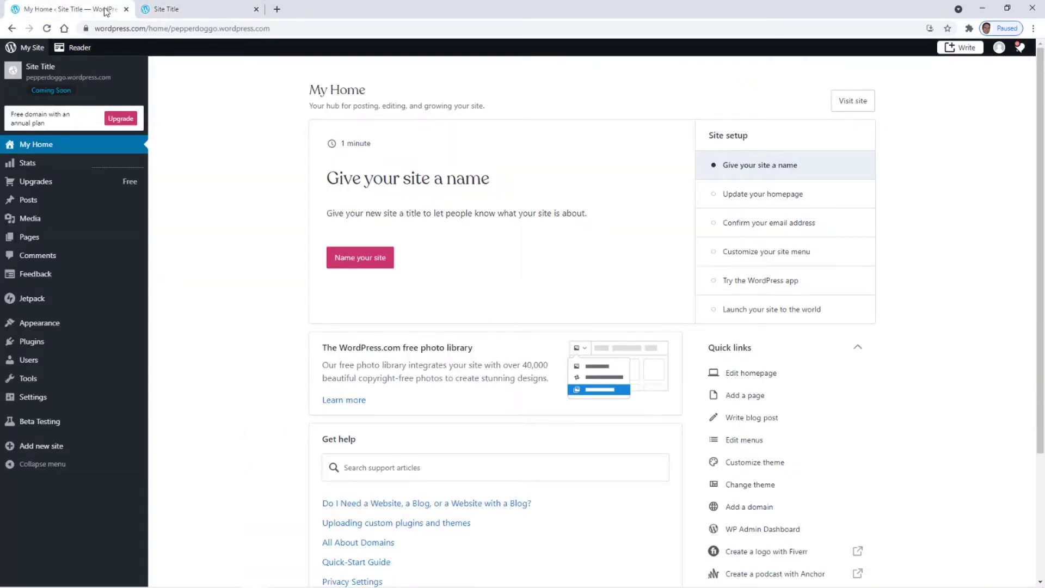
{"action": "left_click", "coordinate": [185, 11]}
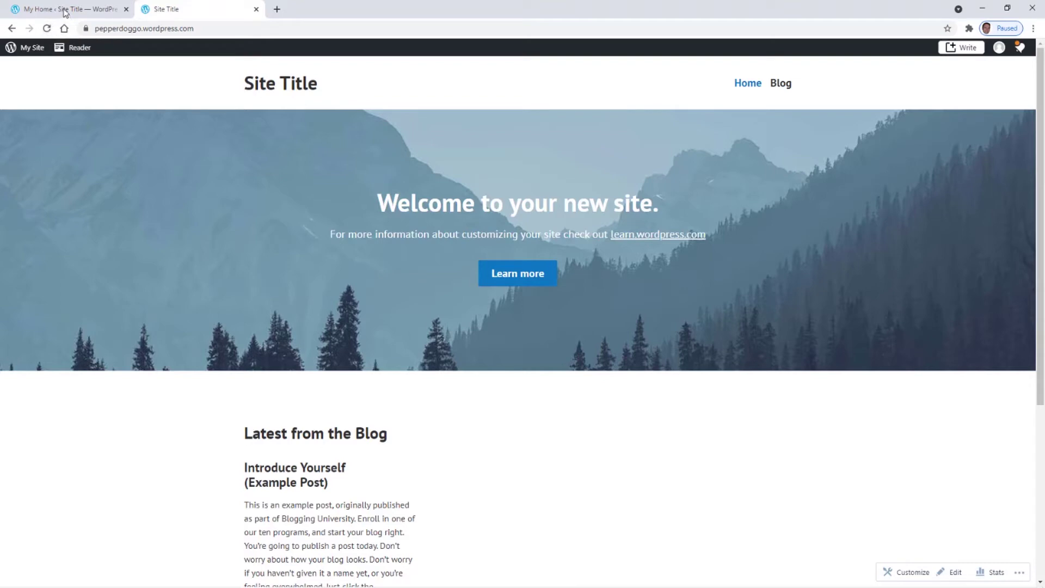
{"action": "left_click", "coordinate": [65, 12]}
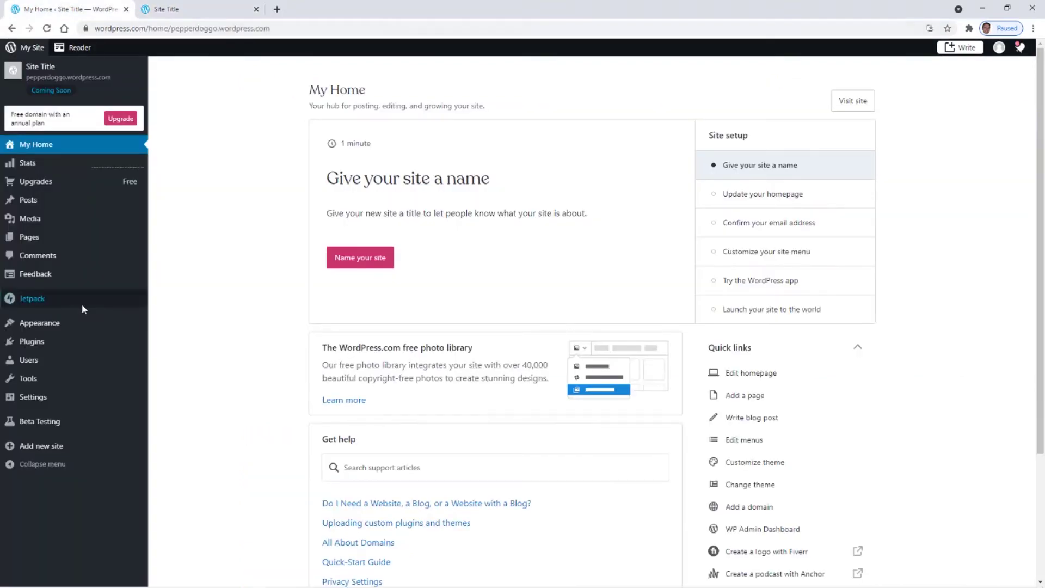
{"action": "mouse_move", "coordinate": [28, 240]}
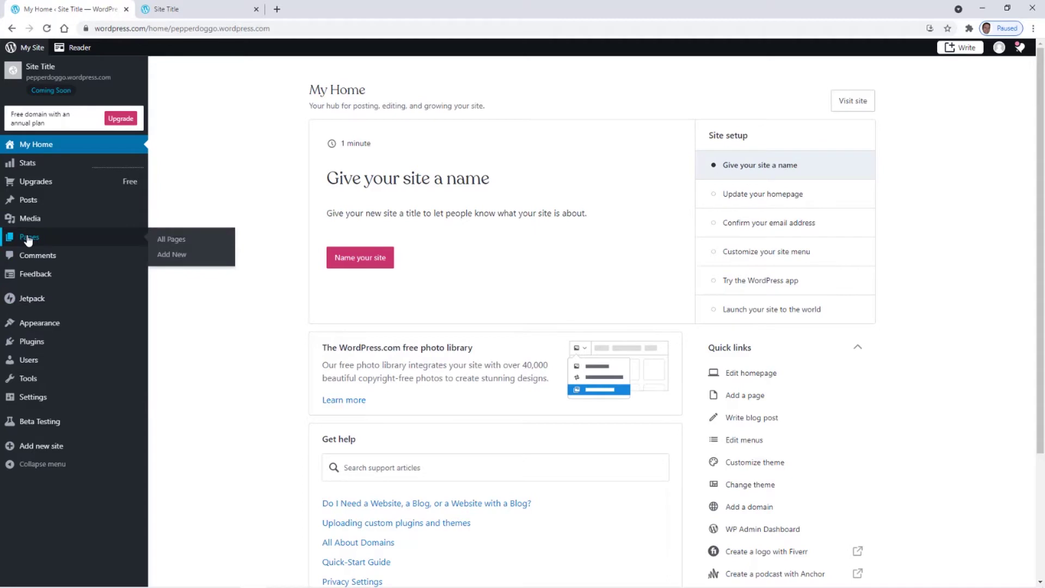
{"action": "left_click", "coordinate": [175, 4]}
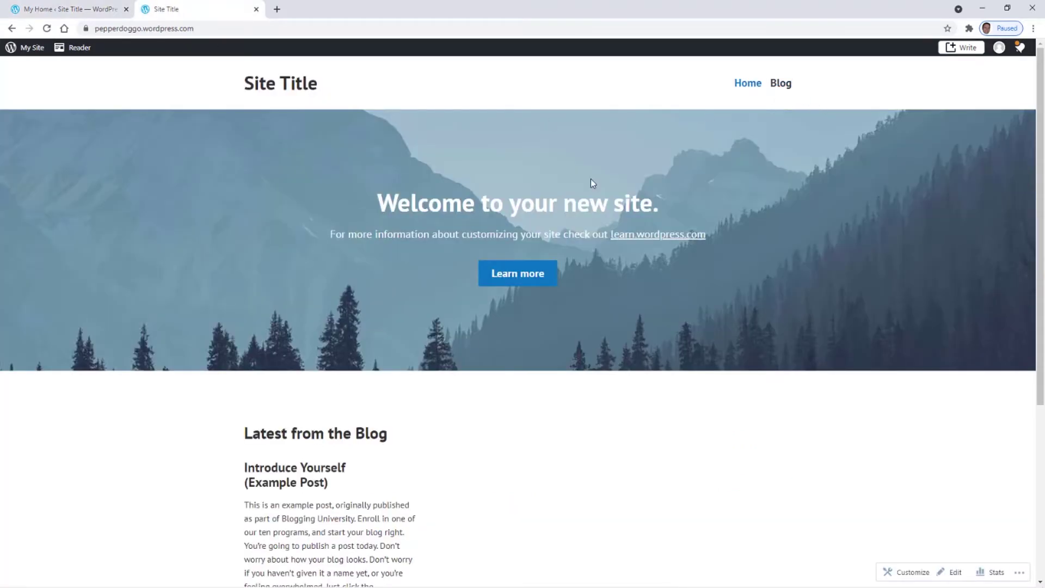
{"action": "scroll", "coordinate": [319, 253], "scroll_direction": "down", "scroll_amount": 4}
{"action": "scroll", "coordinate": [376, 325], "scroll_direction": "up", "scroll_amount": 4}
{"action": "left_click", "coordinate": [64, 10]}
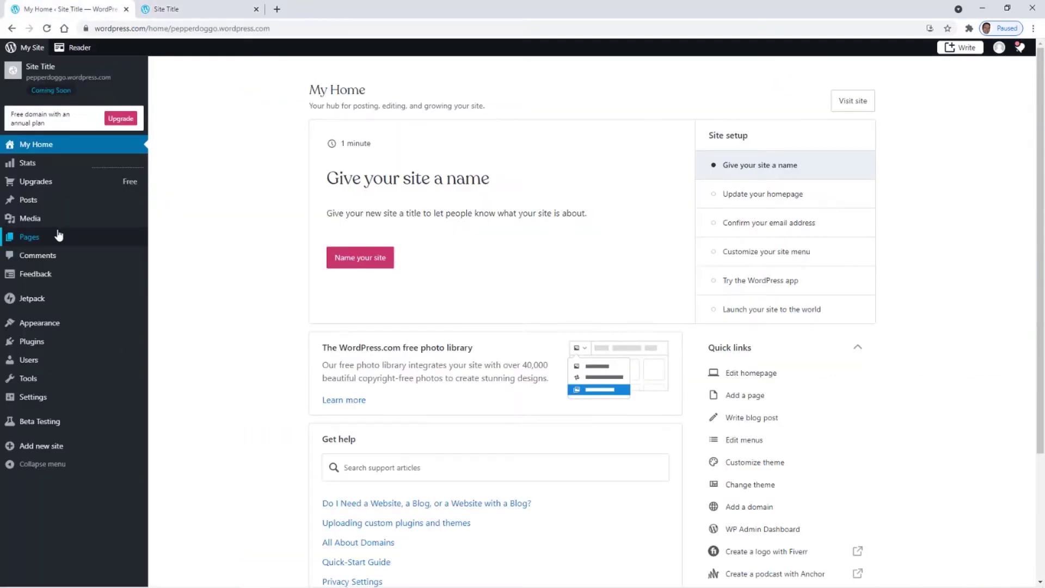
{"action": "mouse_move", "coordinate": [32, 242]}
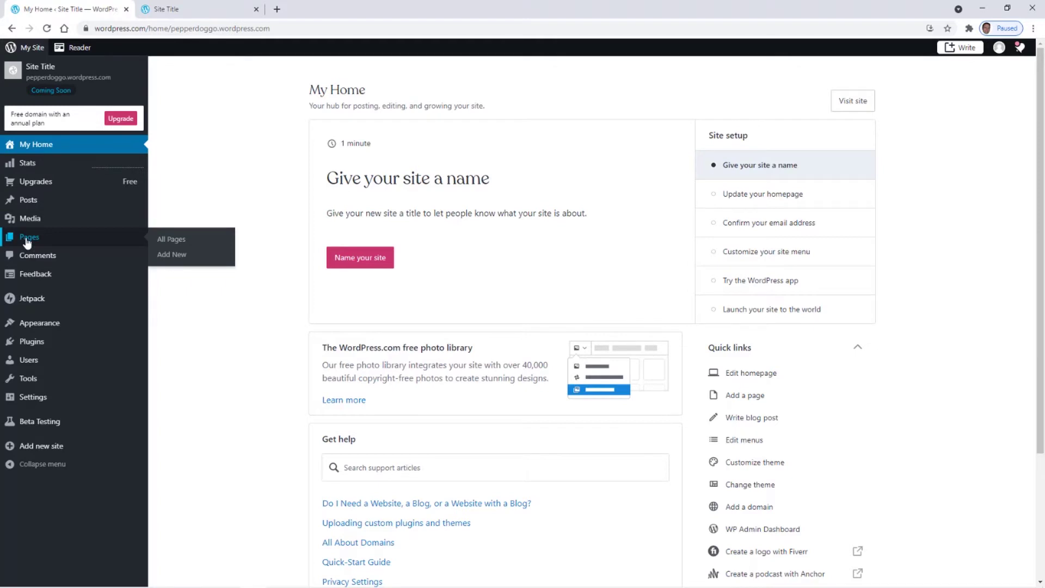
- In the Pages list, move the Blog page to the trash
{"action": "left_click", "coordinate": [26, 242]}
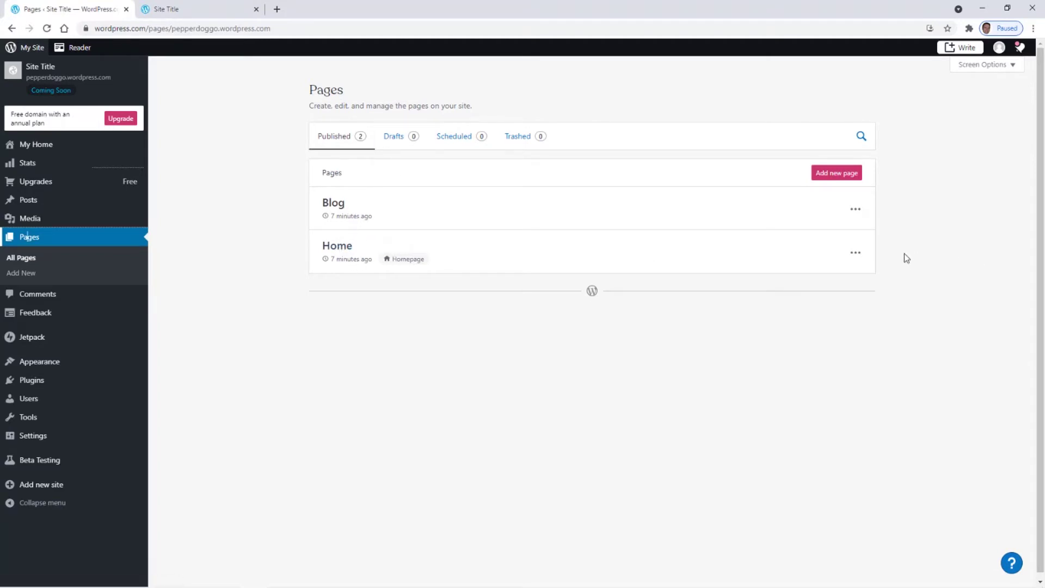
{"action": "left_click", "coordinate": [856, 252]}
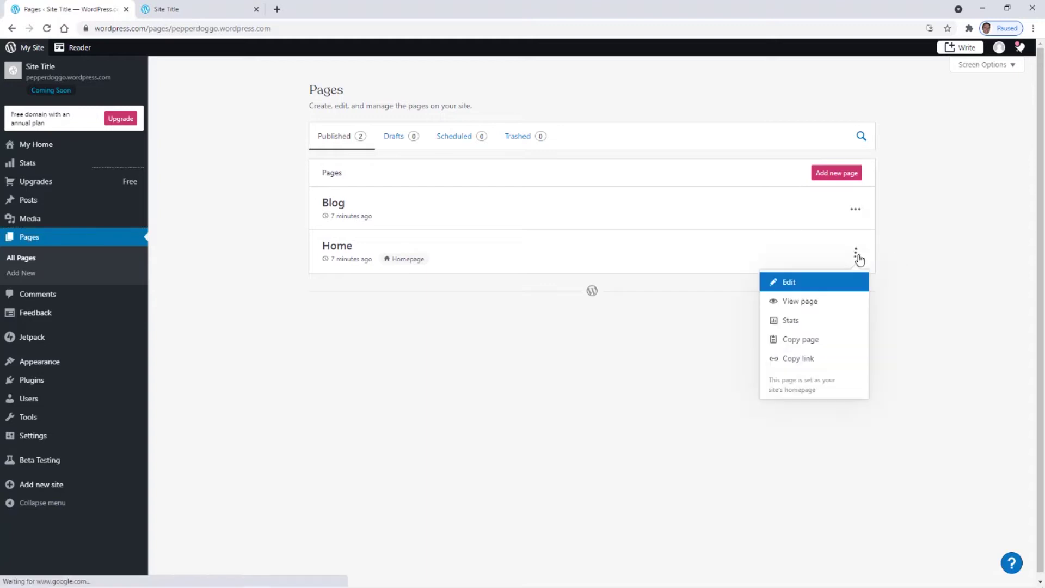
{"action": "left_click", "coordinate": [855, 213]}
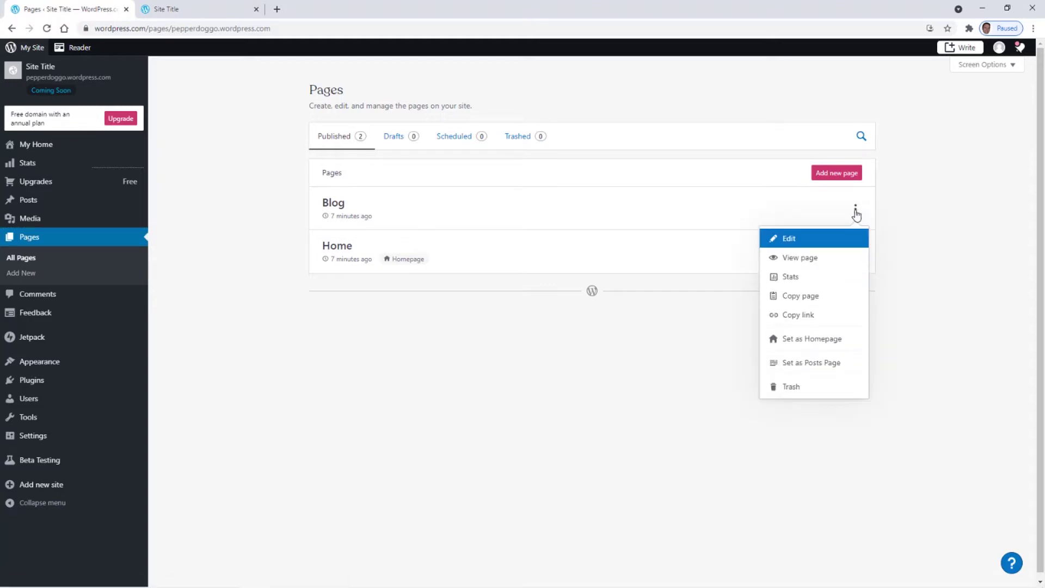
{"action": "left_click", "coordinate": [935, 227]}
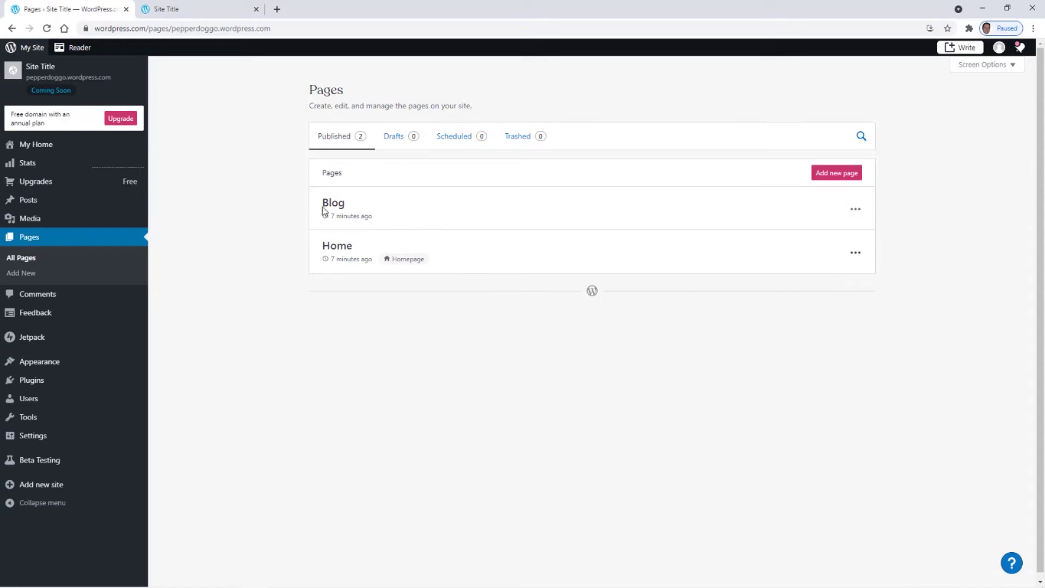
{"action": "left_click", "coordinate": [856, 210]}
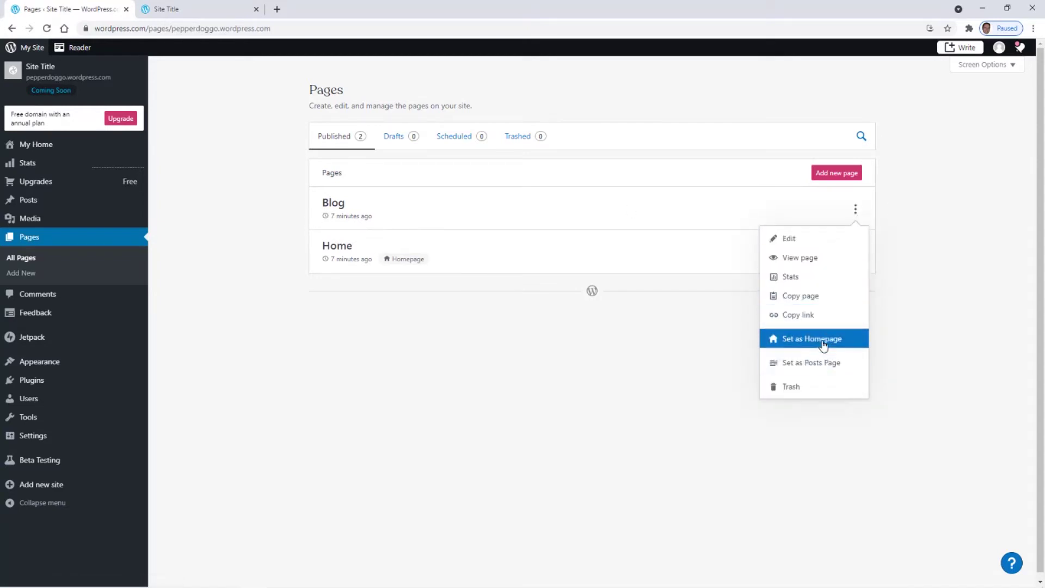
{"action": "left_click", "coordinate": [550, 350]}
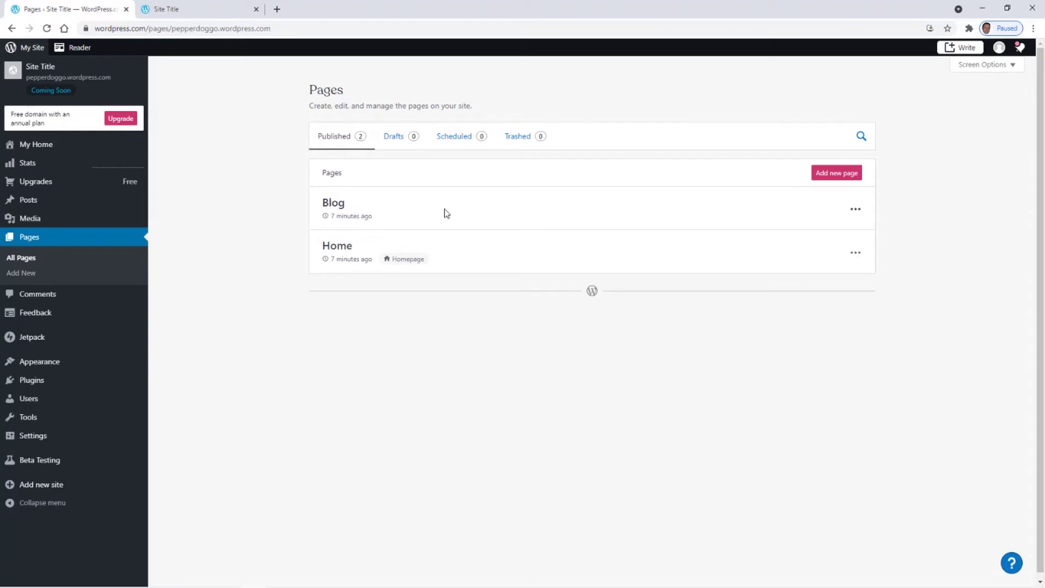
{"action": "left_click", "coordinate": [854, 210]}
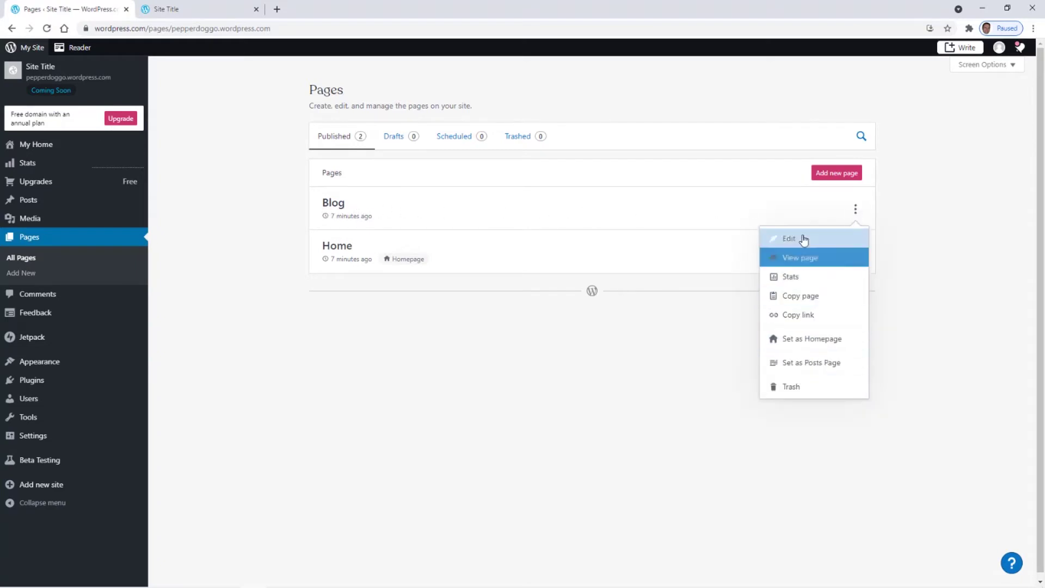
{"action": "left_click", "coordinate": [790, 387]}
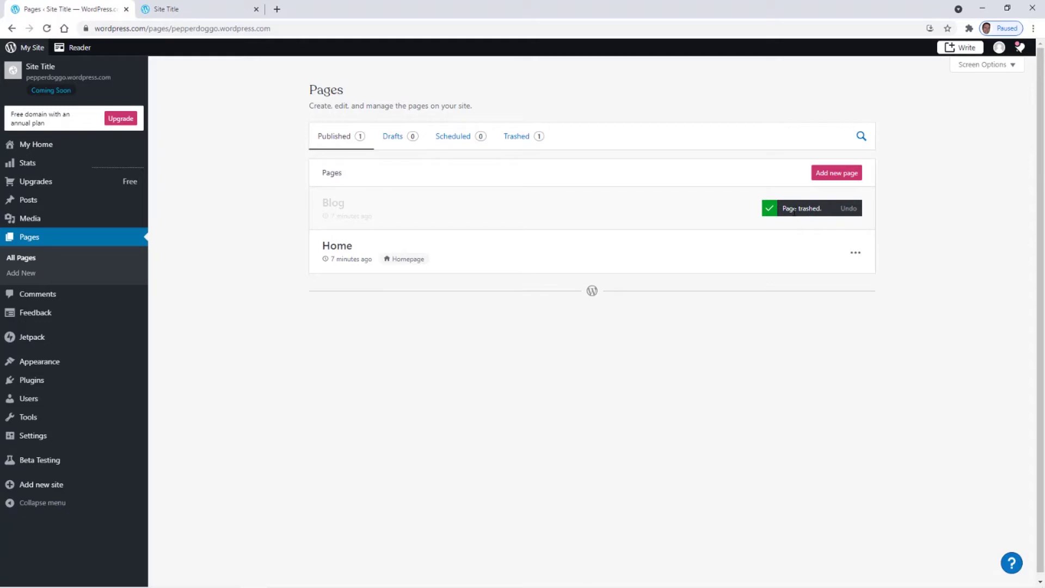
{"action": "left_click", "coordinate": [855, 254]}
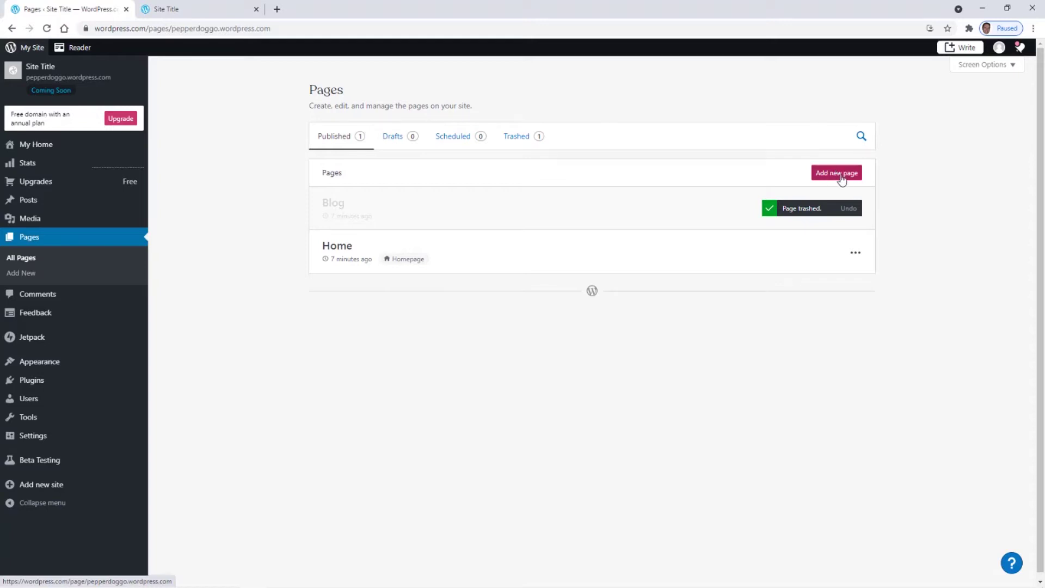
- Add a new page and browse the Add a page layout designs
{"action": "left_click", "coordinate": [839, 177]}
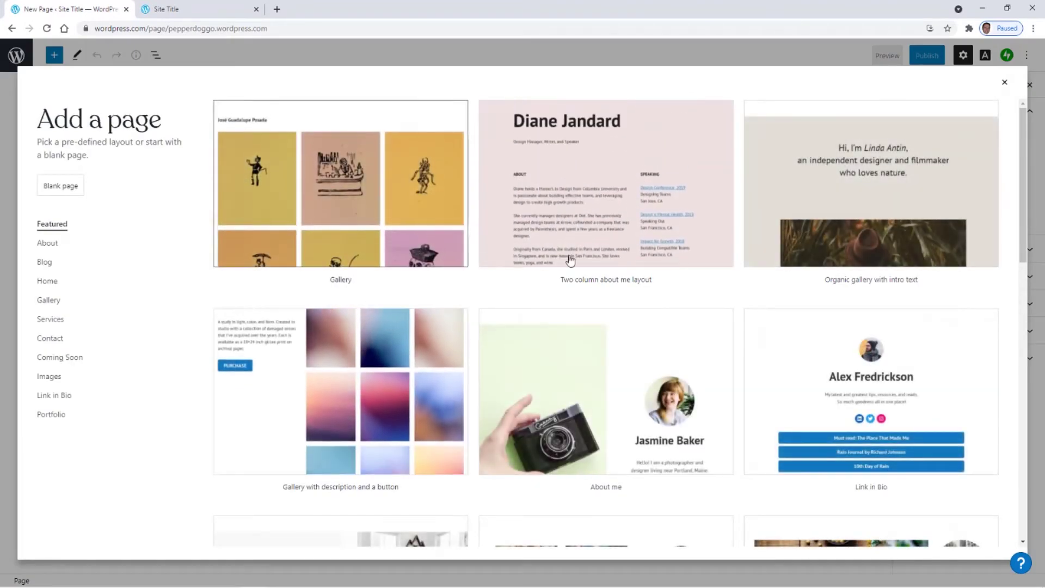
{"action": "scroll", "coordinate": [546, 366], "scroll_direction": "down", "scroll_amount": 2}
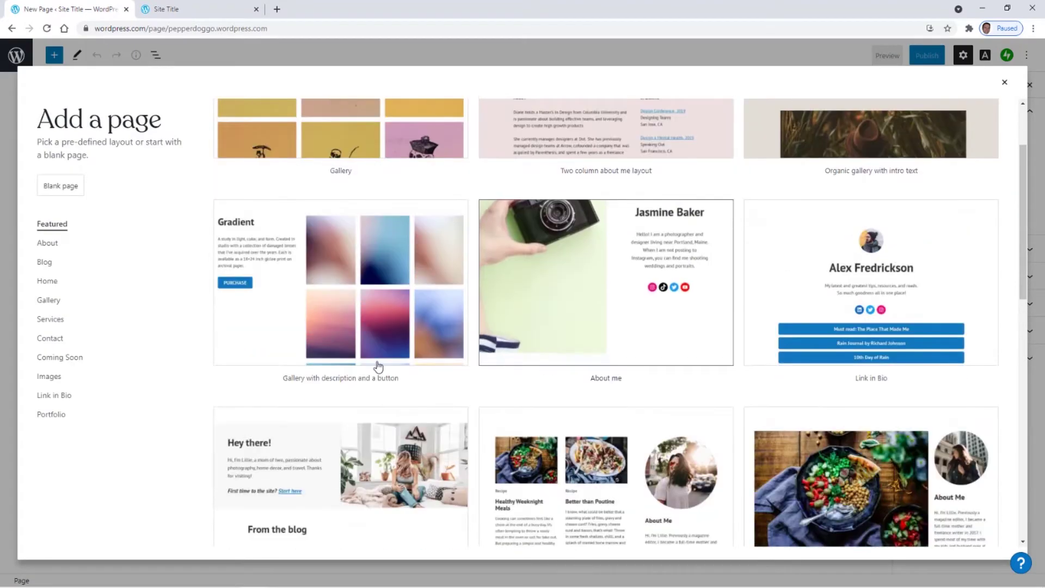
{"action": "scroll", "coordinate": [379, 366], "scroll_direction": "up", "scroll_amount": 2}
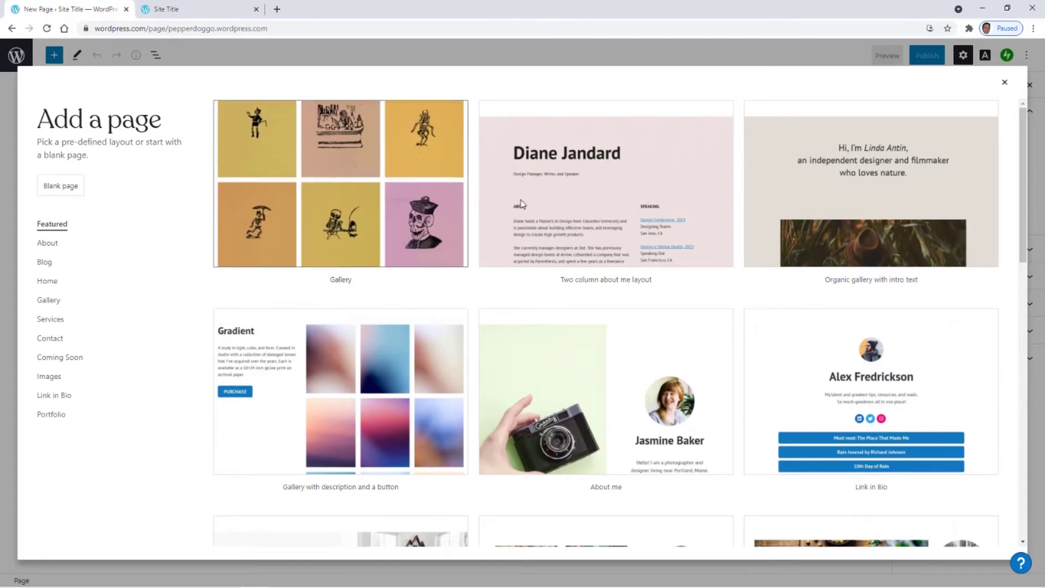
{"action": "scroll", "coordinate": [623, 389], "scroll_direction": "down", "scroll_amount": 5}
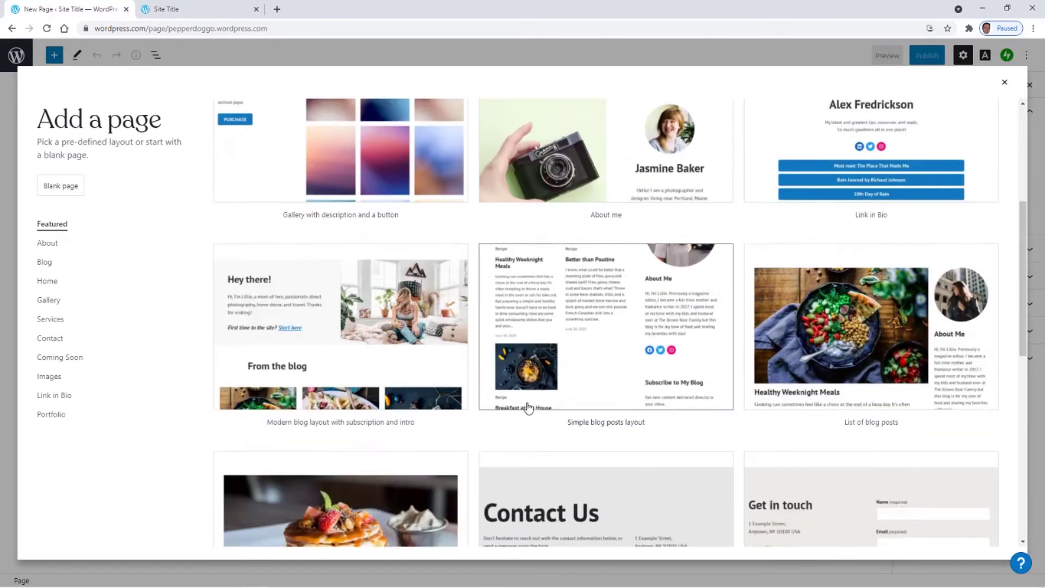
{"action": "scroll", "coordinate": [623, 394], "scroll_direction": "up", "scroll_amount": 1}
{"action": "scroll", "coordinate": [599, 400], "scroll_direction": "down", "scroll_amount": 1}
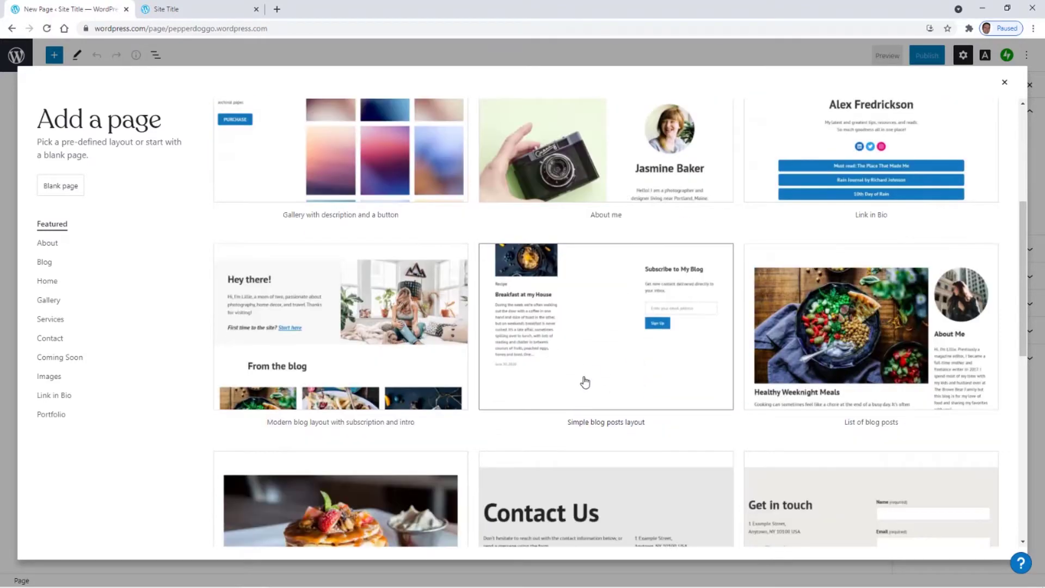
{"action": "scroll", "coordinate": [585, 384], "scroll_direction": "down", "scroll_amount": 1}
{"action": "scroll", "coordinate": [586, 385], "scroll_direction": "down", "scroll_amount": 1}
{"action": "scroll", "coordinate": [577, 375], "scroll_direction": "up", "scroll_amount": 2}
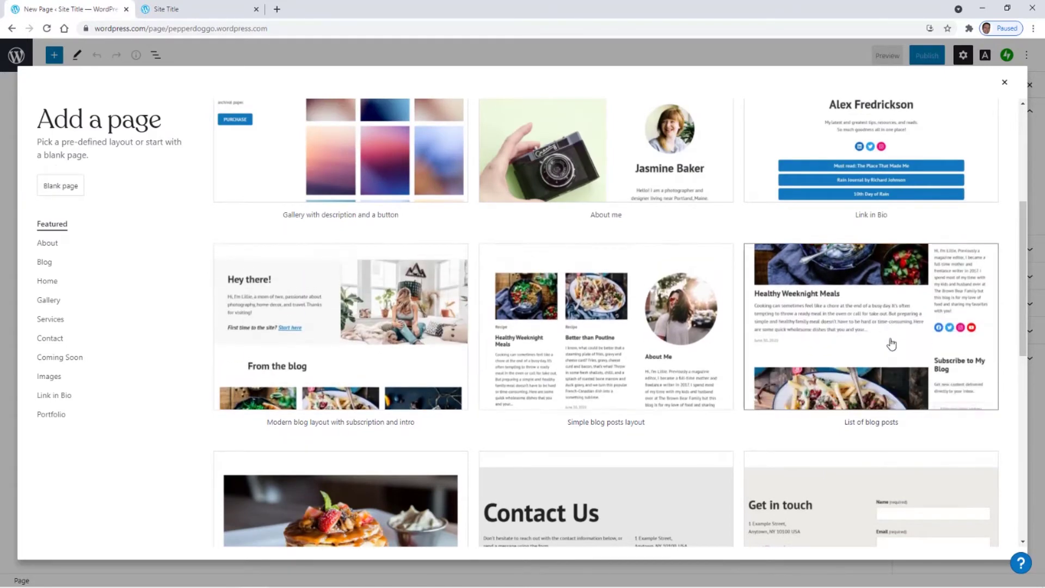
{"action": "scroll", "coordinate": [714, 308], "scroll_direction": "down", "scroll_amount": 1}
{"action": "scroll", "coordinate": [538, 381], "scroll_direction": "down", "scroll_amount": 2}
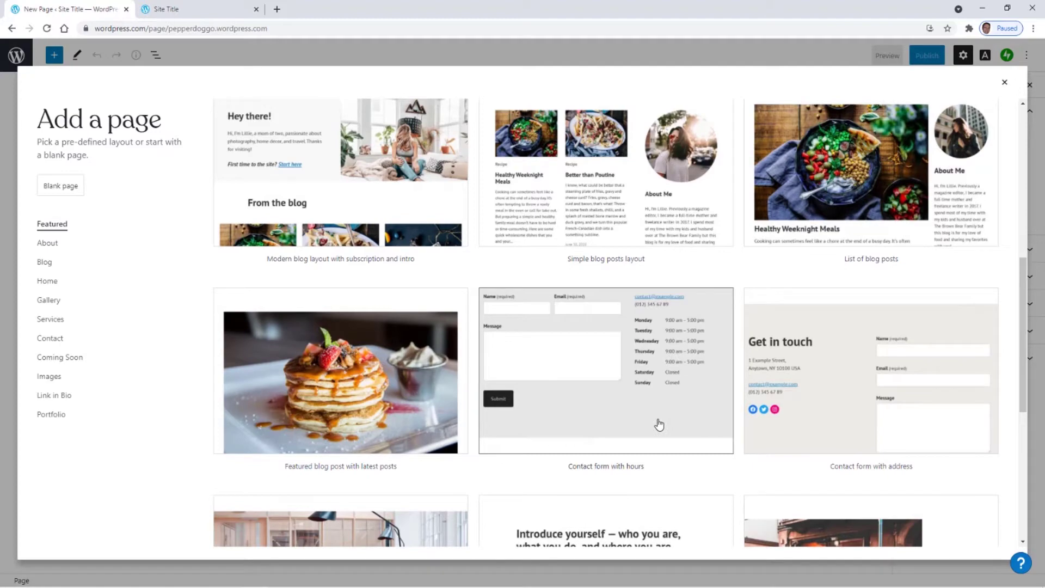
{"action": "scroll", "coordinate": [659, 425], "scroll_direction": "up", "scroll_amount": 8}
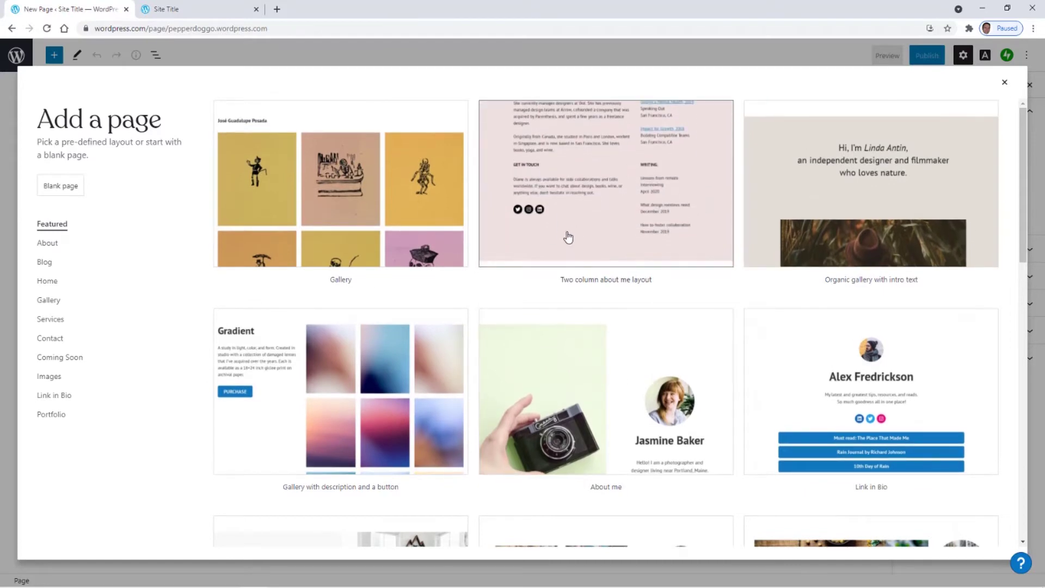
- Create a blank page titled 'Logo' and publish it
{"action": "left_click", "coordinate": [63, 191]}
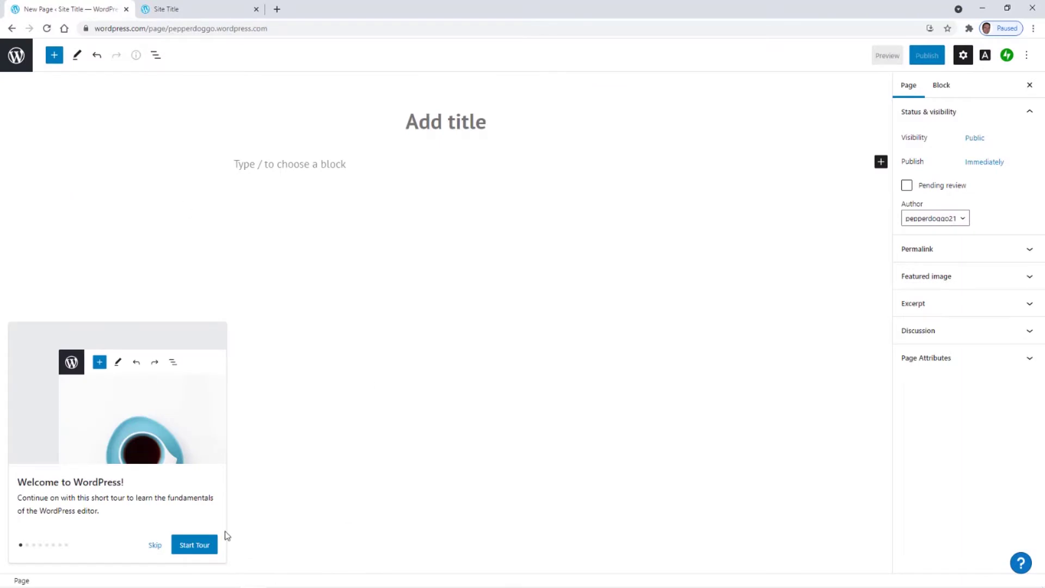
{"action": "left_click", "coordinate": [153, 546]}
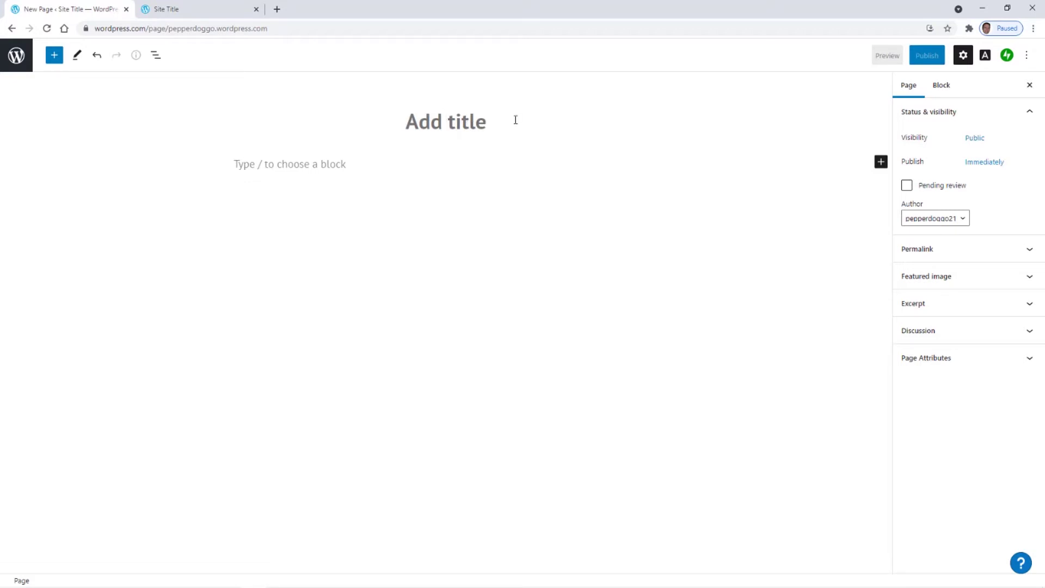
{"action": "type", "text": "Logo"}
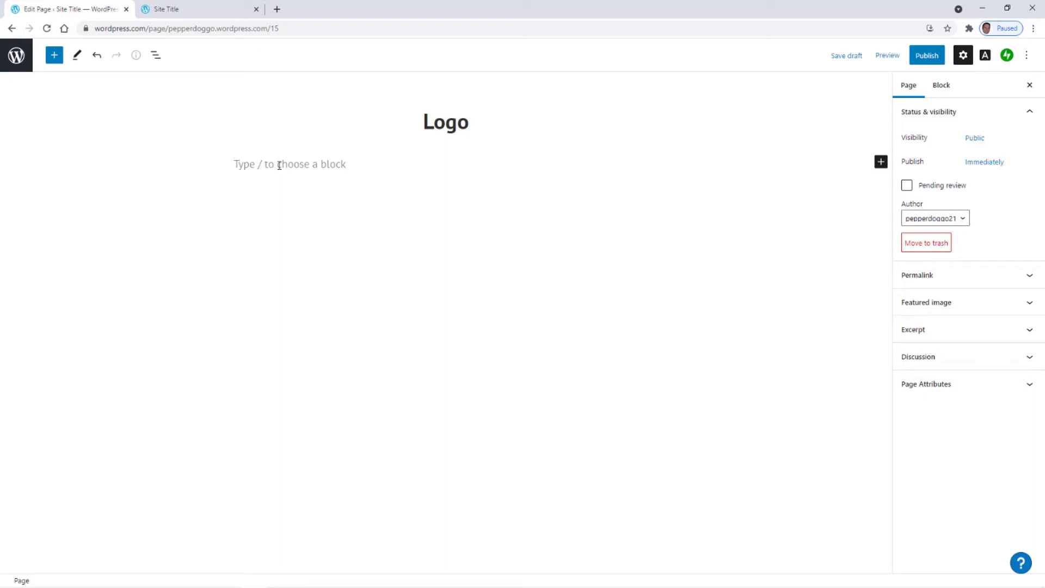
{"action": "left_click", "coordinate": [279, 165]}
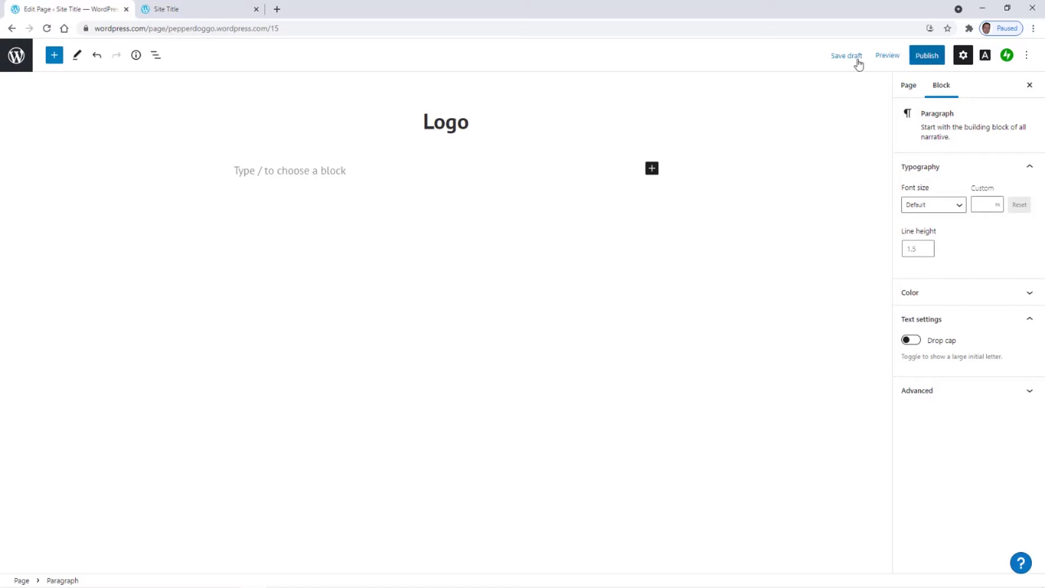
{"action": "left_click", "coordinate": [926, 58]}
{"action": "left_click", "coordinate": [934, 57]}
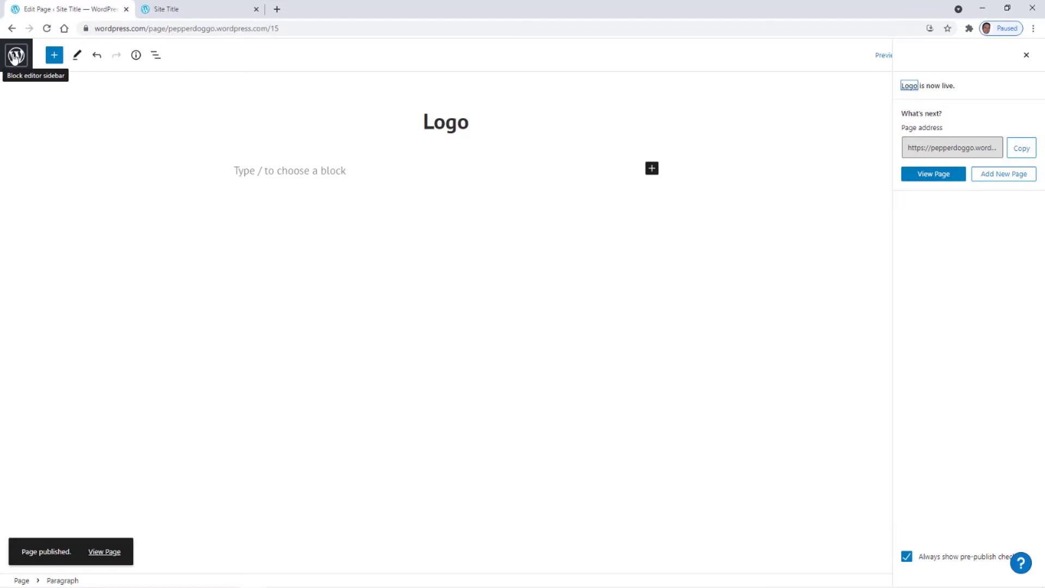
{"action": "left_click", "coordinate": [15, 56]}
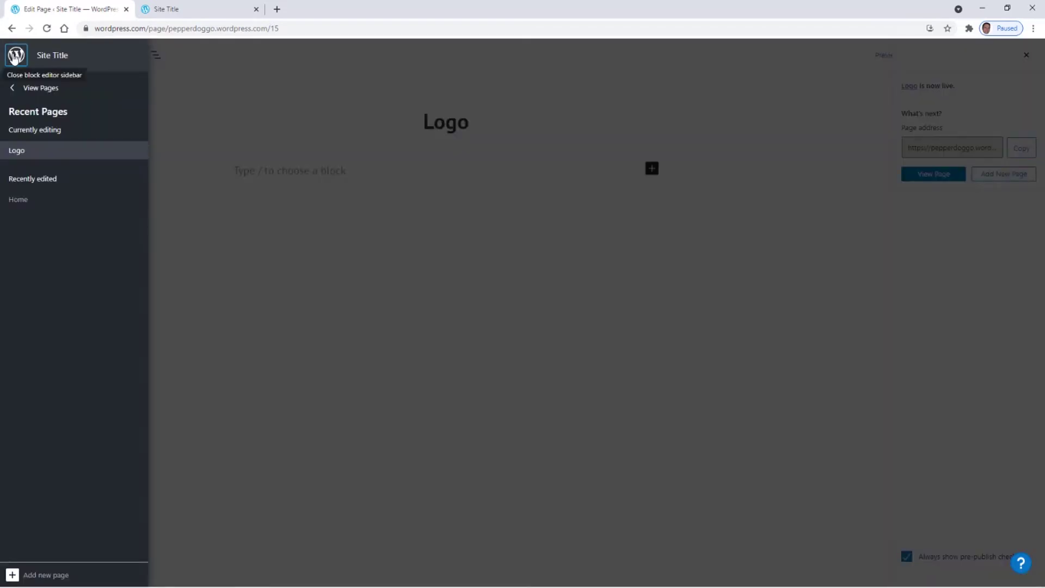
- Return to the Pages list and add another new page
{"action": "left_click", "coordinate": [26, 92]}
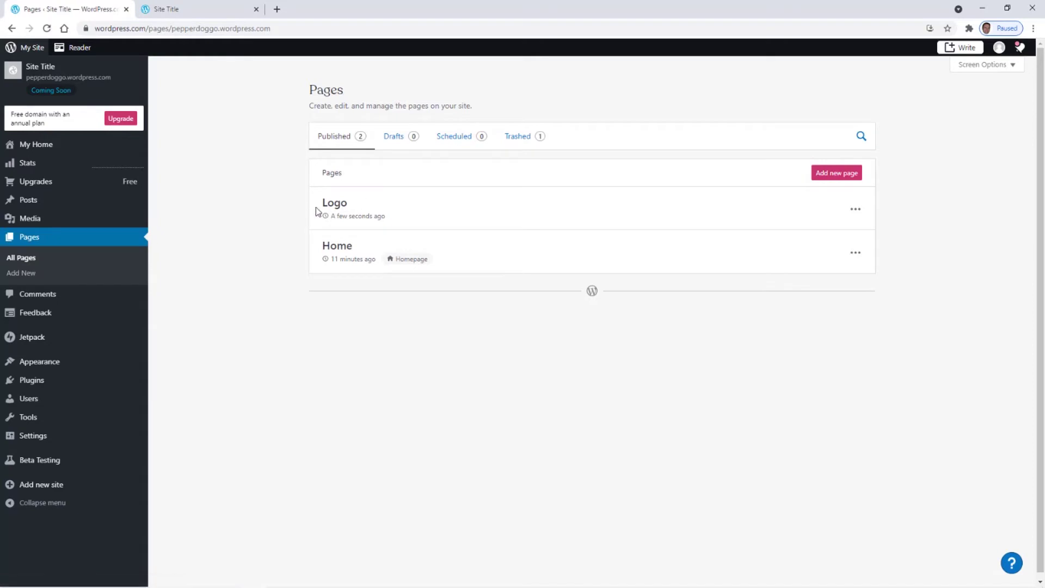
{"action": "left_click", "coordinate": [841, 176]}
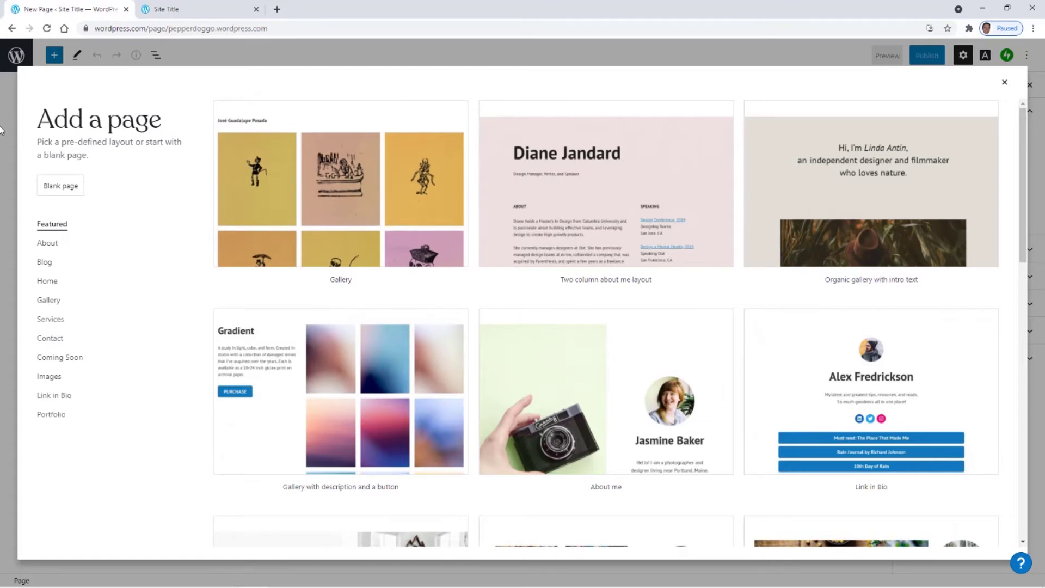
- Publish a blank page titled 'Poster', then return to the Pages list
{"action": "left_click", "coordinate": [70, 191]}
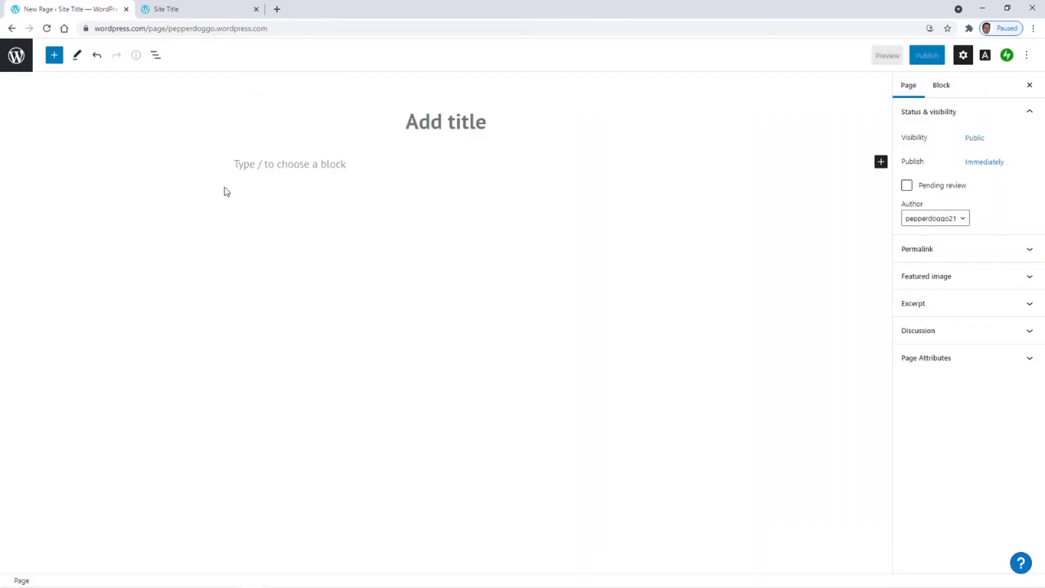
{"action": "type", "text": "Poster"}
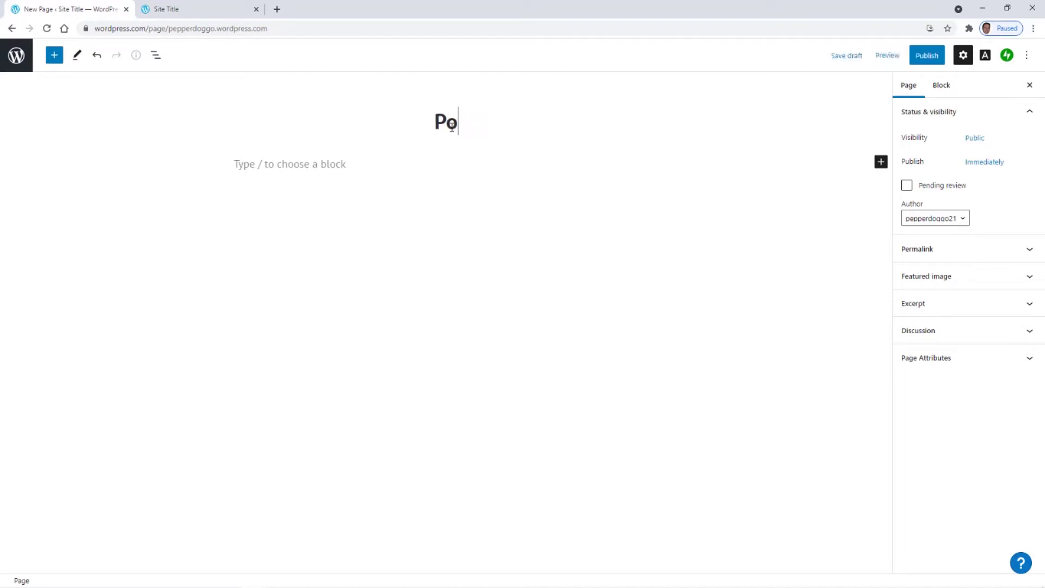
{"action": "left_click", "coordinate": [927, 56]}
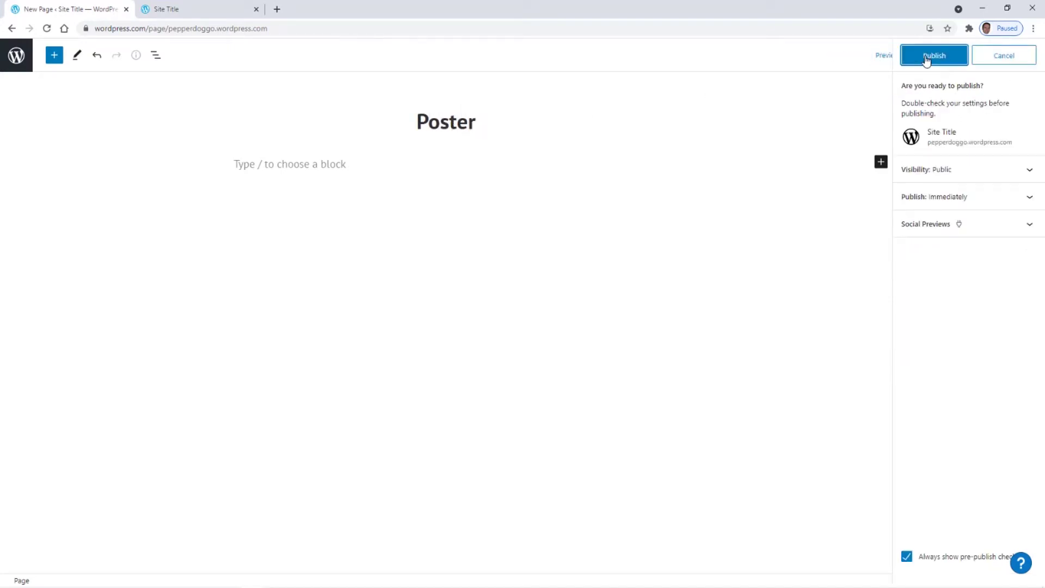
{"action": "left_click", "coordinate": [926, 57]}
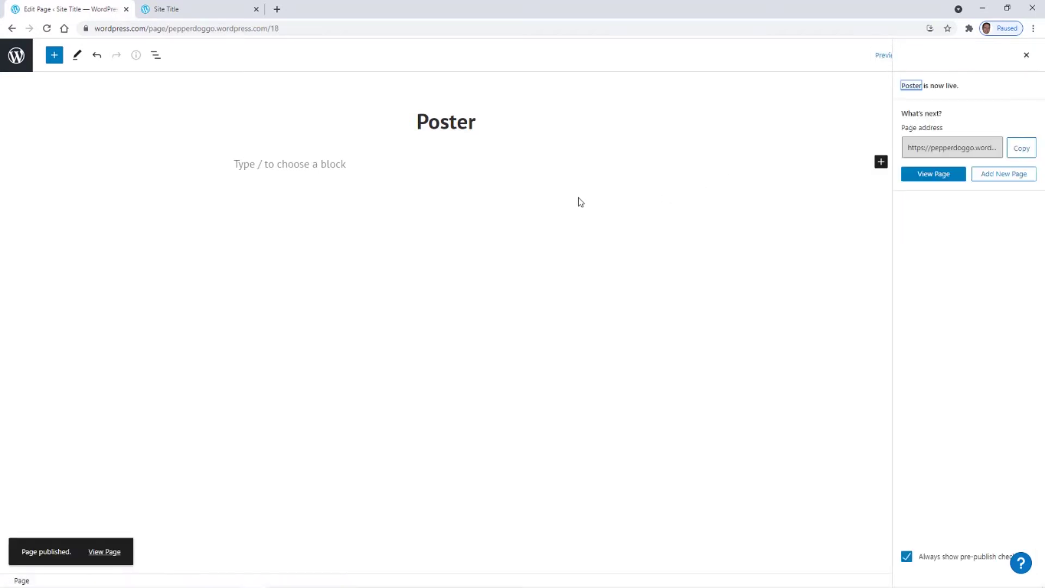
{"action": "left_click", "coordinate": [16, 56]}
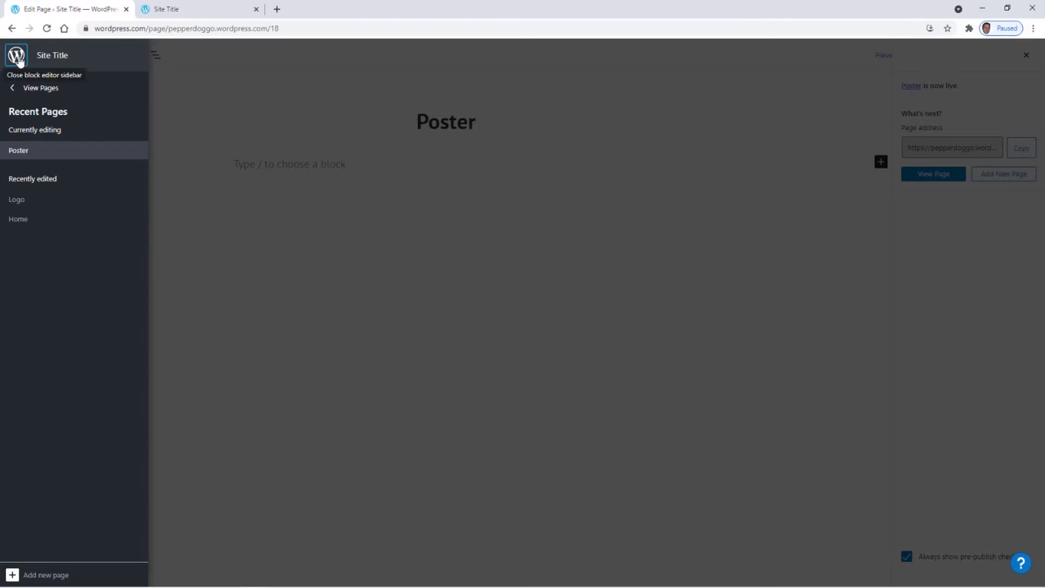
{"action": "left_click", "coordinate": [23, 93]}
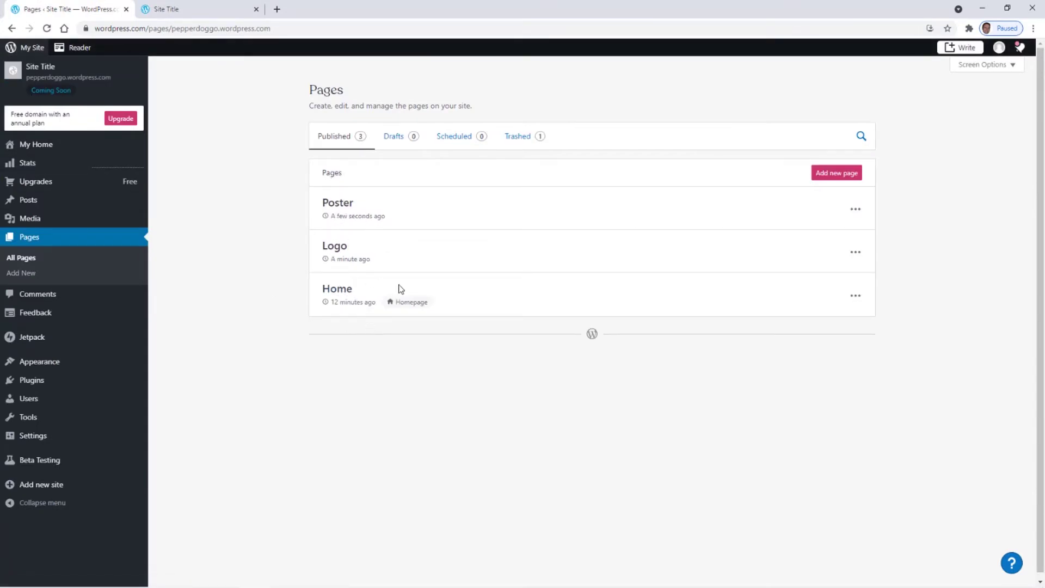
- Start a blank-layout page, title it 'Stories', and publish it
{"action": "left_click", "coordinate": [833, 174]}
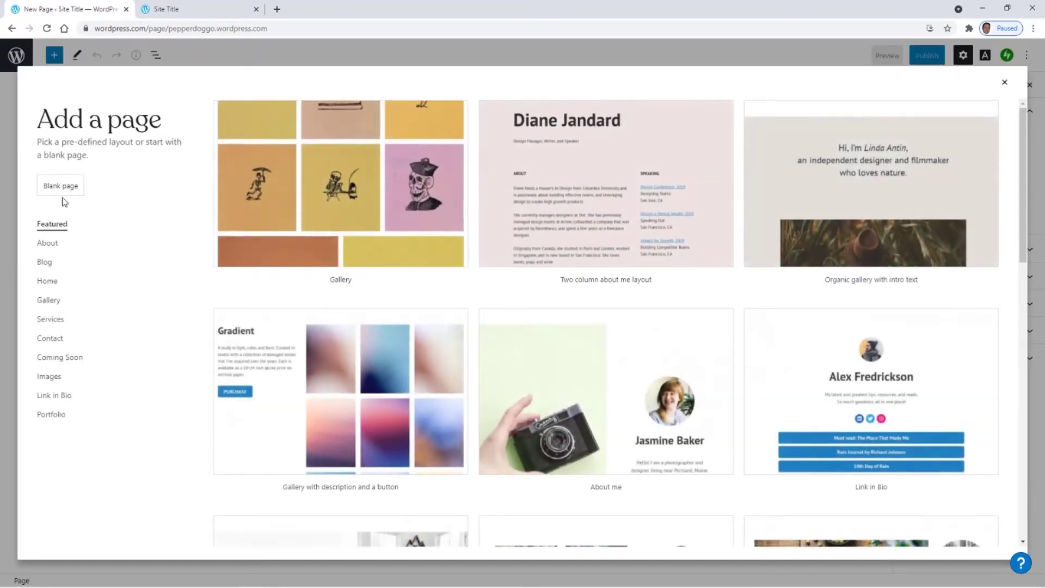
{"action": "left_click", "coordinate": [60, 186]}
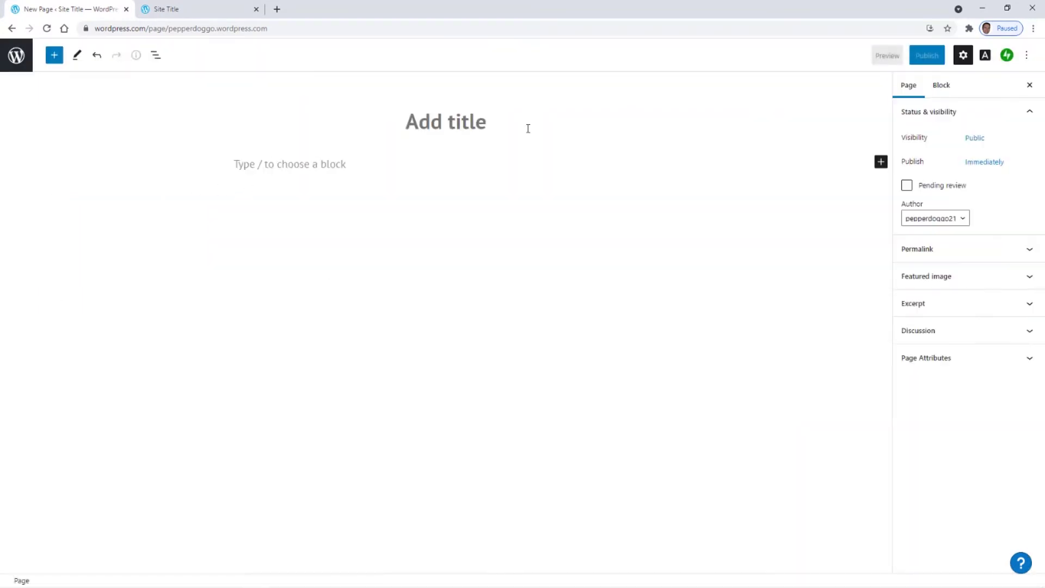
{"action": "left_click", "coordinate": [476, 124]}
{"action": "type", "text": "Sor"}
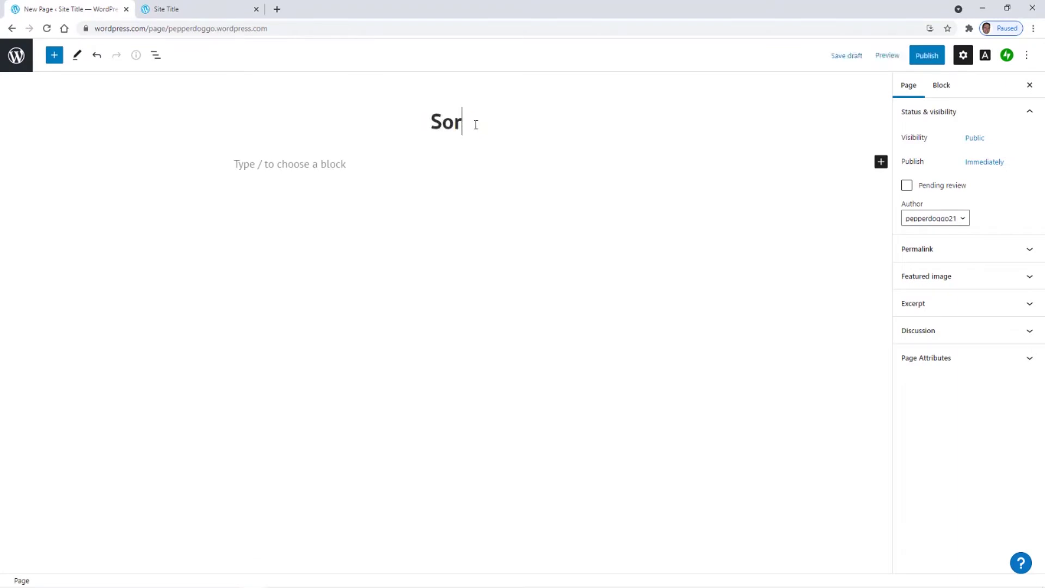
{"action": "key", "text": "BackSpace"}
{"action": "key", "text": "BackSpace"}
{"action": "type", "text": "tories"}
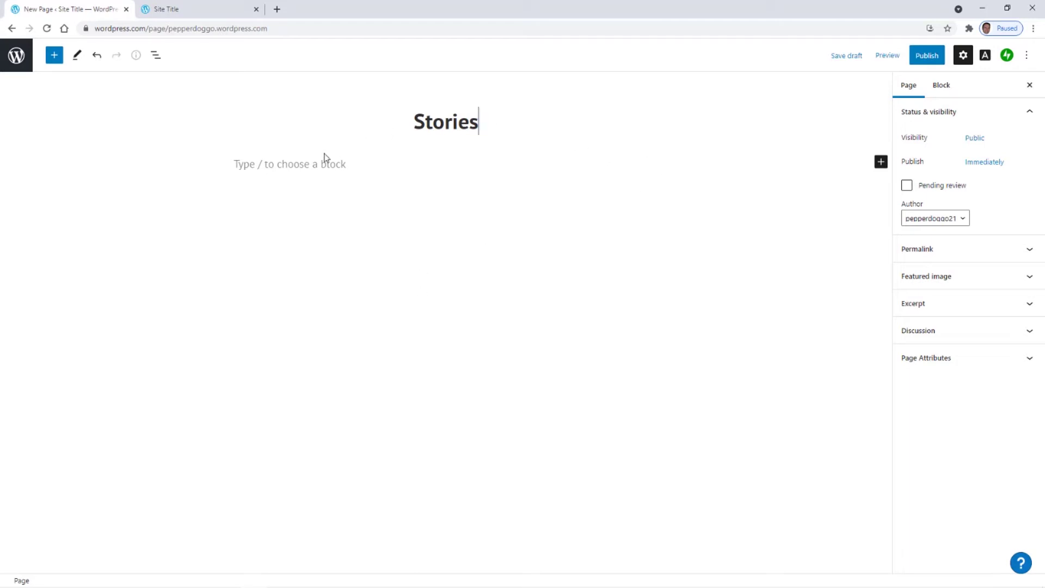
{"action": "left_click", "coordinate": [926, 55]}
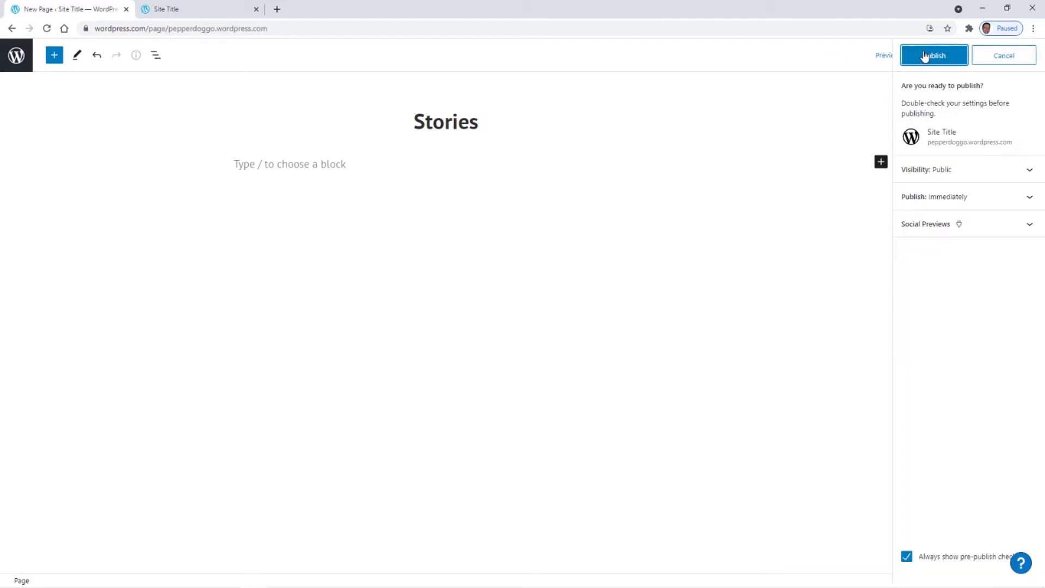
{"action": "left_click", "coordinate": [933, 58]}
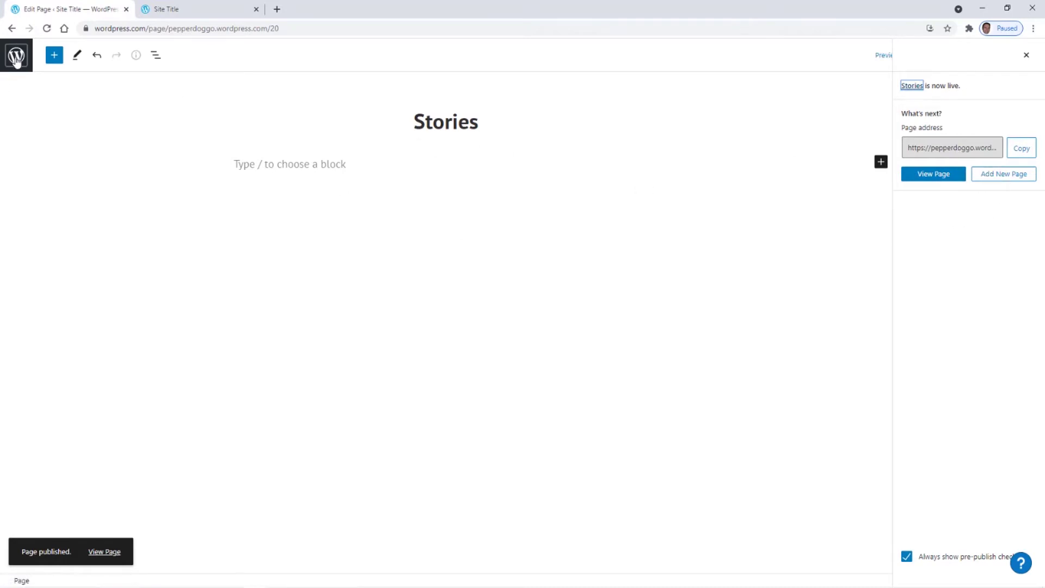
- Publish a blank-layout page titled 'Welcome', then open the site's page navigation panel
{"action": "left_click", "coordinate": [1002, 179]}
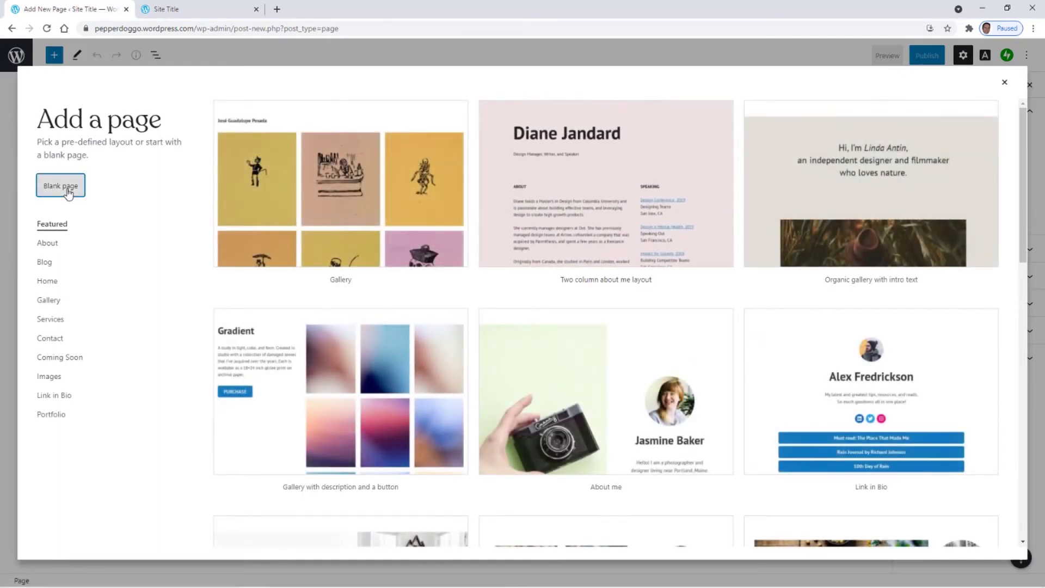
{"action": "left_click", "coordinate": [68, 190]}
{"action": "left_click", "coordinate": [461, 116]}
{"action": "type", "text": "W"}
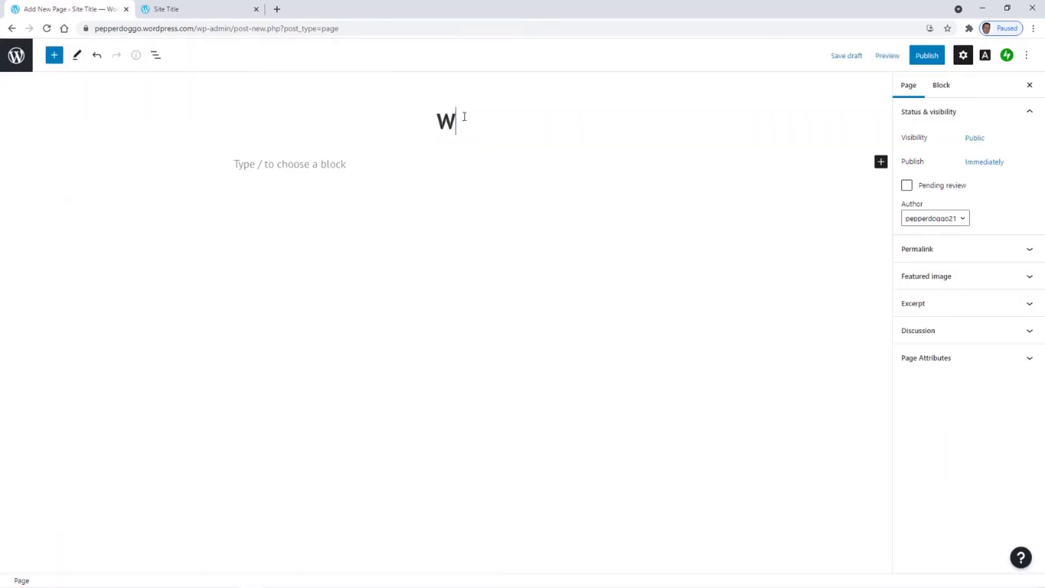
{"action": "type", "text": "elcome"}
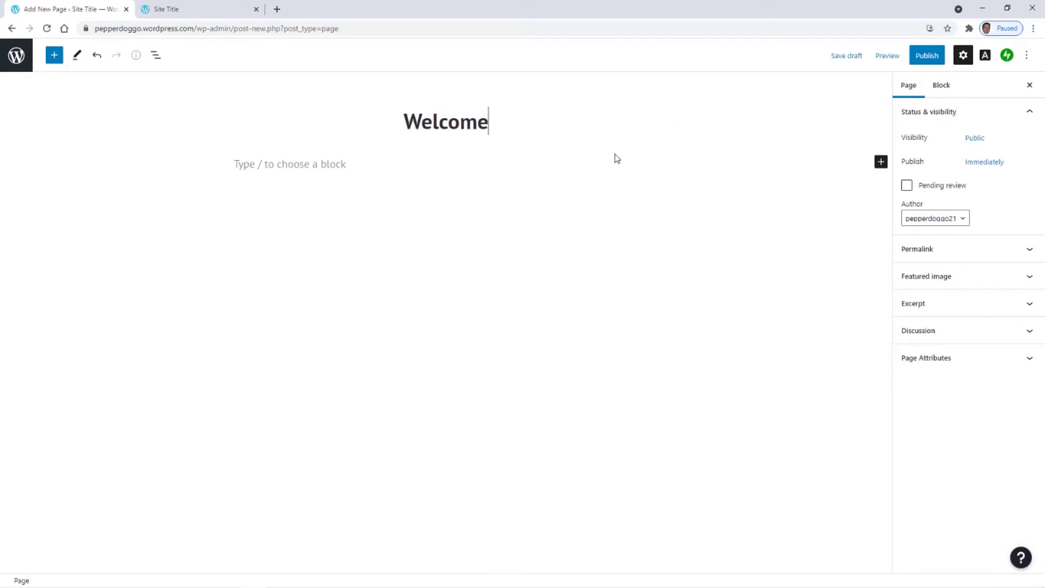
{"action": "left_click", "coordinate": [926, 57]}
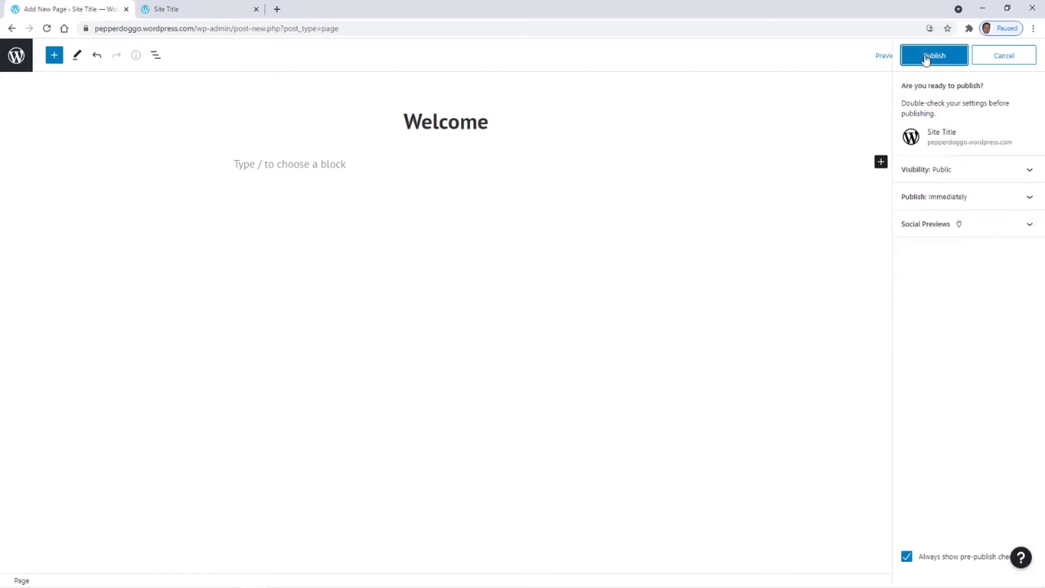
{"action": "left_click", "coordinate": [931, 58]}
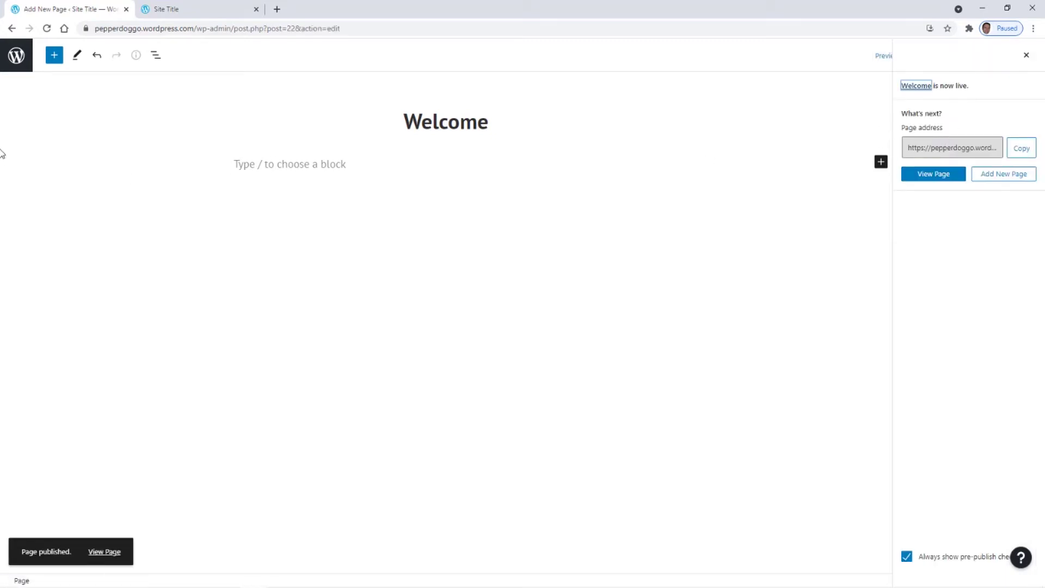
{"action": "left_click", "coordinate": [16, 57]}
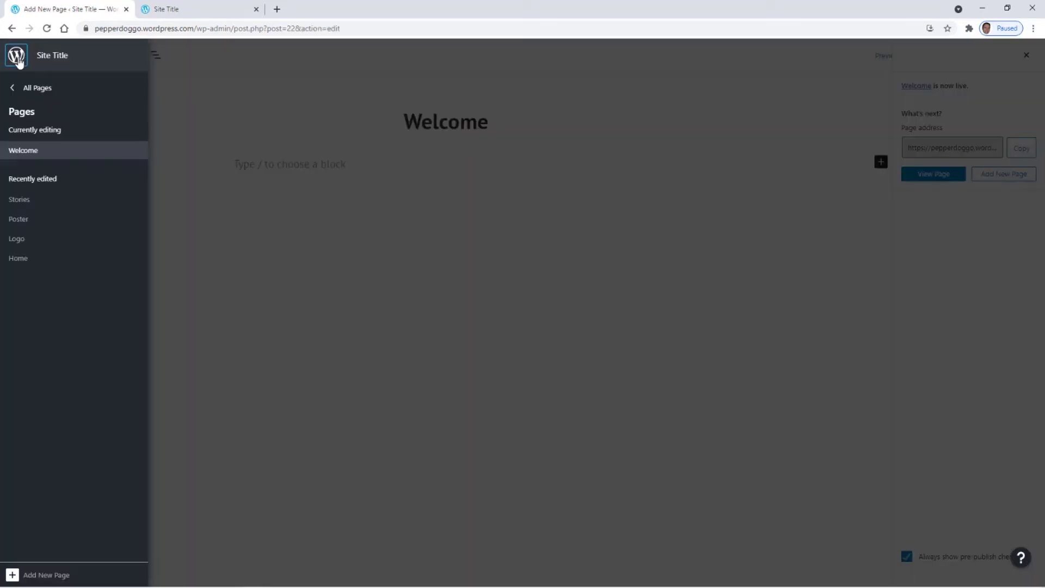
- Show All Pages and dismiss the tip about duplicating posts
{"action": "left_click", "coordinate": [36, 89]}
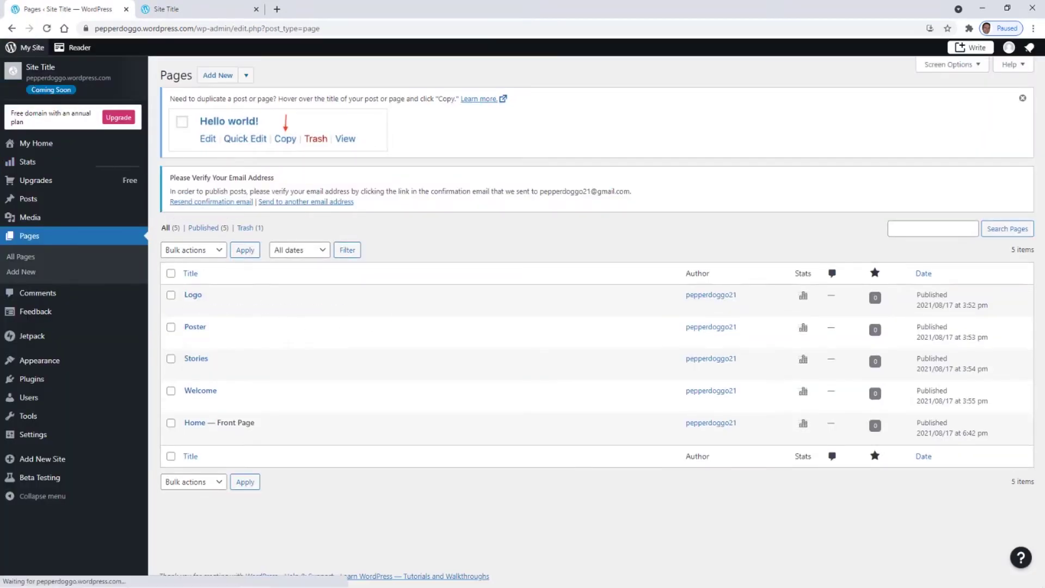
{"action": "left_click", "coordinate": [1021, 100]}
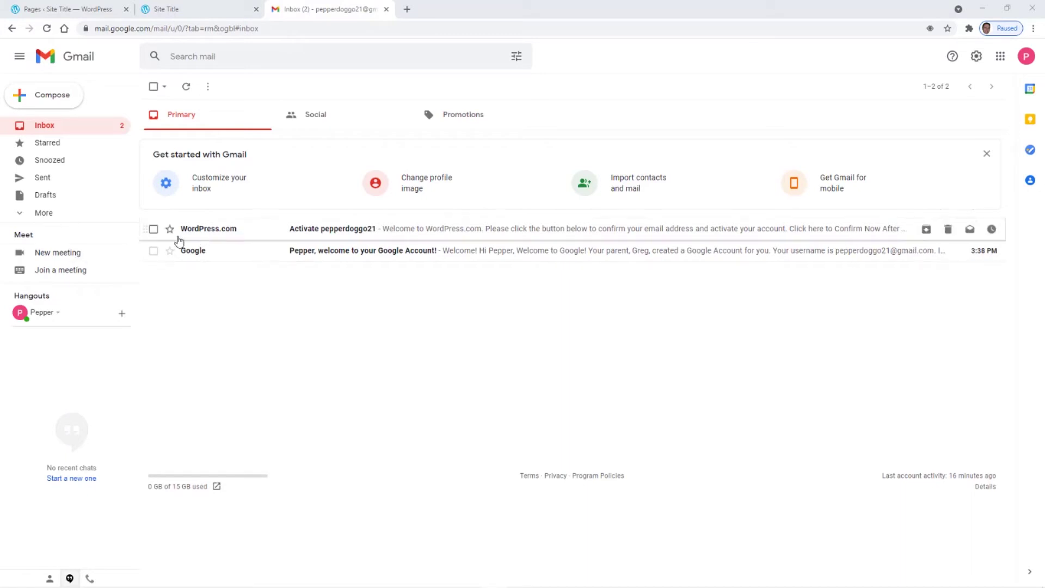
- Confirm the e-mail via the WordPress.com activation message, then close the My Home and Gmail tabs
{"action": "left_click", "coordinate": [324, 229]}
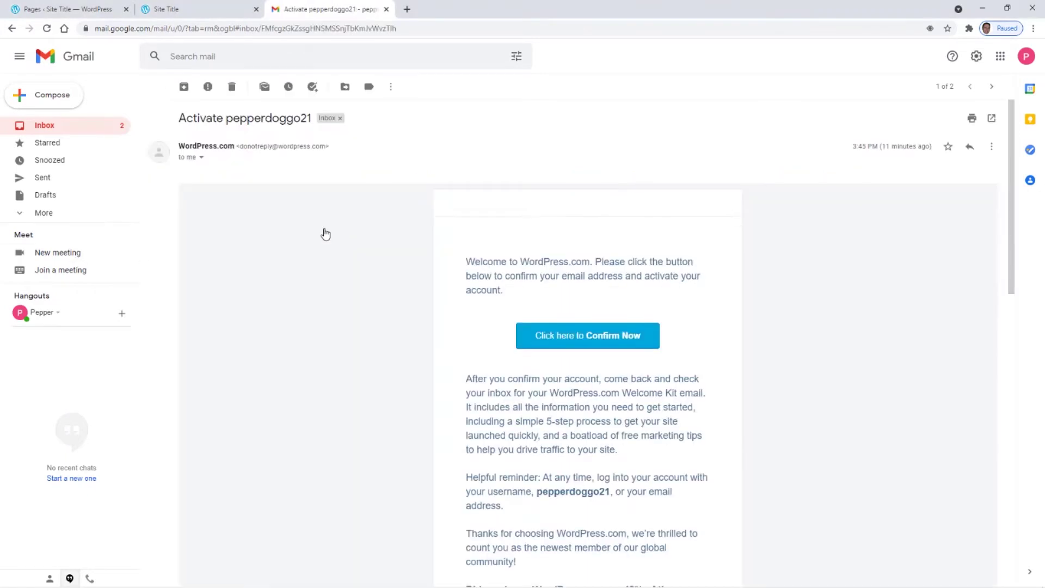
{"action": "left_click", "coordinate": [592, 350]}
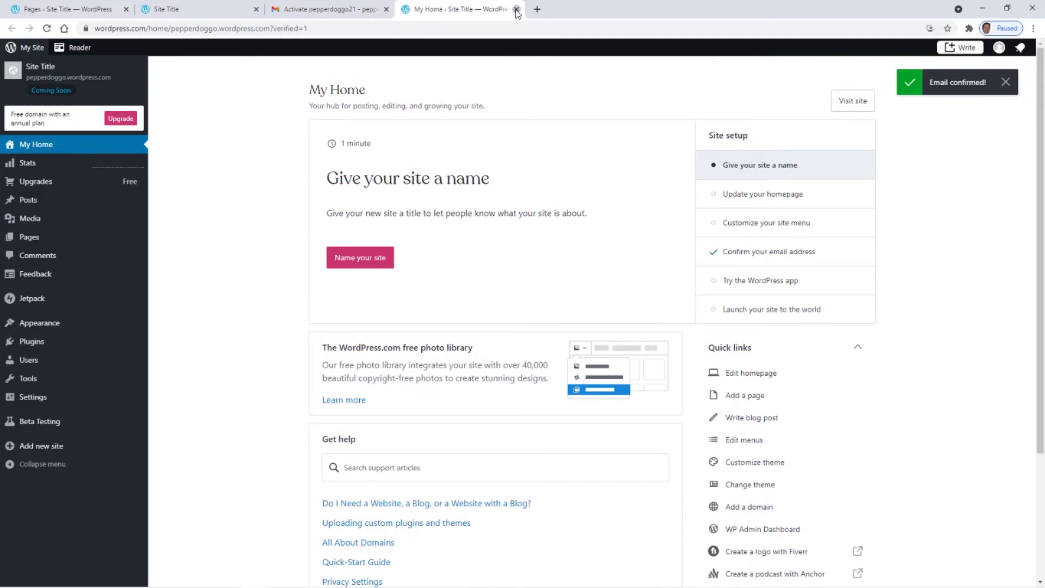
{"action": "left_click", "coordinate": [517, 11]}
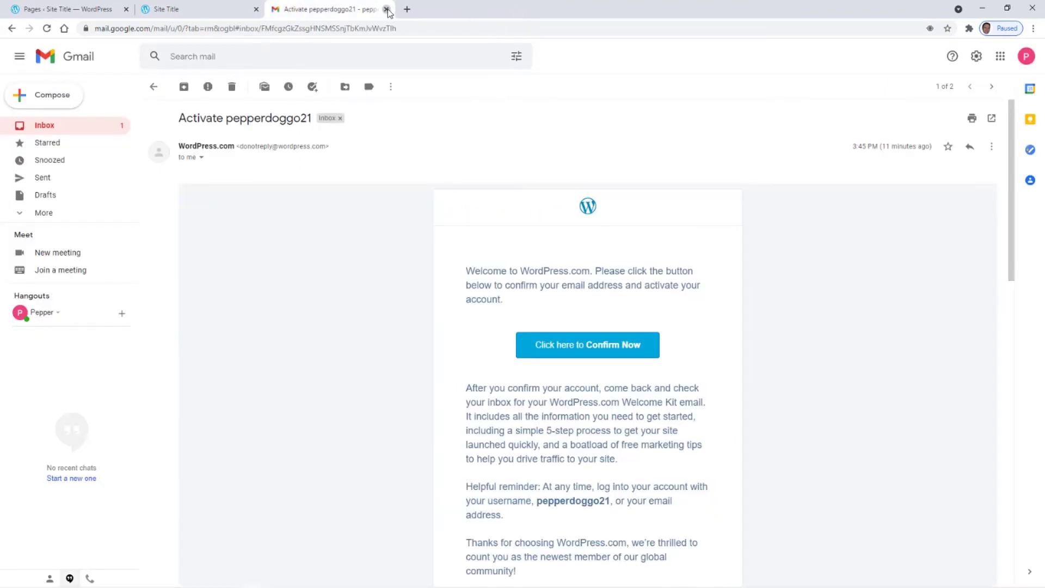
{"action": "left_click", "coordinate": [386, 9]}
- Reload WordPress.com to clear the verification notice and open the Pages list
{"action": "left_click", "coordinate": [56, 10]}
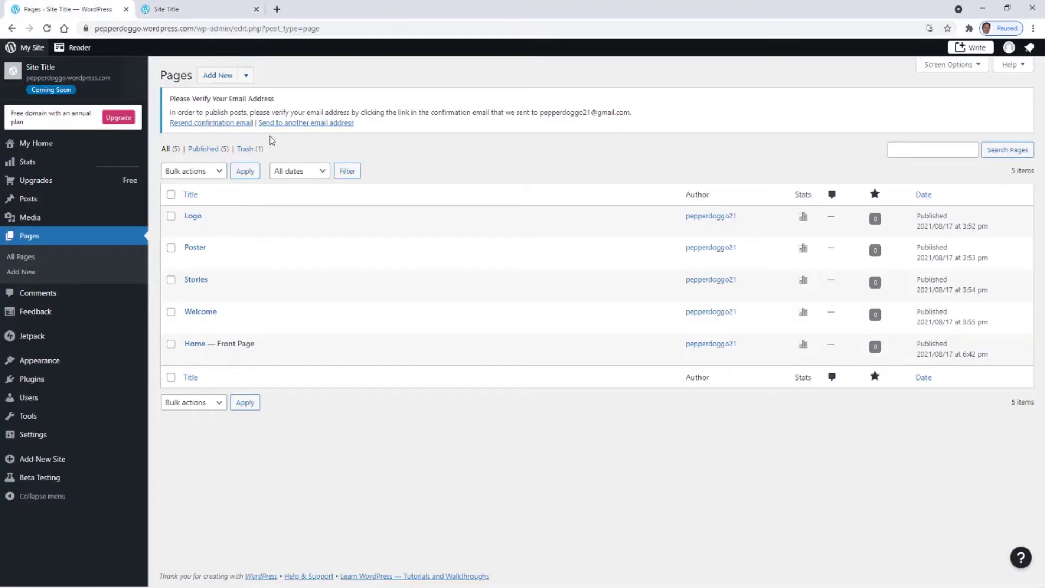
{"action": "left_click", "coordinate": [48, 29]}
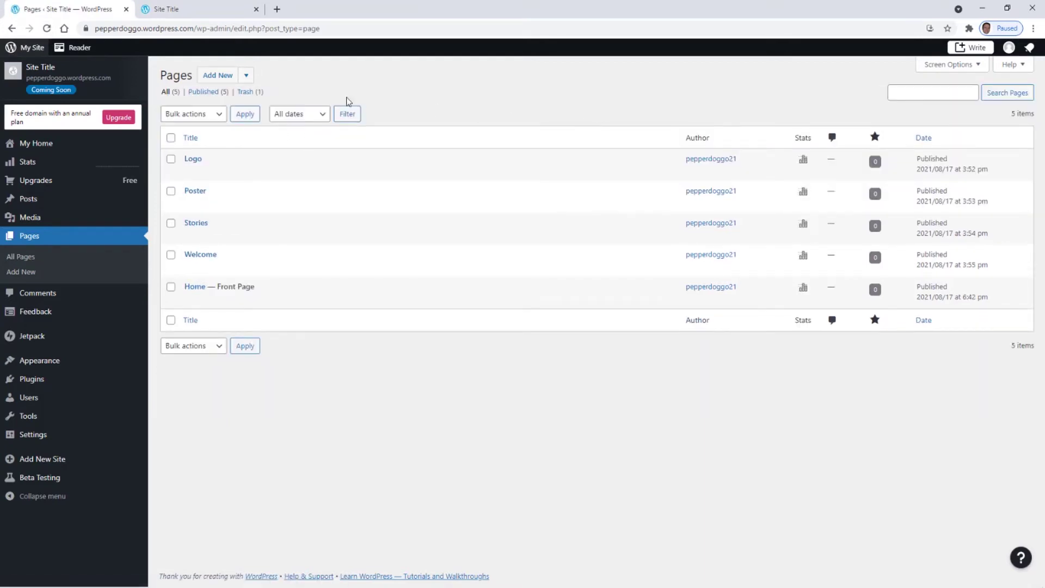
{"action": "mouse_move", "coordinate": [265, 239]}
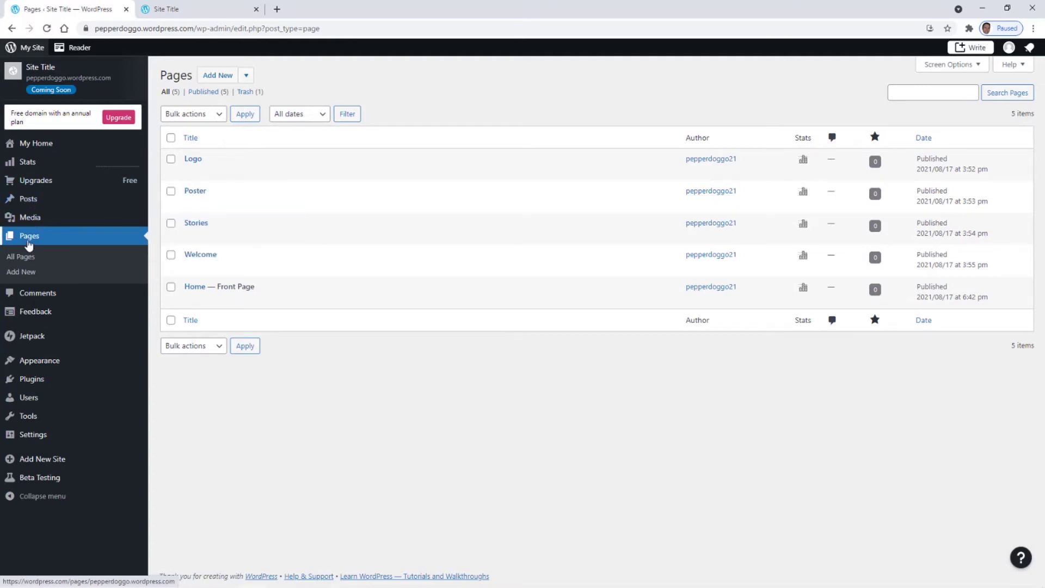
{"action": "left_click", "coordinate": [29, 236]}
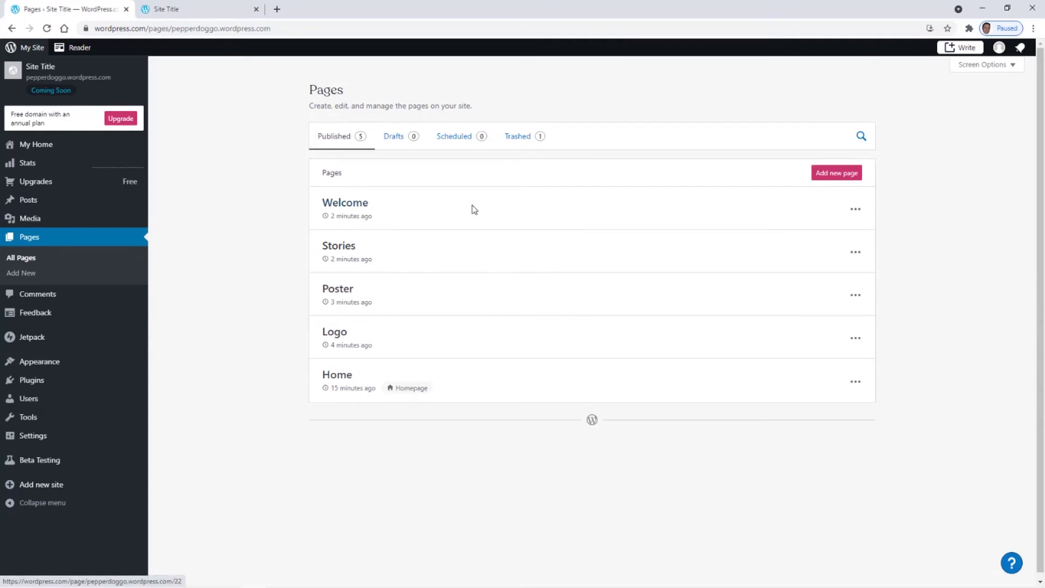
- From the pages' action menus, set Welcome as Homepage and move Home to Trash
{"action": "left_click", "coordinate": [856, 211]}
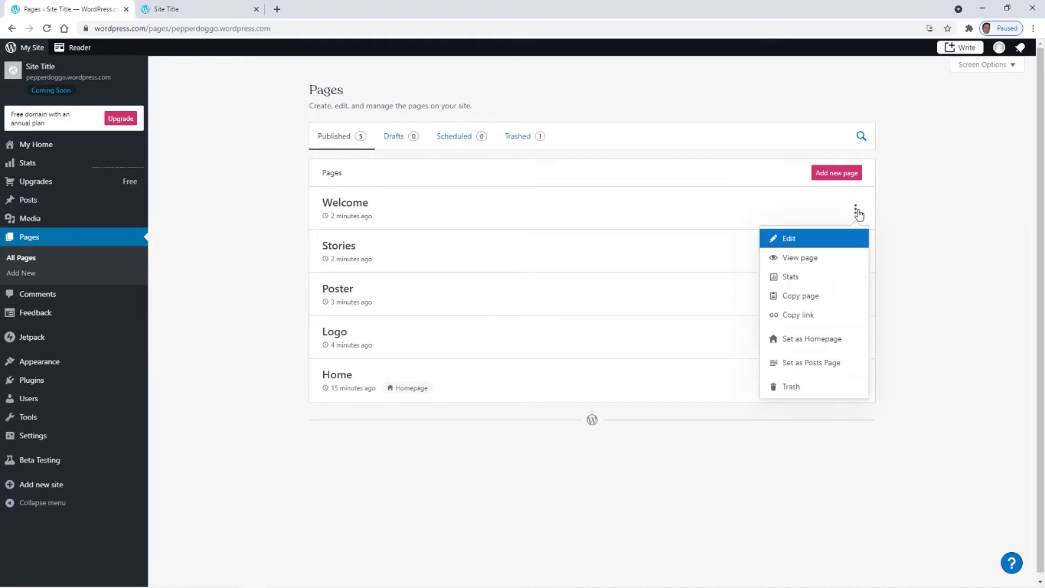
{"action": "left_click", "coordinate": [811, 340]}
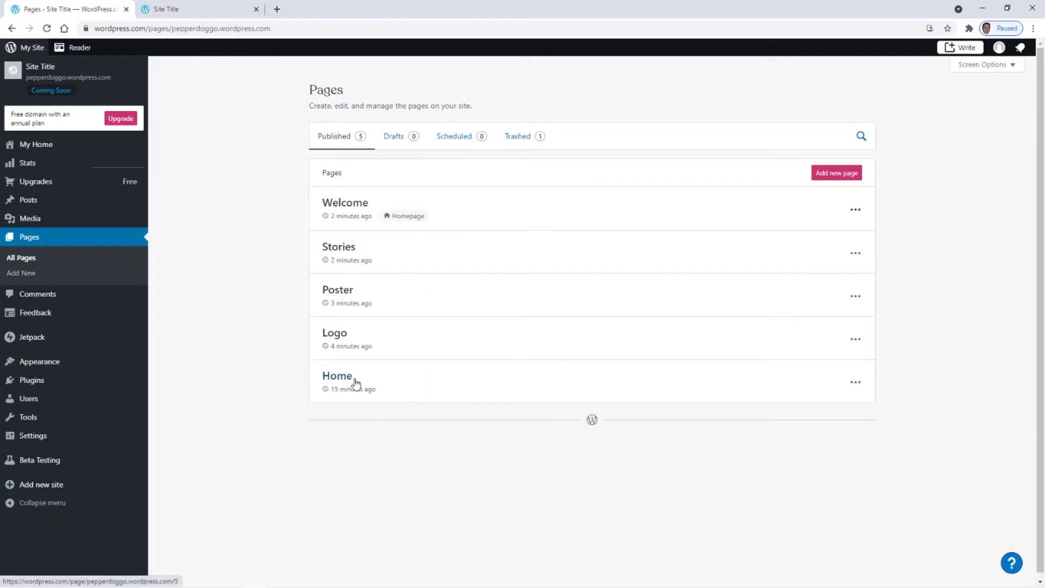
{"action": "left_click", "coordinate": [855, 384]}
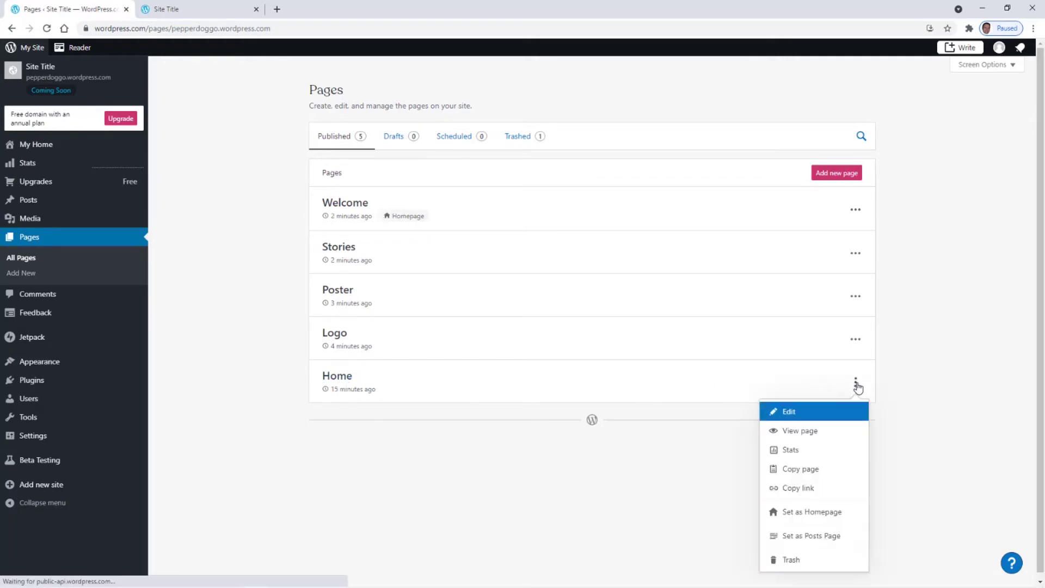
{"action": "left_click", "coordinate": [793, 561]}
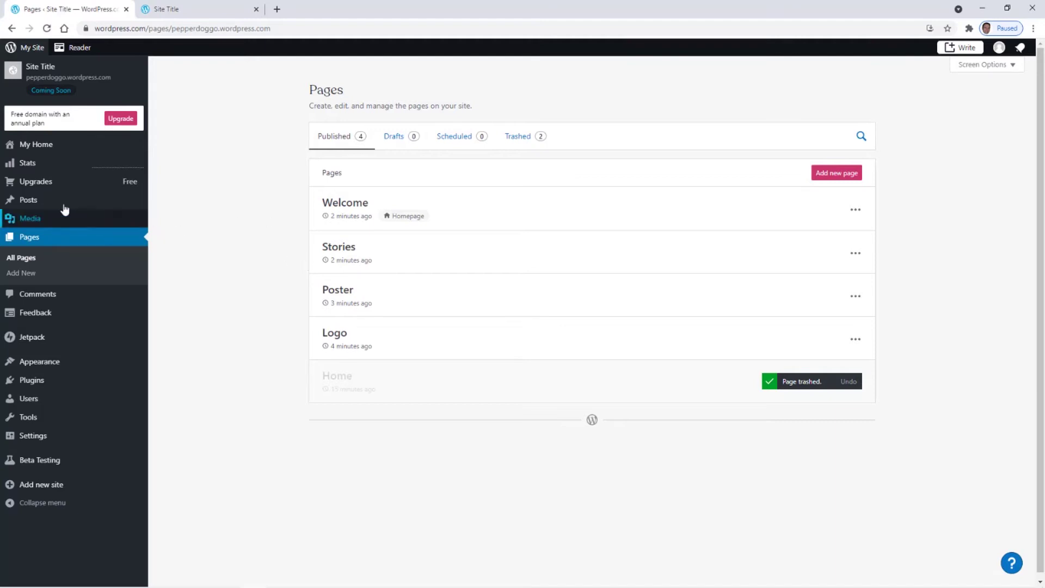
{"action": "mouse_move", "coordinate": [34, 365]}
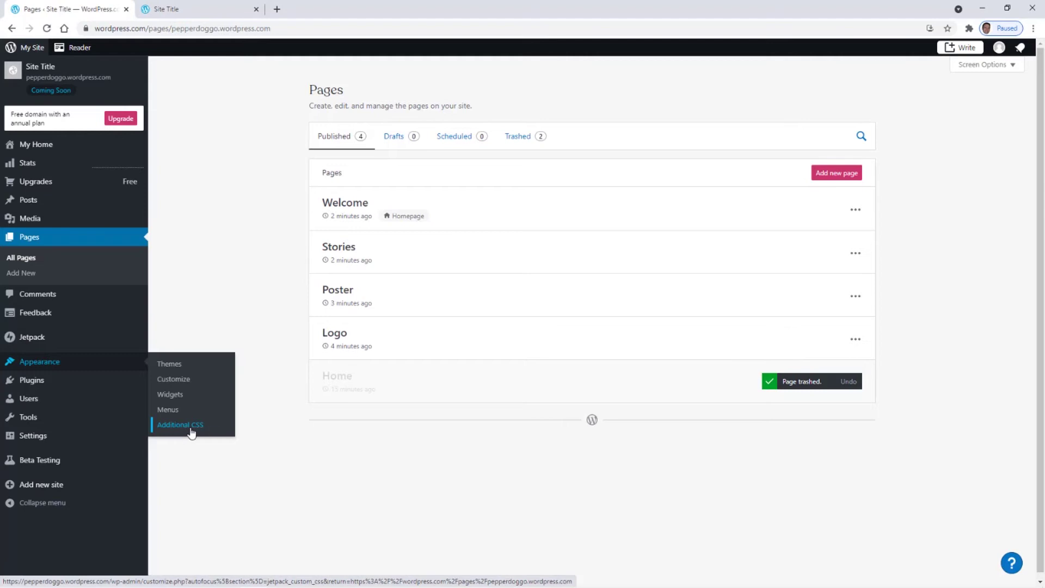
- Open Appearance > Themes, filter to Free, dismiss the experts banner, and browse the themes
{"action": "left_click", "coordinate": [168, 364]}
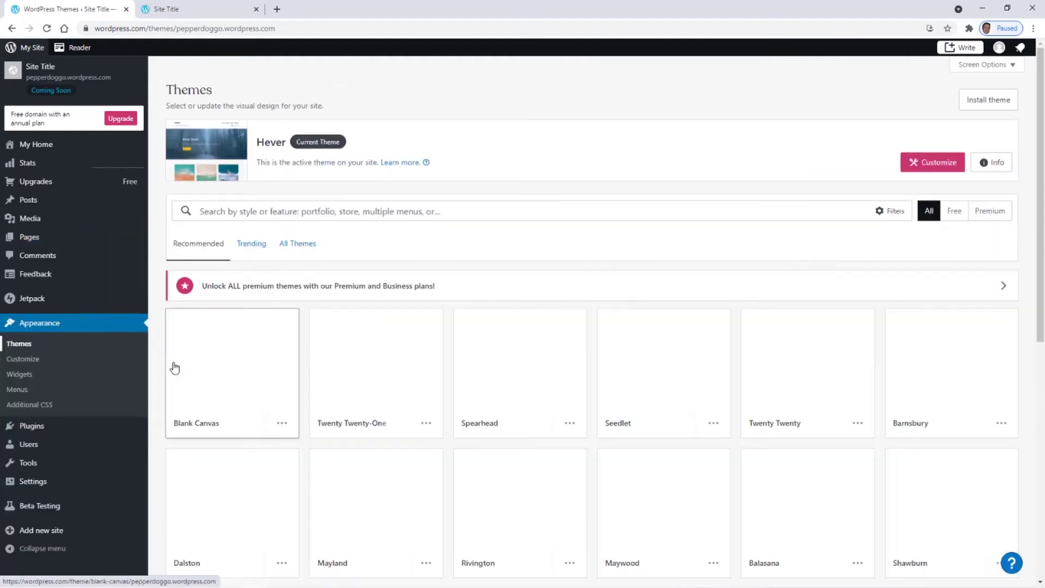
{"action": "left_click", "coordinate": [926, 216]}
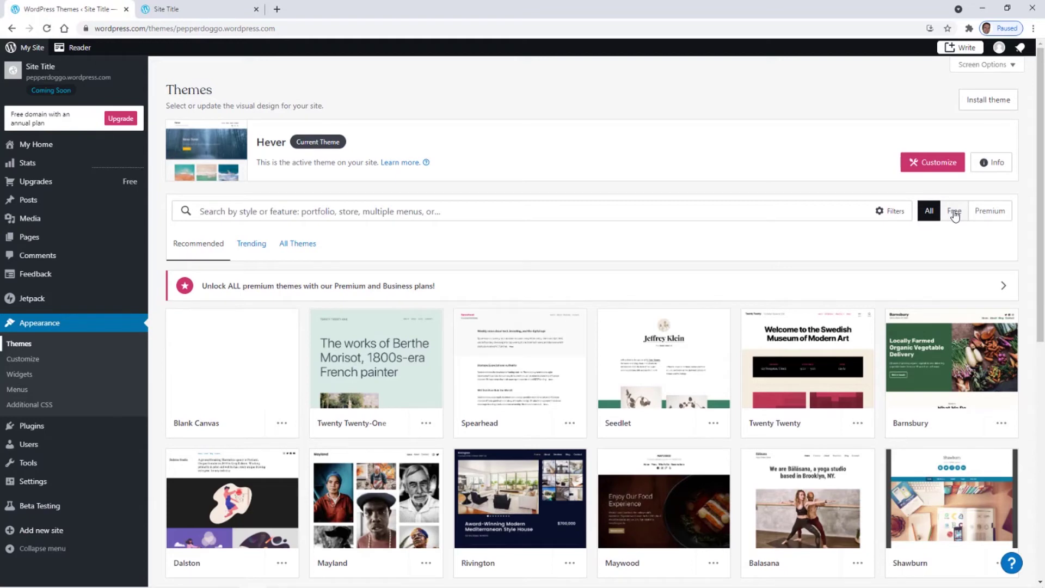
{"action": "left_click", "coordinate": [954, 214]}
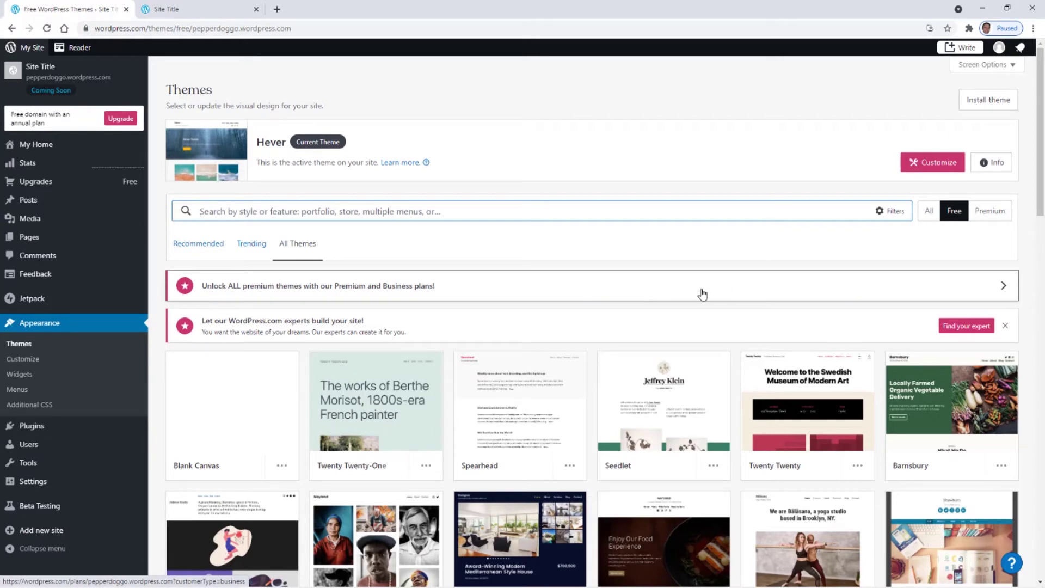
{"action": "left_click", "coordinate": [1004, 325]}
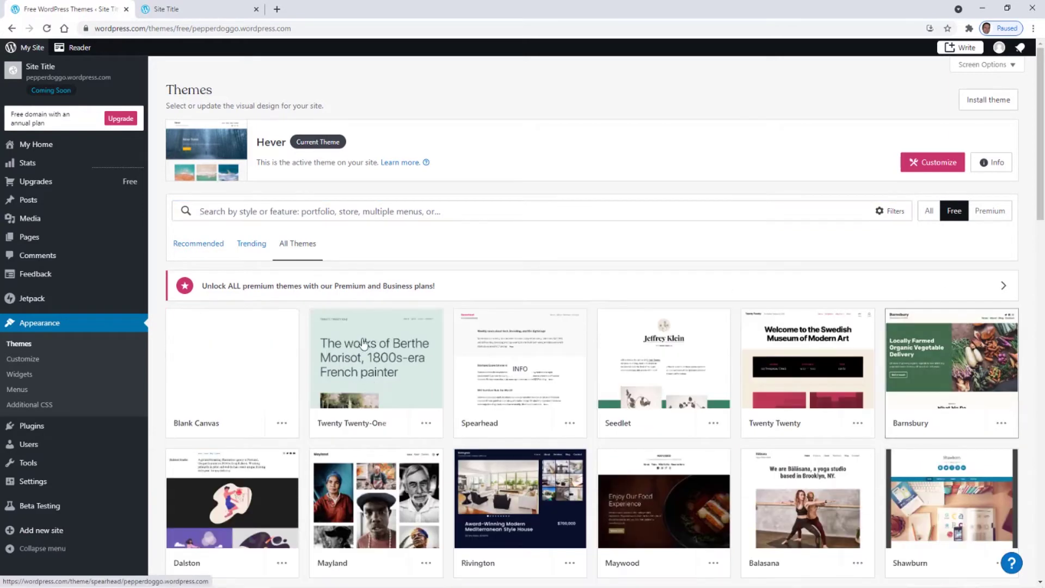
{"action": "scroll", "coordinate": [364, 343], "scroll_direction": "down", "scroll_amount": 2}
{"action": "scroll", "coordinate": [784, 394], "scroll_direction": "down", "scroll_amount": 3}
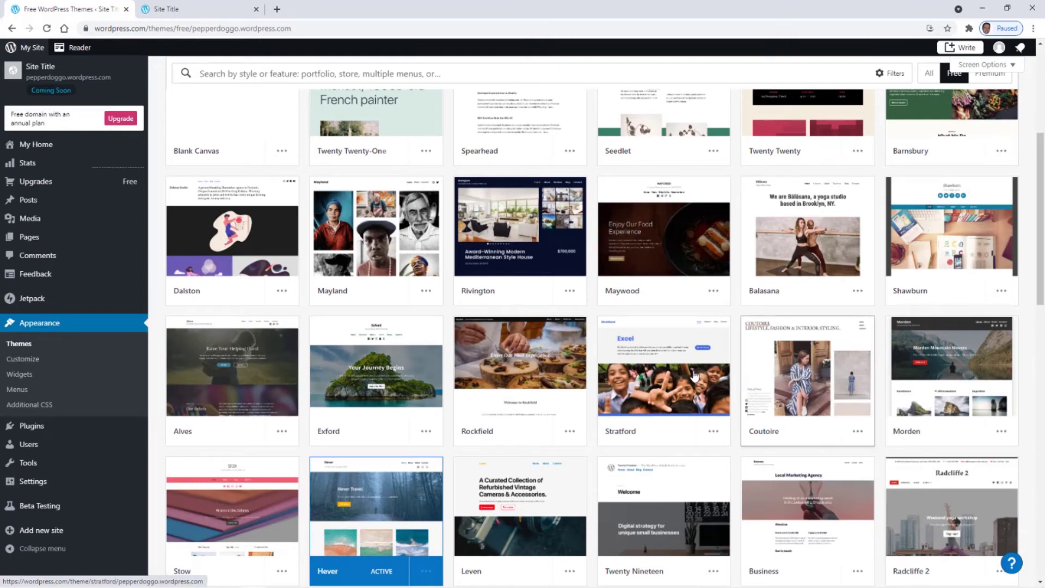
{"action": "scroll", "coordinate": [699, 378], "scroll_direction": "up", "scroll_amount": 1}
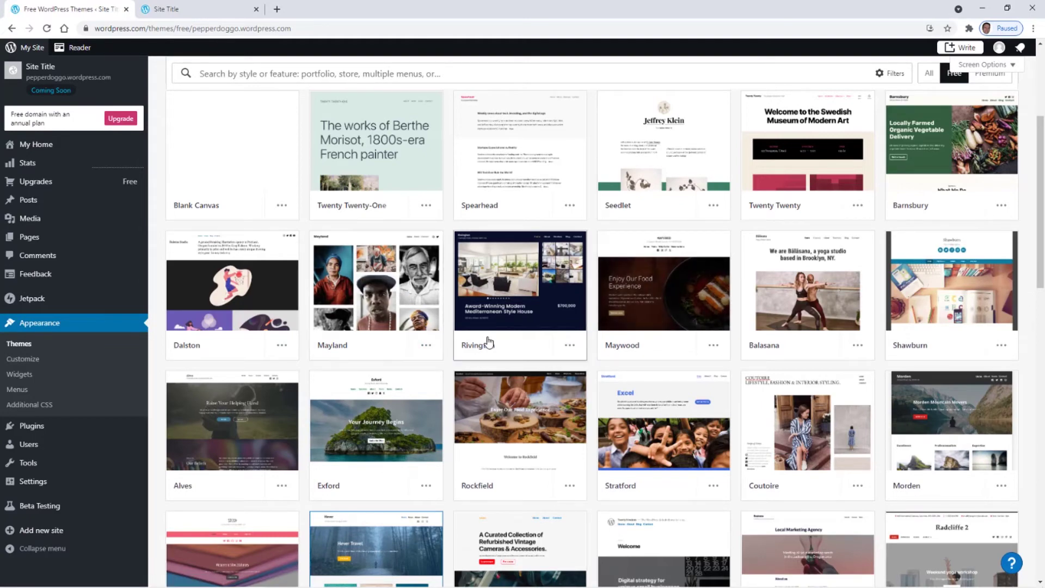
{"action": "scroll", "coordinate": [487, 343], "scroll_direction": "up", "scroll_amount": 1}
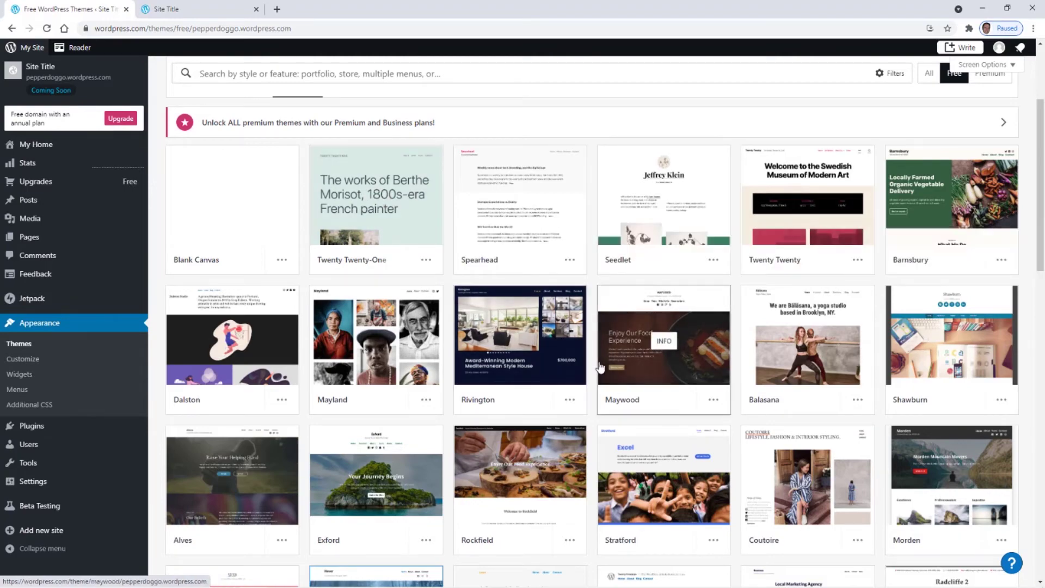
{"action": "scroll", "coordinate": [599, 366], "scroll_direction": "down", "scroll_amount": 2}
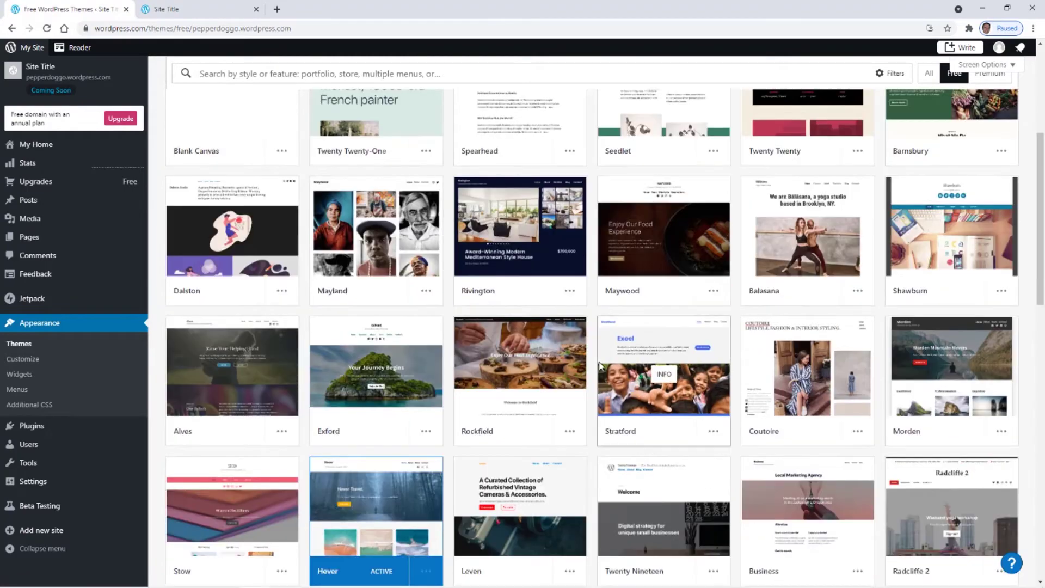
{"action": "scroll", "coordinate": [599, 366], "scroll_direction": "down", "scroll_amount": 1}
{"action": "scroll", "coordinate": [599, 366], "scroll_direction": "down", "scroll_amount": 4}
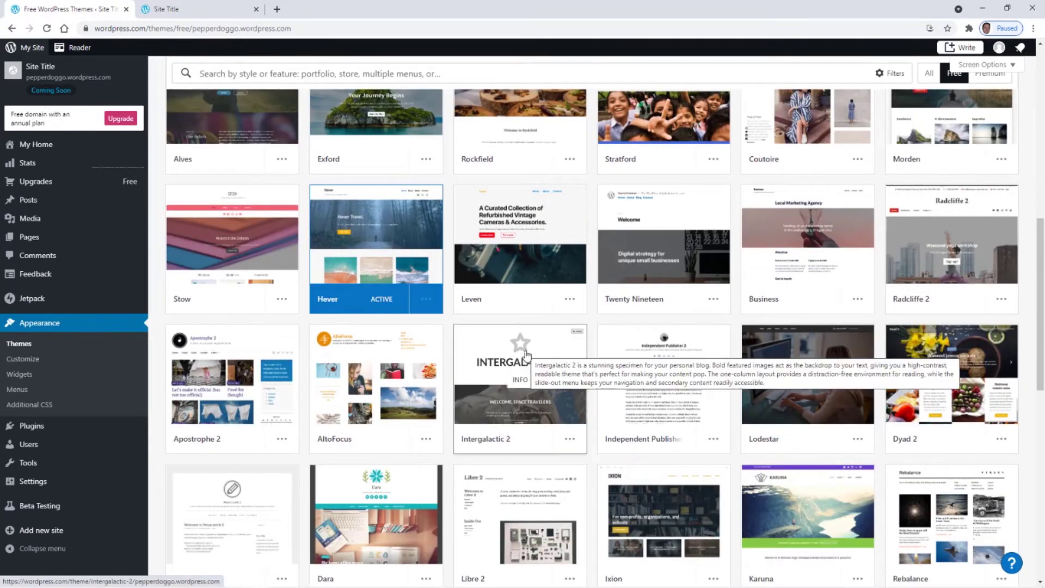
{"action": "scroll", "coordinate": [527, 355], "scroll_direction": "up", "scroll_amount": 7}
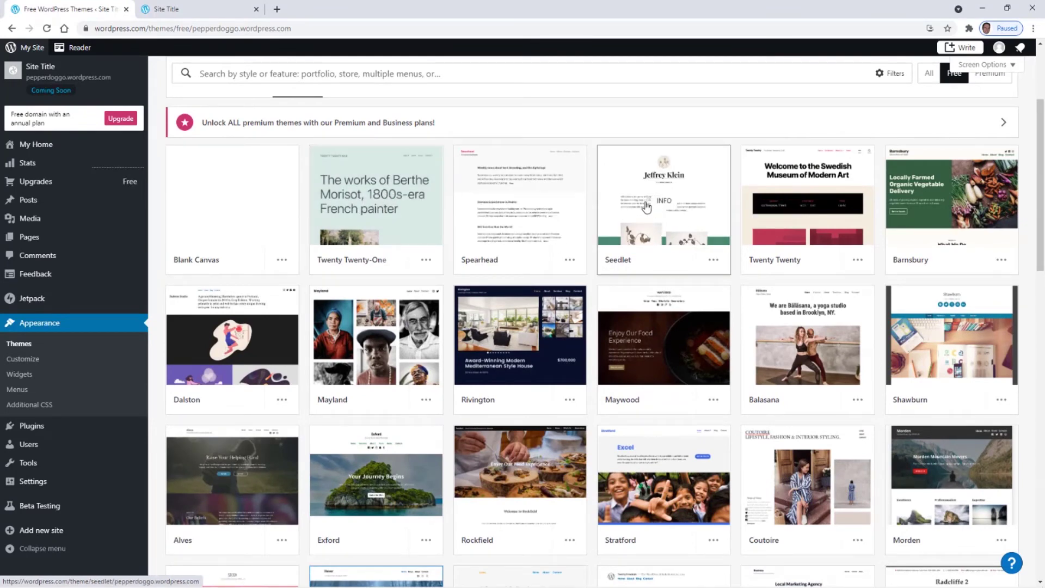
- Look over Seedlet's details, then open the Twenty Twenty-One theme's details page
{"action": "left_click", "coordinate": [632, 200]}
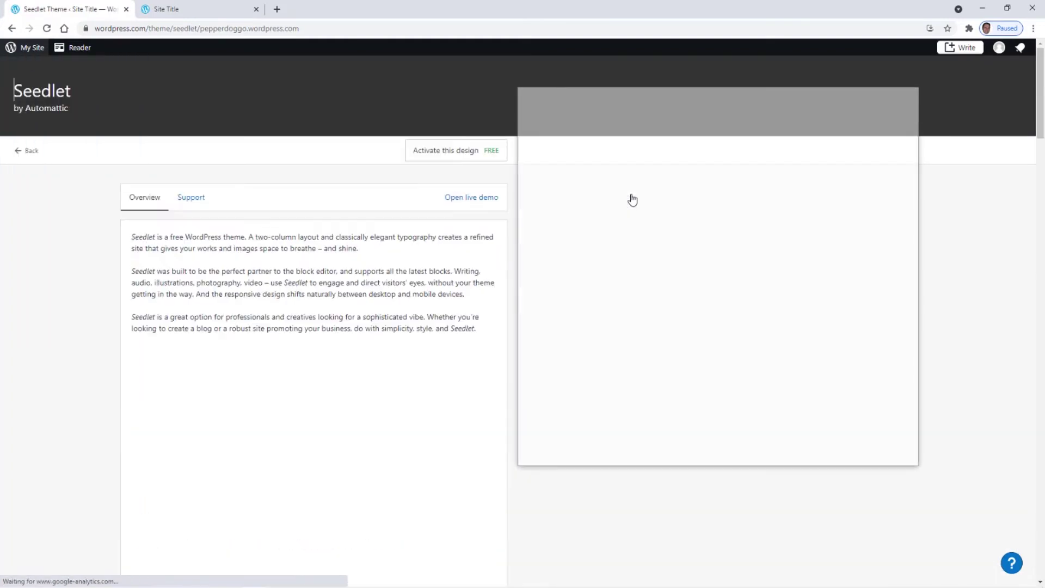
{"action": "scroll", "coordinate": [746, 305], "scroll_direction": "down", "scroll_amount": 3}
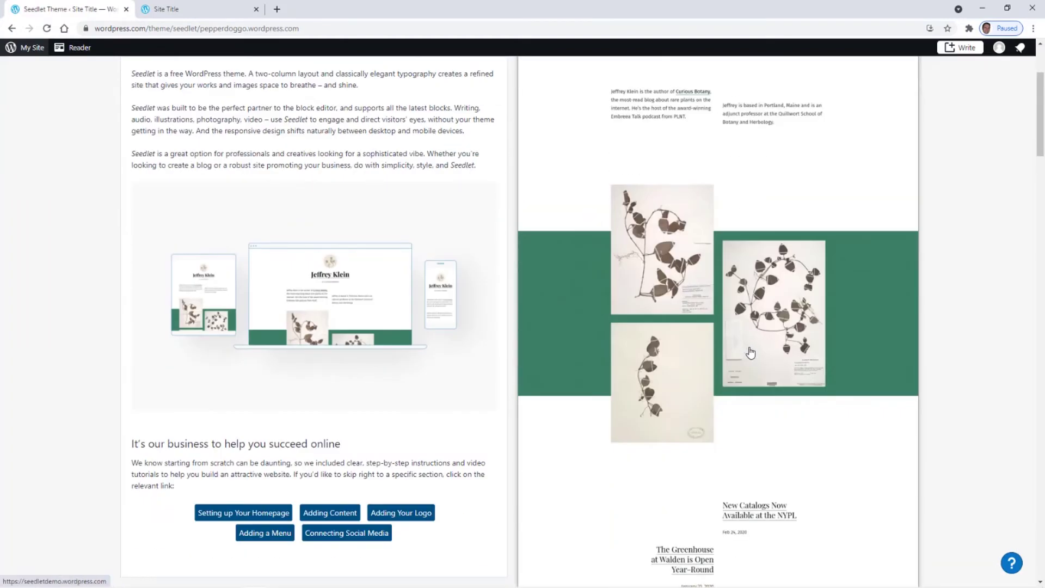
{"action": "scroll", "coordinate": [750, 353], "scroll_direction": "down", "scroll_amount": 6}
{"action": "scroll", "coordinate": [750, 352], "scroll_direction": "up", "scroll_amount": 9}
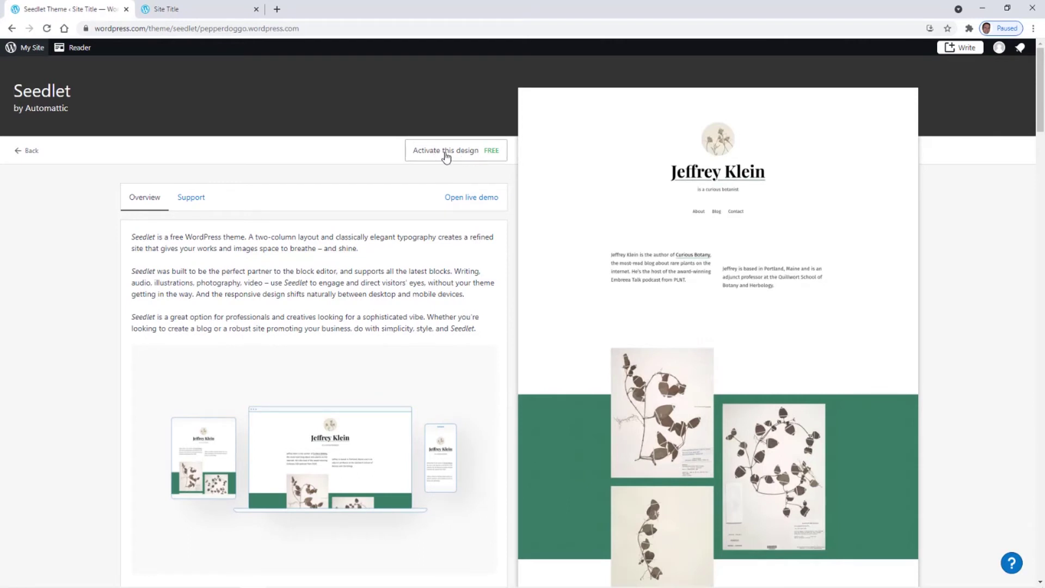
{"action": "left_click", "coordinate": [27, 154]}
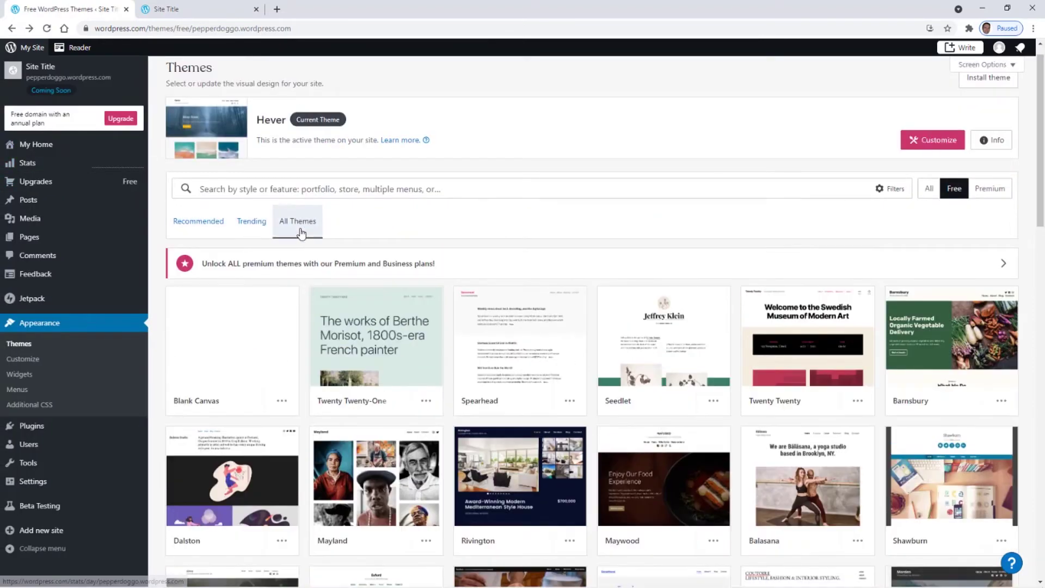
{"action": "left_click", "coordinate": [384, 325]}
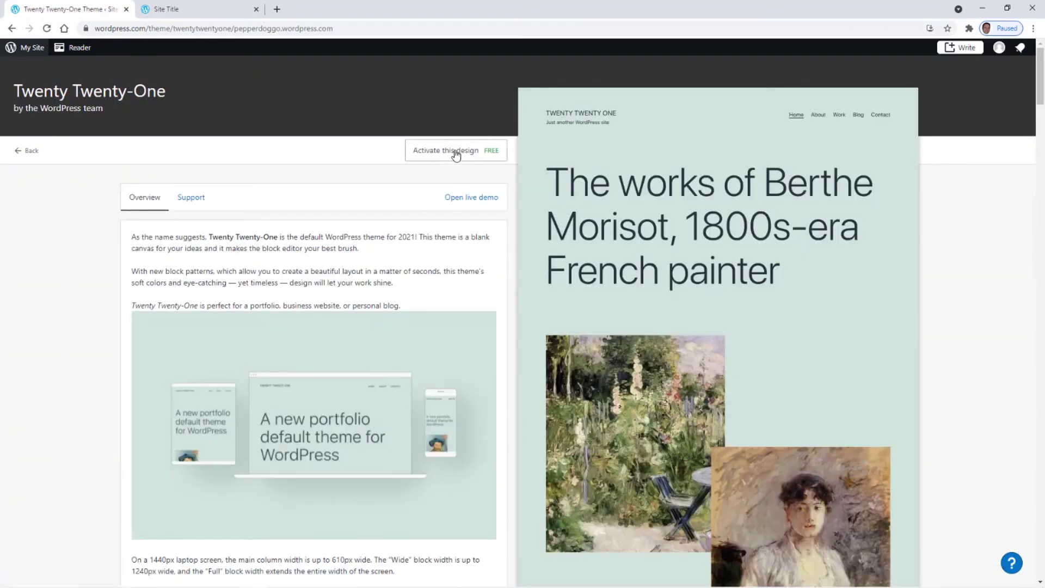
- Activate Twenty Twenty-One preserving homepage content, close the thank-you dialog, and go back
{"action": "left_click", "coordinate": [438, 157]}
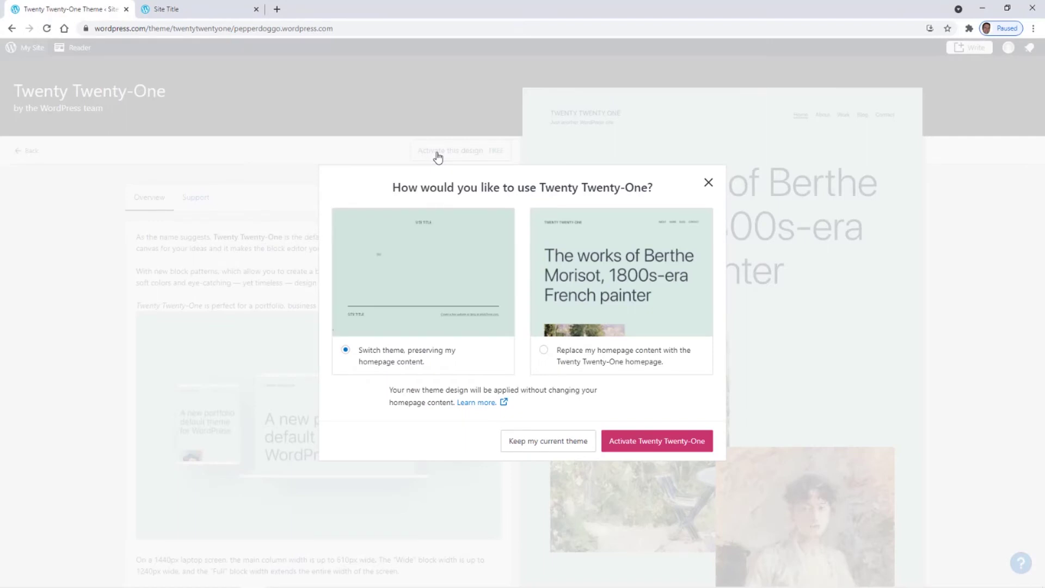
{"action": "left_click", "coordinate": [662, 442]}
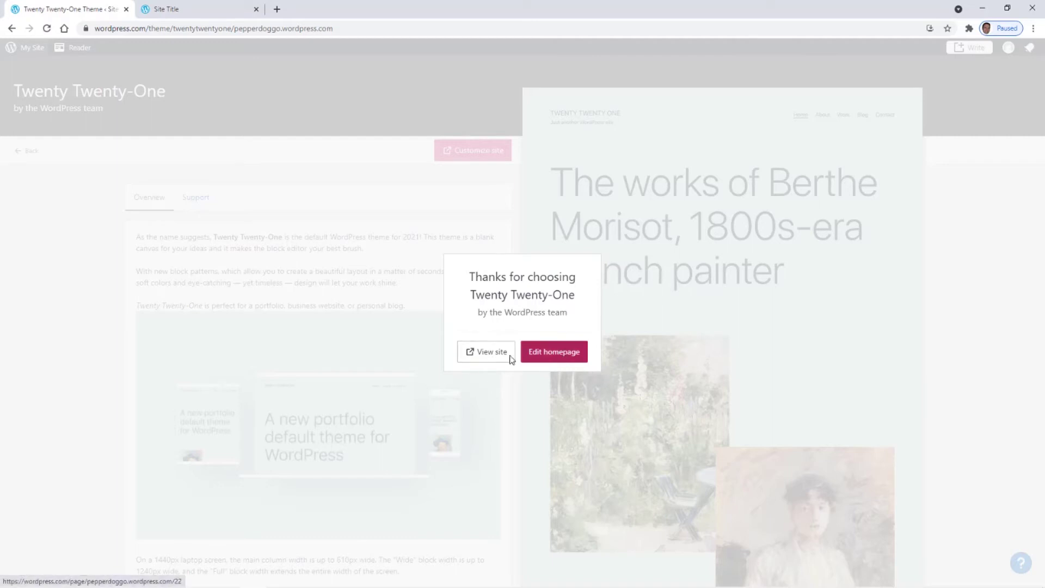
{"action": "left_click", "coordinate": [263, 207]}
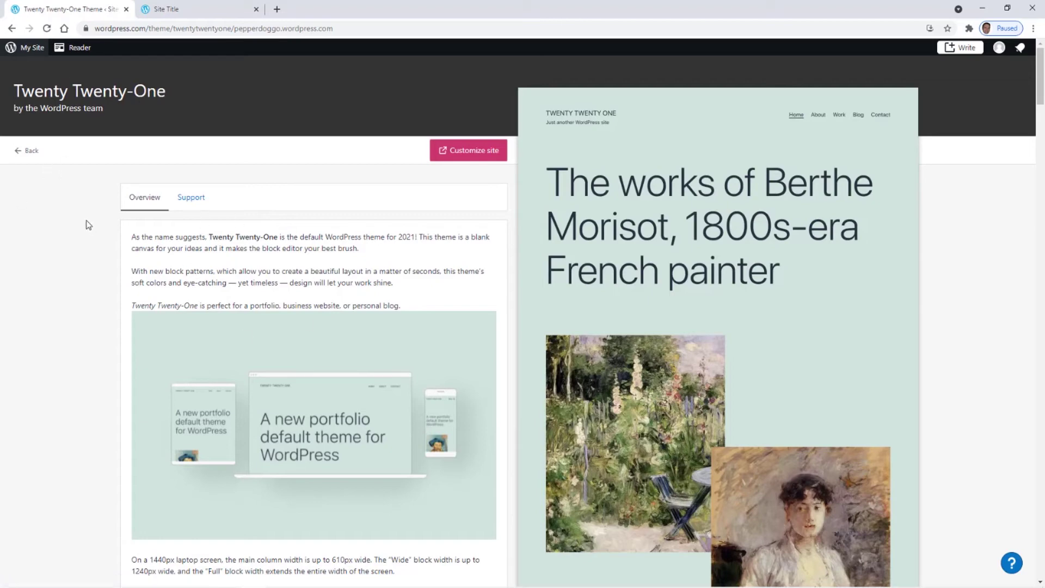
{"action": "left_click", "coordinate": [20, 154]}
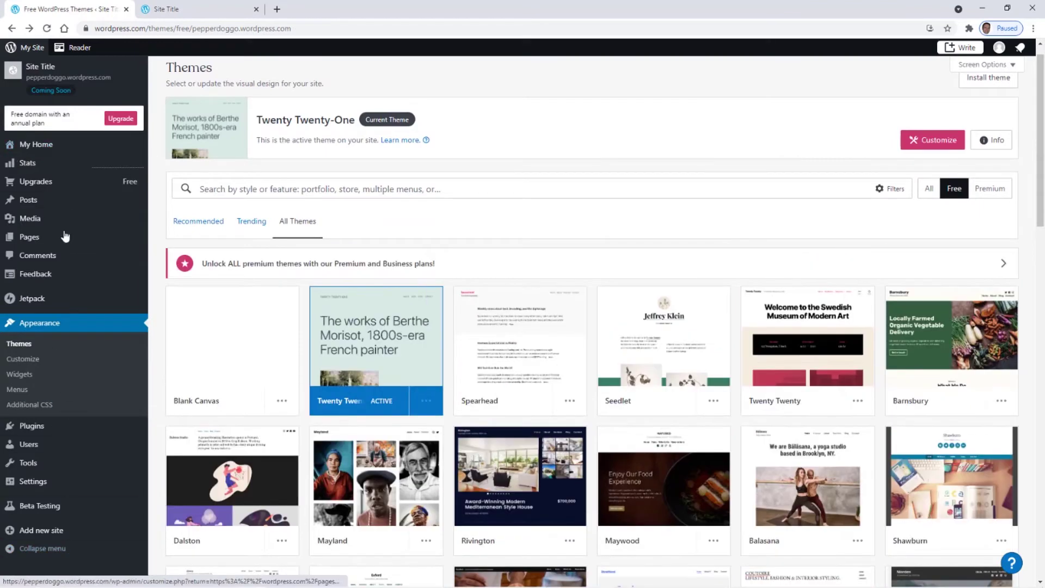
- Reload the live site in Twenty Twenty-One, dismiss its launch notice, and reopen Appearance > Themes
{"action": "left_click", "coordinate": [188, 10]}
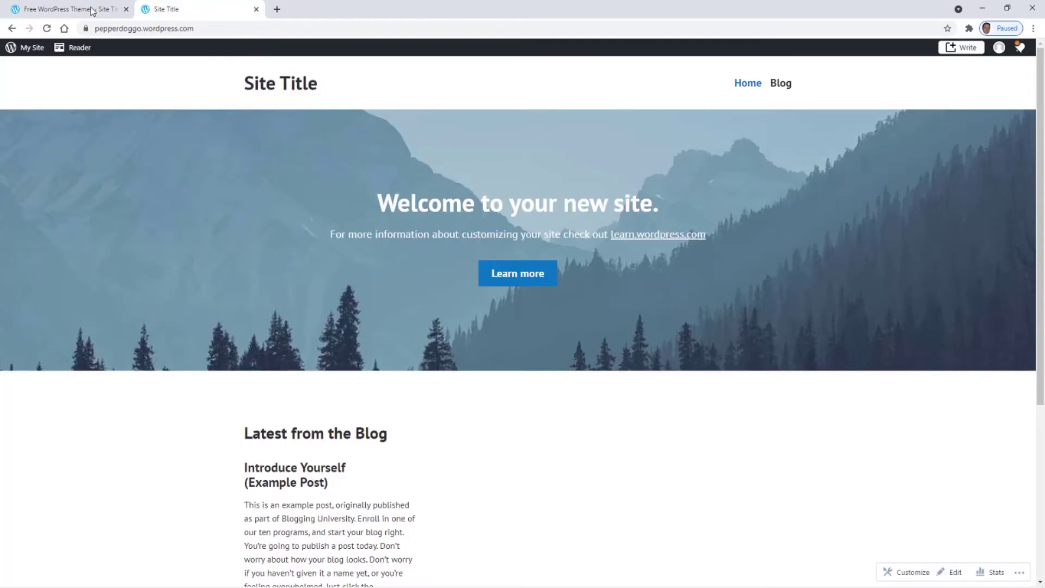
{"action": "left_click", "coordinate": [84, 12]}
{"action": "left_click", "coordinate": [202, 11]}
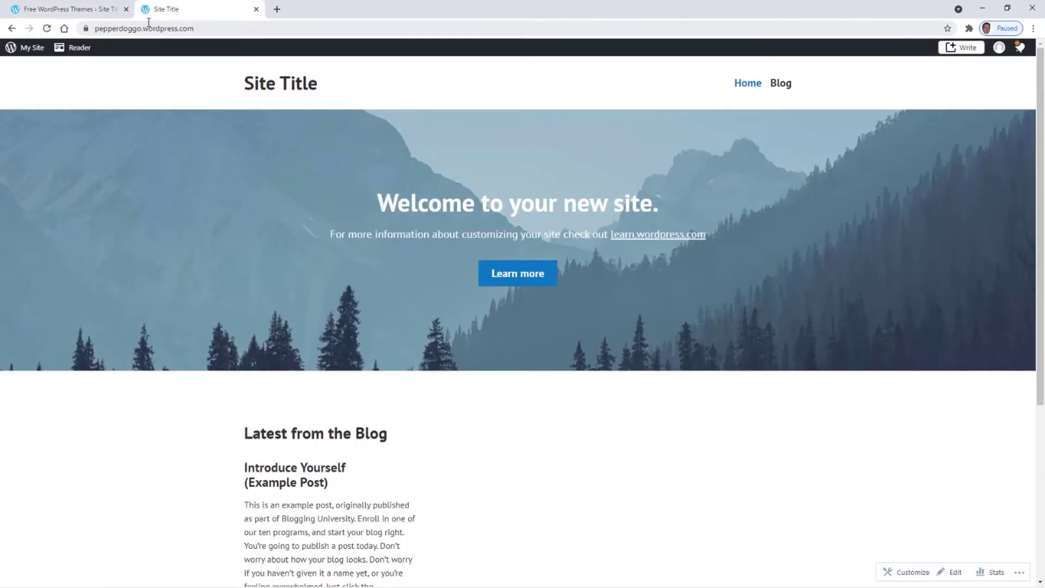
{"action": "left_click", "coordinate": [47, 29]}
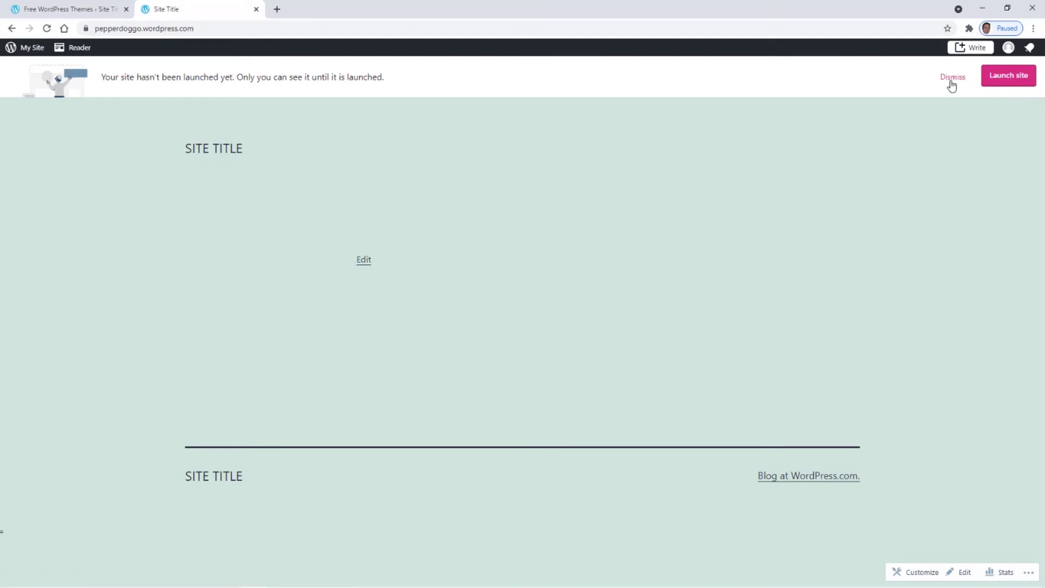
{"action": "left_click", "coordinate": [952, 79]}
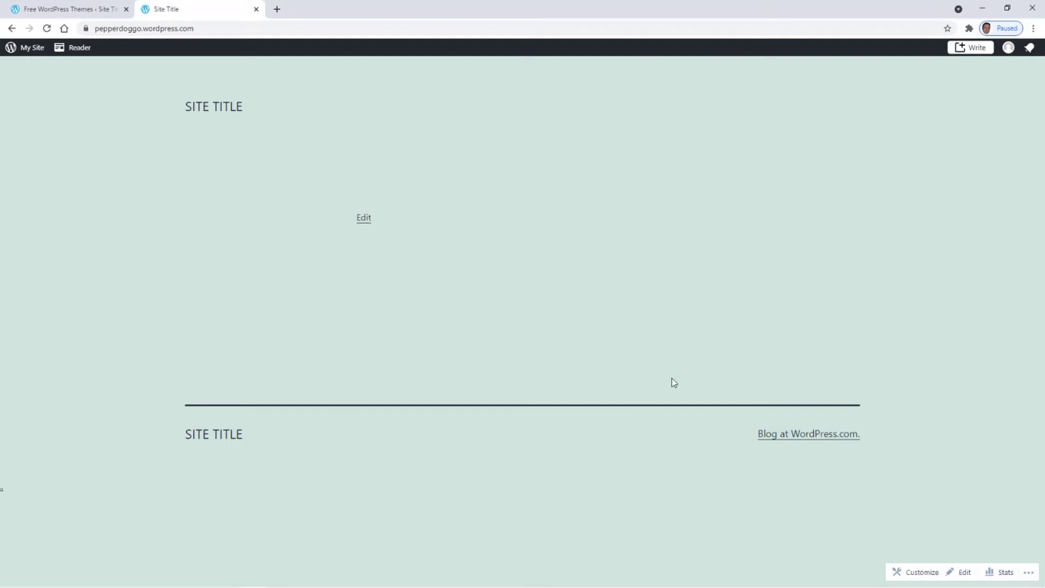
{"action": "left_click", "coordinate": [71, 13]}
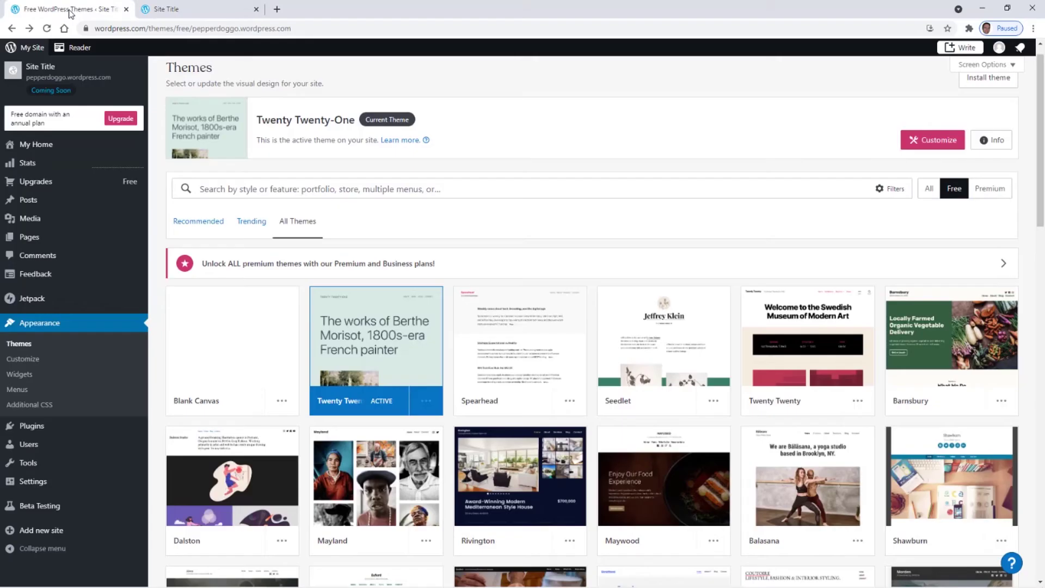
{"action": "left_click", "coordinate": [29, 345]}
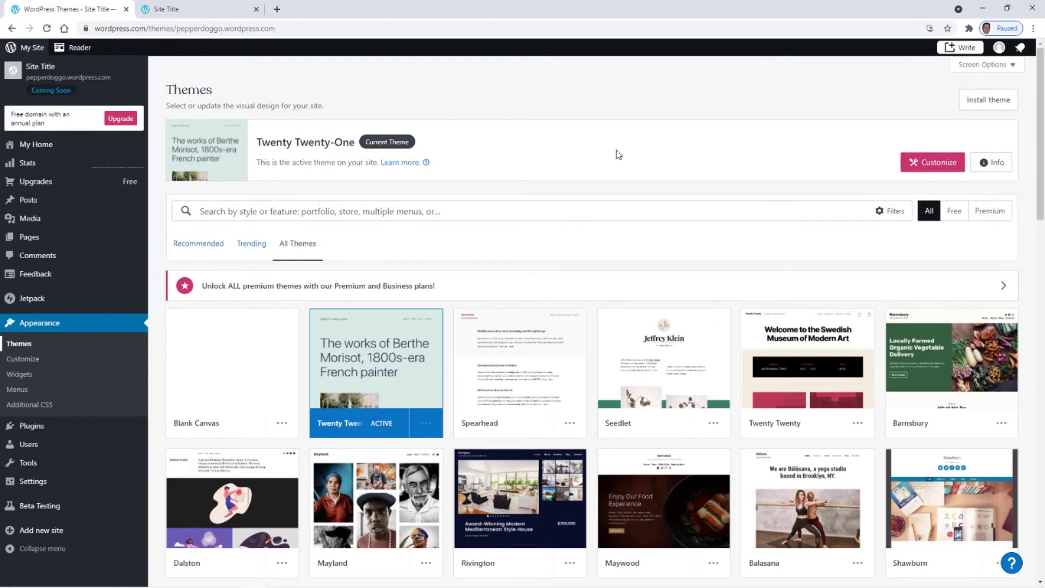
- Launch the Customizer from the active Twenty Twenty-One theme card
{"action": "left_click", "coordinate": [933, 166]}
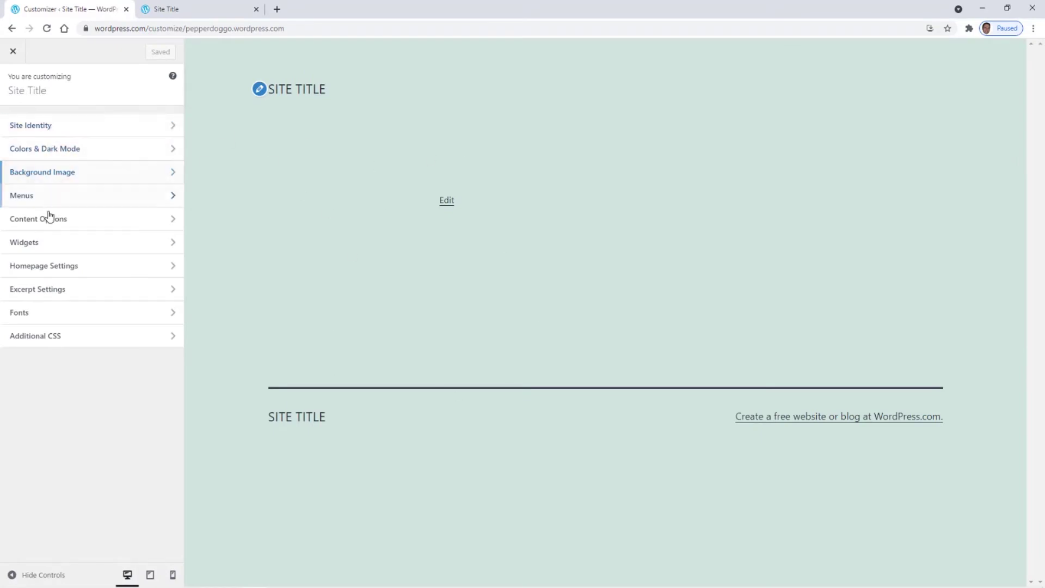
- In Site Identity, change the site title to 'Pepper Doggo'
{"action": "left_click", "coordinate": [33, 129]}
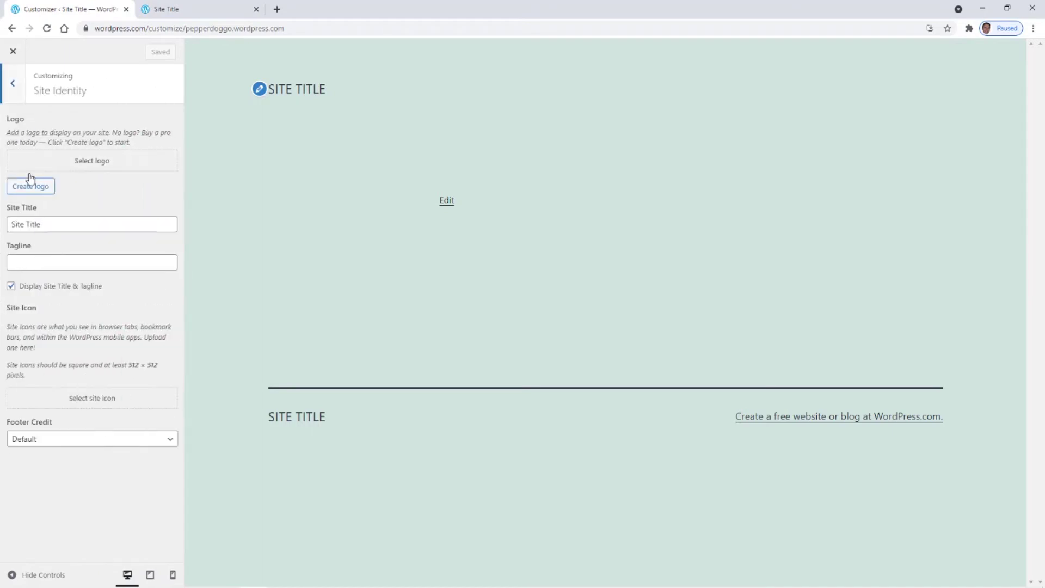
{"action": "left_click", "coordinate": [43, 228]}
{"action": "left_click_drag", "start_coordinate": [52, 224], "coordinate": [3, 228]}
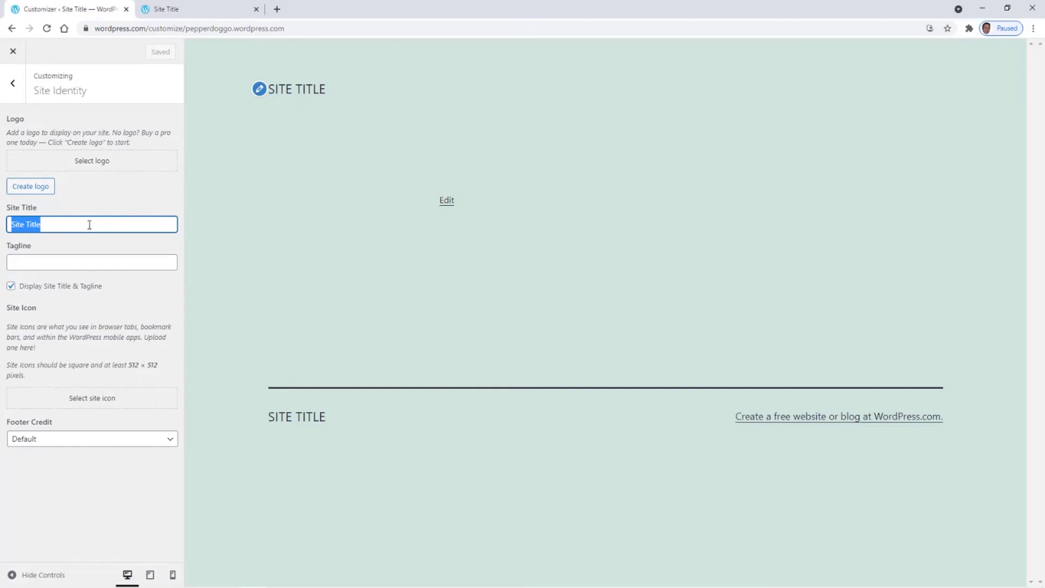
{"action": "type", "text": "Pep"}
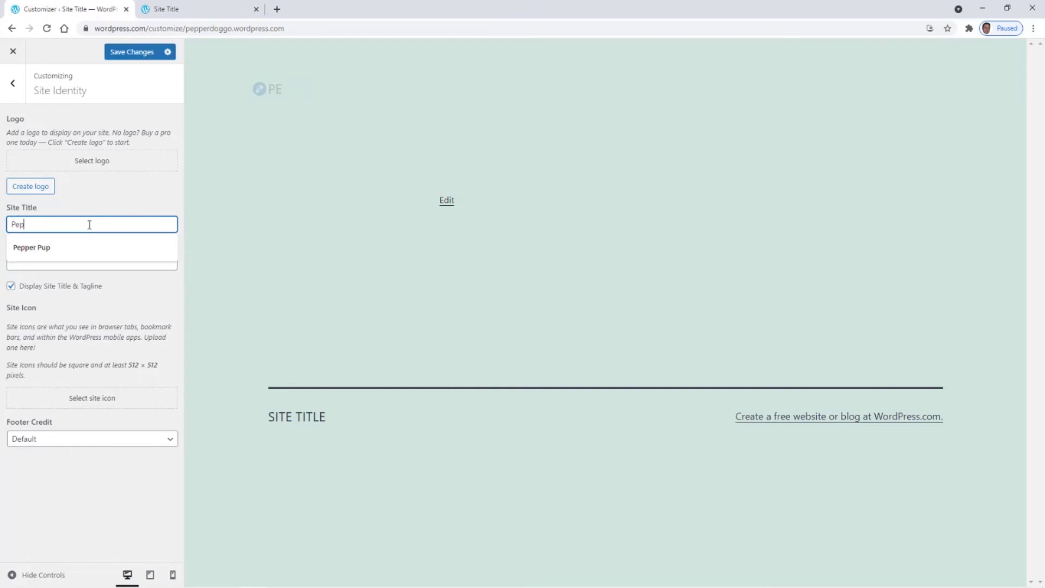
{"action": "type", "text": "per D"}
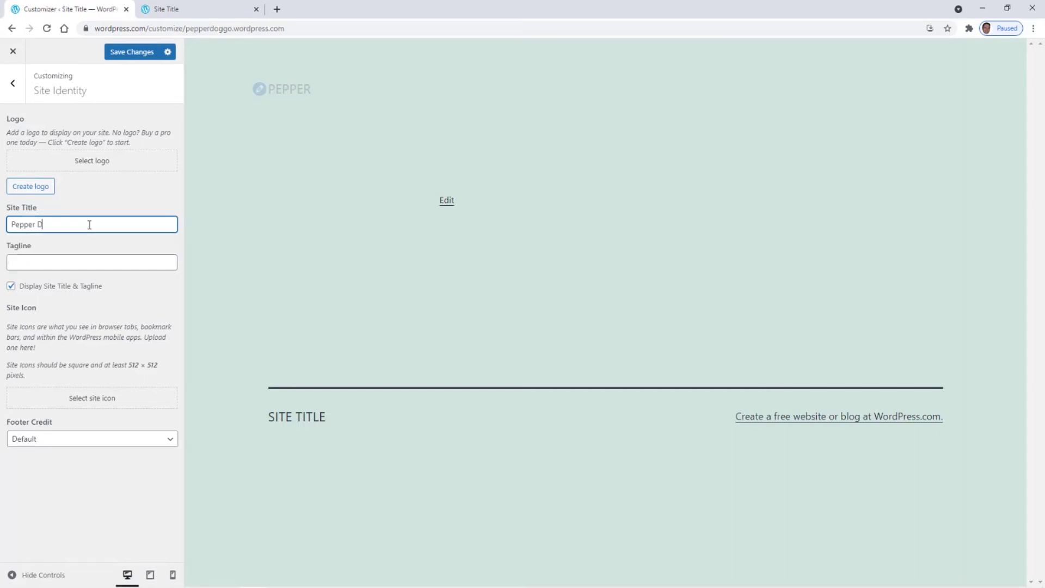
{"action": "type", "text": "ogg"}
{"action": "key", "text": "BackSpace"}
{"action": "key", "text": "BackSpace"}
{"action": "key", "text": "BackSpace"}
{"action": "type", "text": "oggo"}
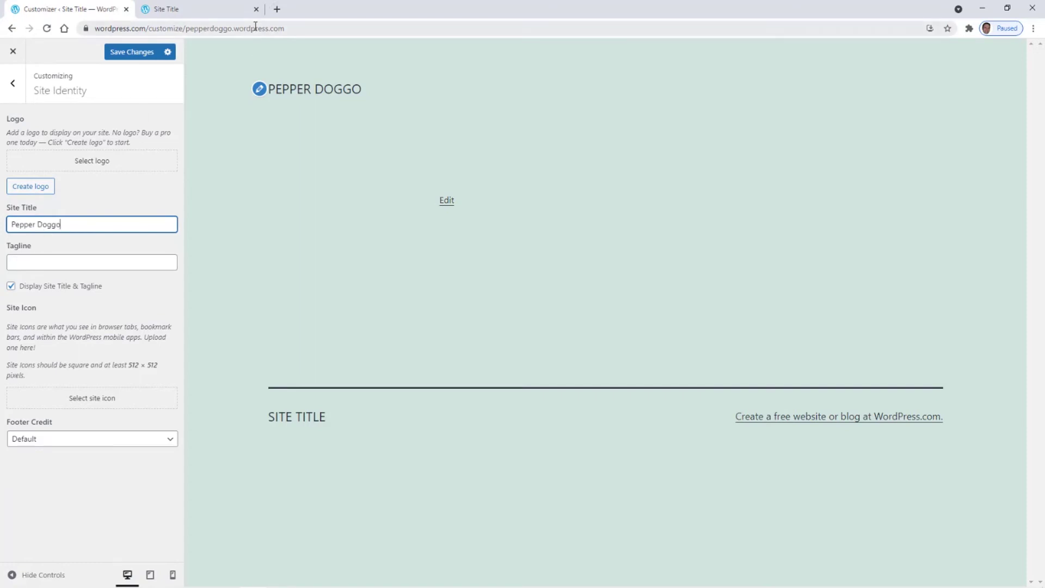
- Enter the tagline 'My Dog is My Co-Pilot'
{"action": "left_click", "coordinate": [55, 263]}
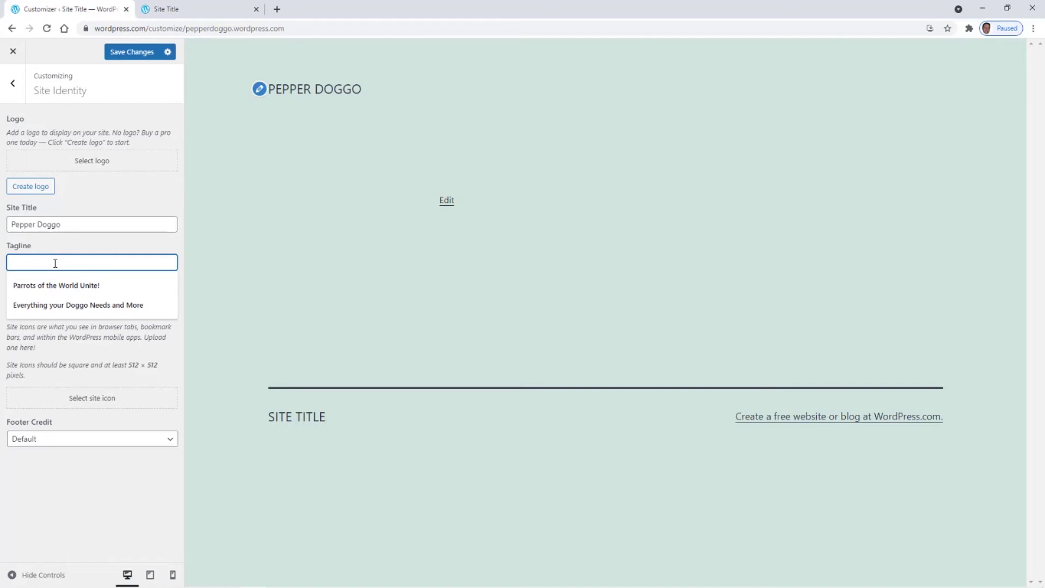
{"action": "type", "text": "Your"}
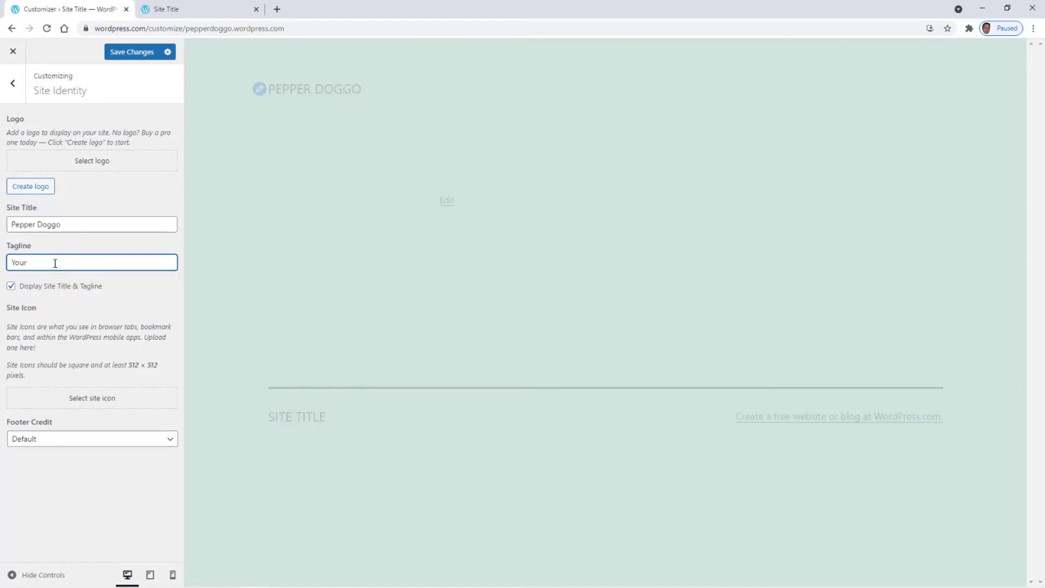
{"action": "key", "text": "BackSpace"}
{"action": "type", "text": "M"}
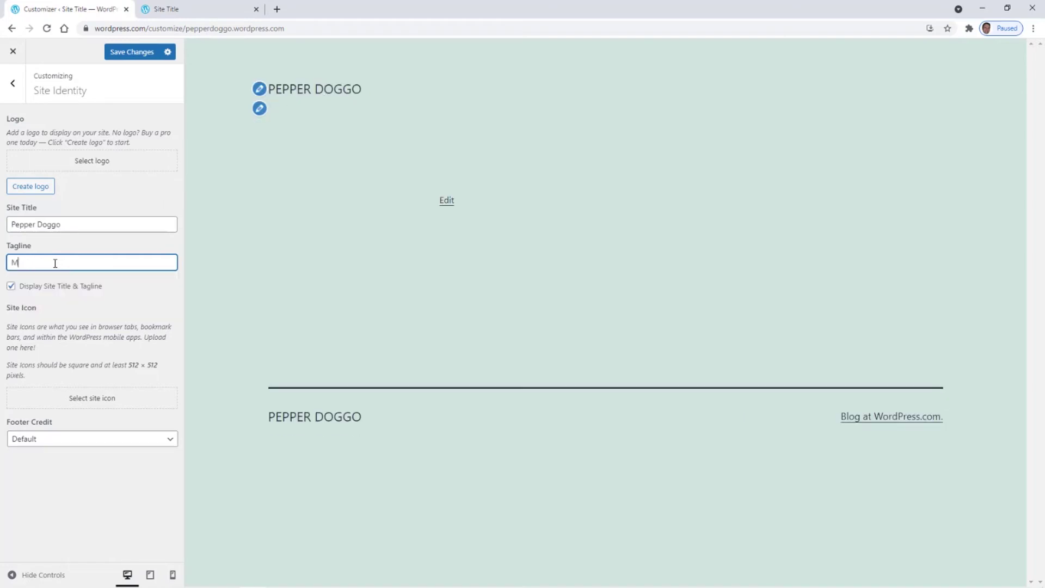
{"action": "type", "text": "y Dog is"}
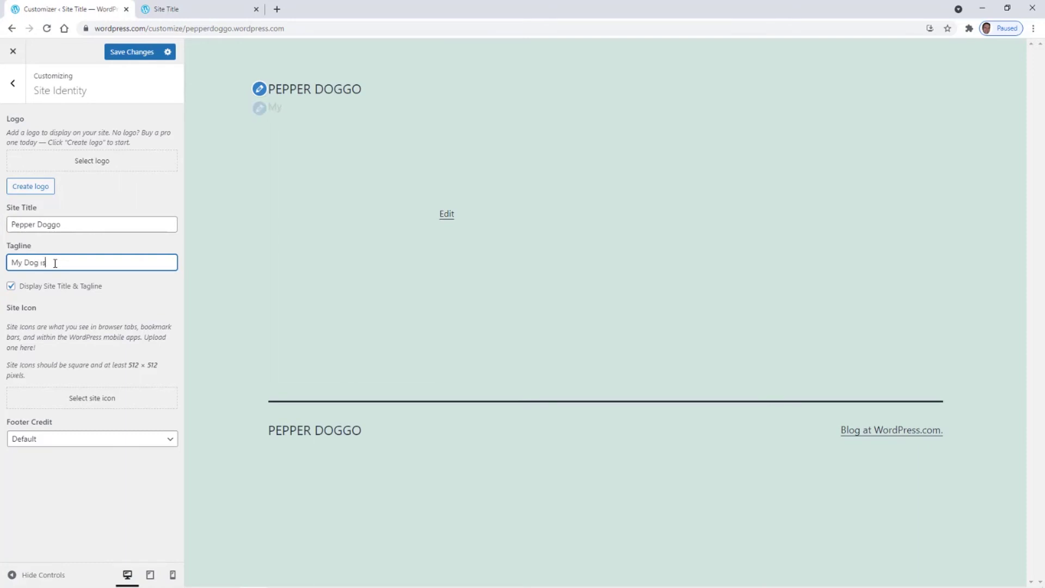
{"action": "type", "text": " My Co-Pilot"}
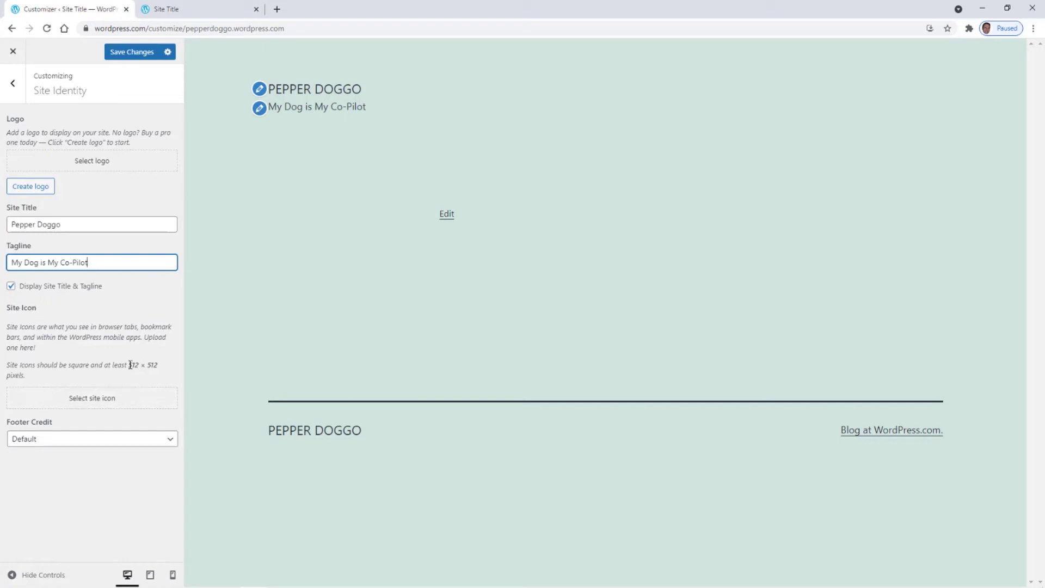
{"action": "left_click_drag", "start_coordinate": [130, 365], "coordinate": [159, 366]}
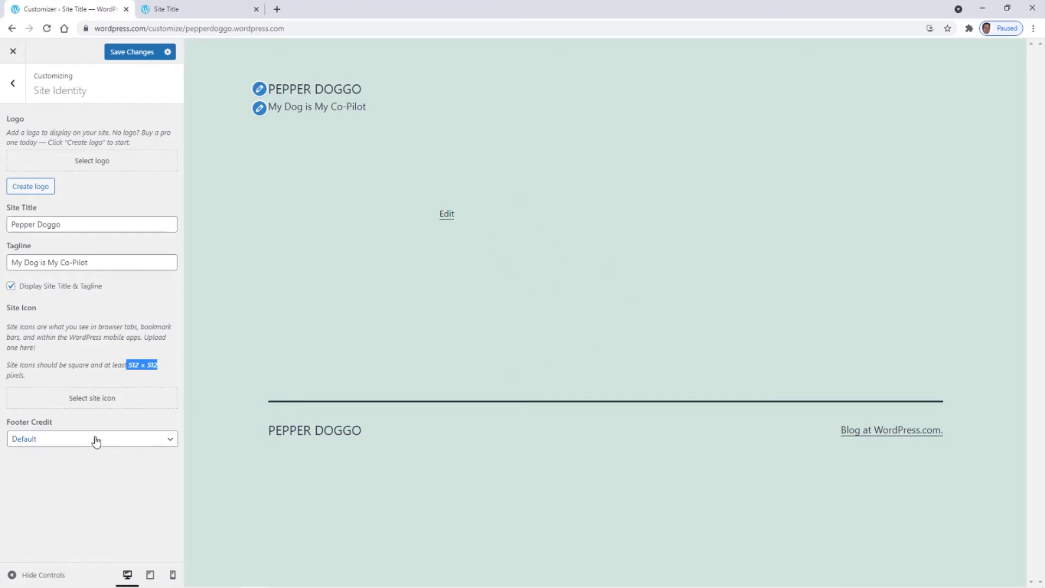
- Set the footer credit to 'Website Built with WordPress.com' and save the changes
{"action": "left_click", "coordinate": [120, 441]}
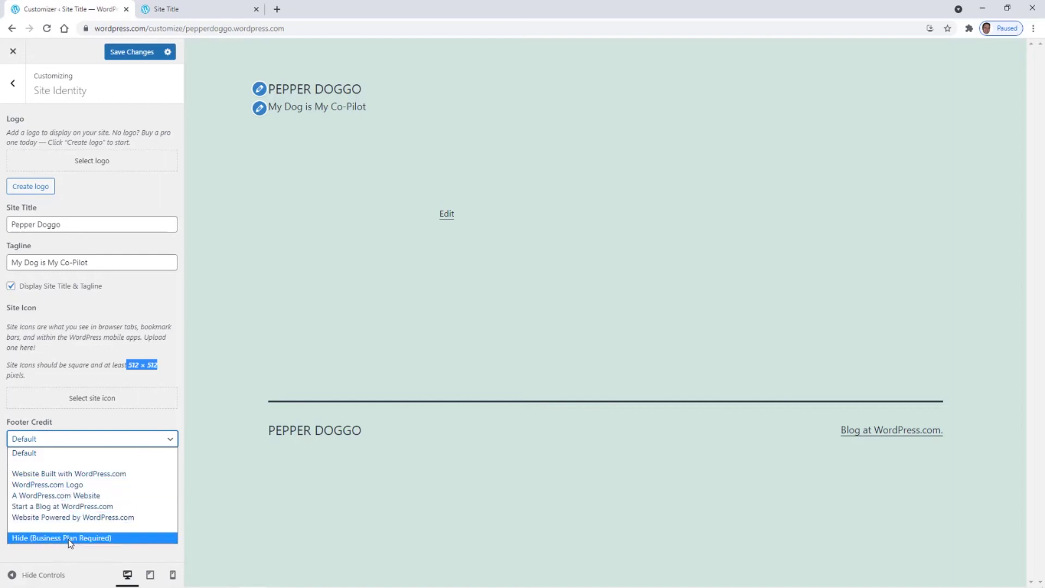
{"action": "left_click", "coordinate": [85, 474]}
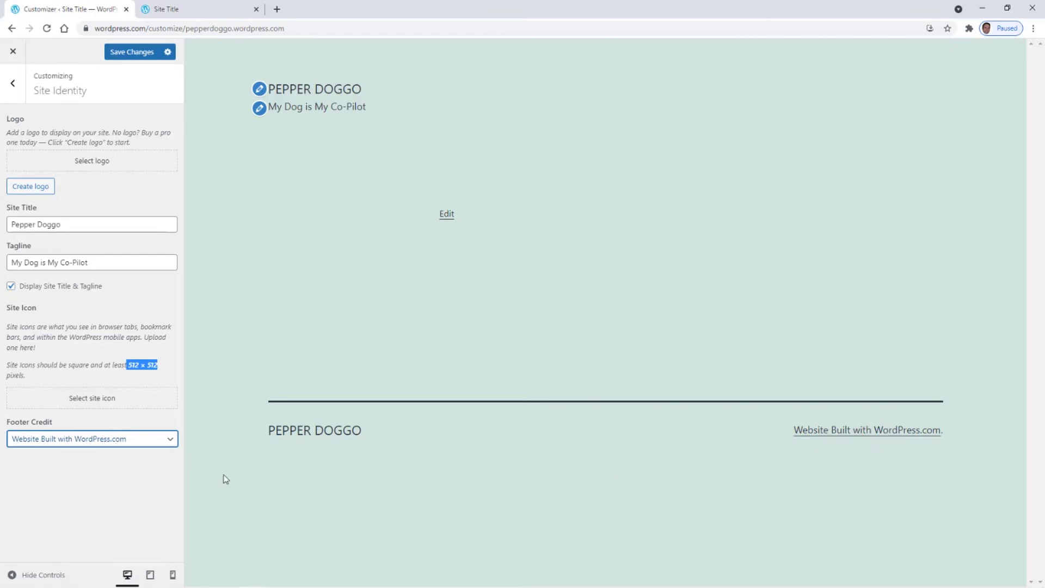
{"action": "left_click", "coordinate": [138, 55]}
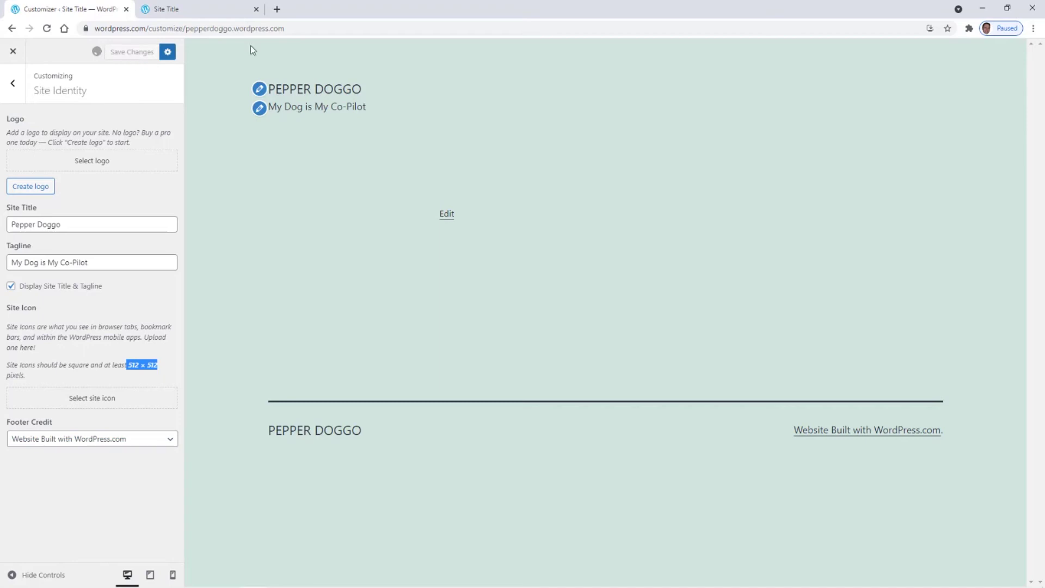
- In Colors & Dark Mode, try lavender, pale pink and red background colours
{"action": "left_click", "coordinate": [13, 87]}
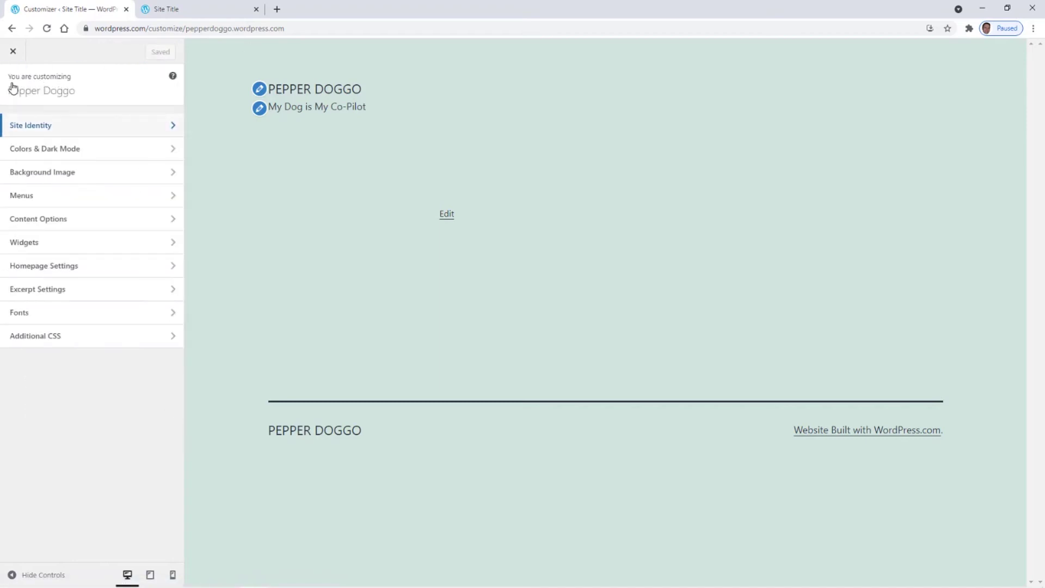
{"action": "left_click", "coordinate": [41, 150]}
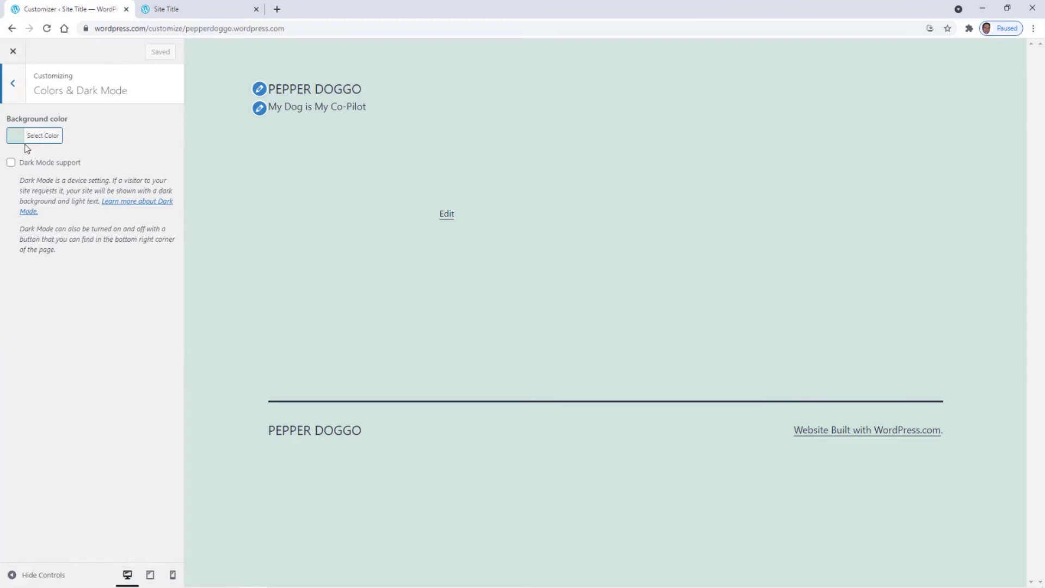
{"action": "left_click", "coordinate": [13, 136]}
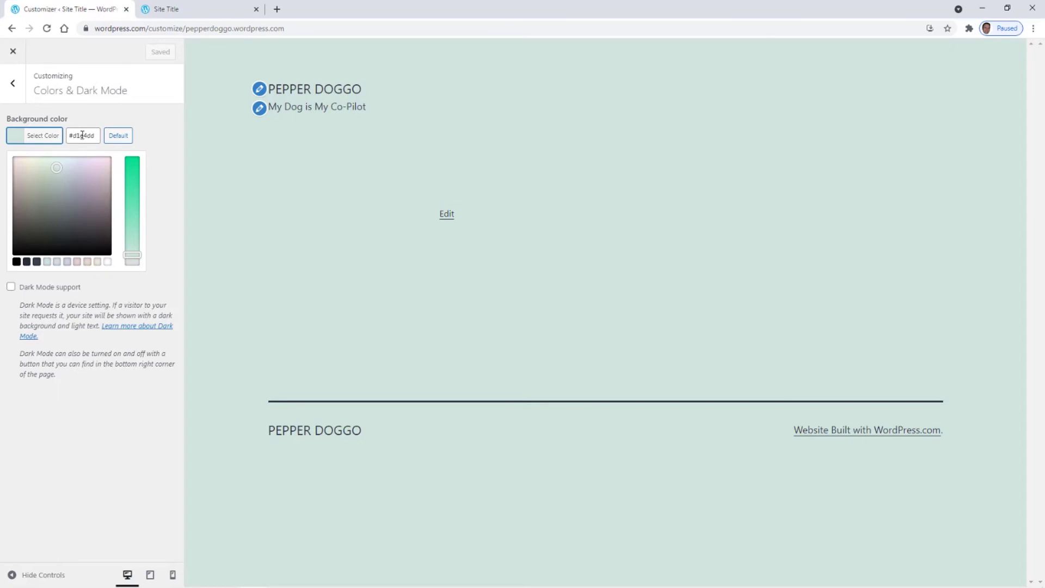
{"action": "left_click", "coordinate": [67, 262]}
{"action": "left_click", "coordinate": [76, 262]}
{"action": "left_click_drag", "start_coordinate": [132, 254], "coordinate": [132, 196]}
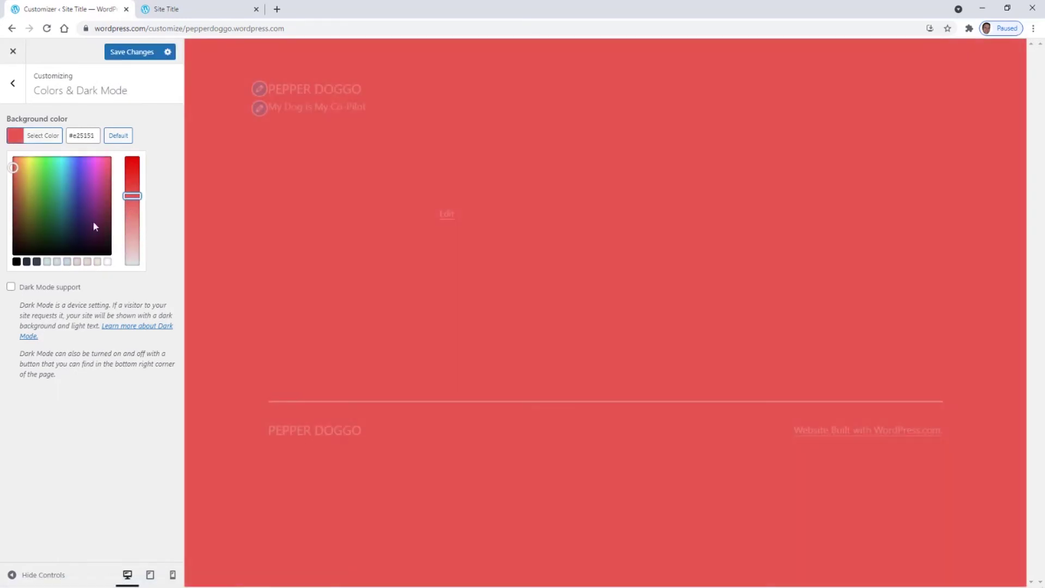
- Settle on a dark neutral gray background colour and save it
{"action": "left_click", "coordinate": [57, 262]}
{"action": "left_click", "coordinate": [77, 262]}
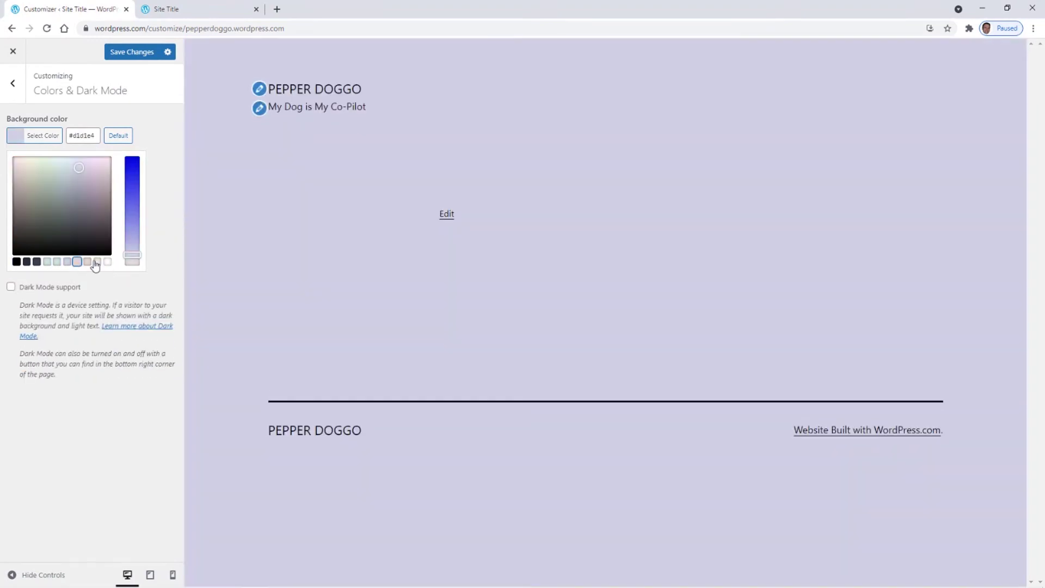
{"action": "left_click", "coordinate": [87, 262]}
{"action": "left_click", "coordinate": [87, 262]}
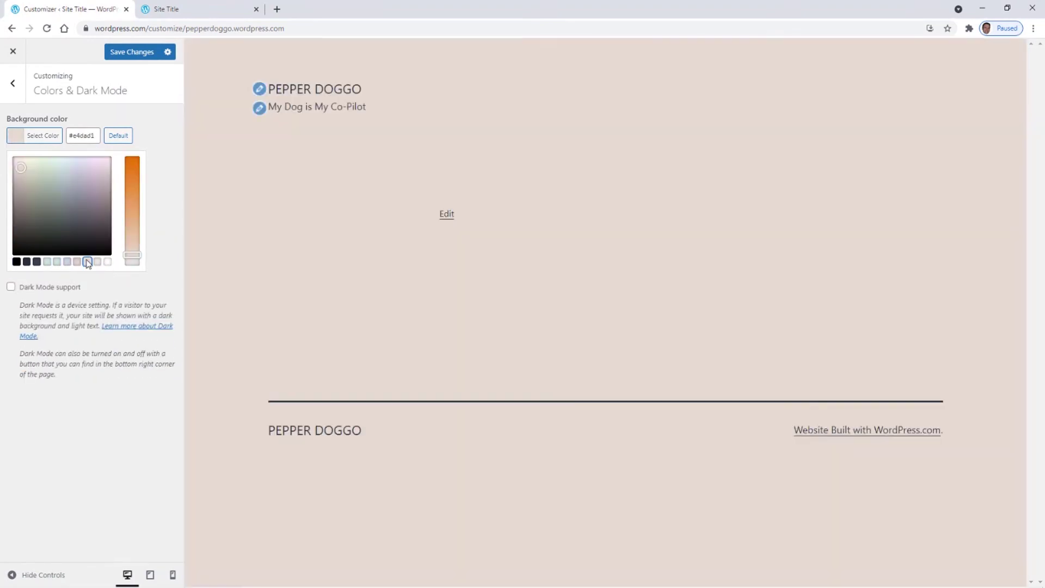
{"action": "left_click", "coordinate": [37, 262]}
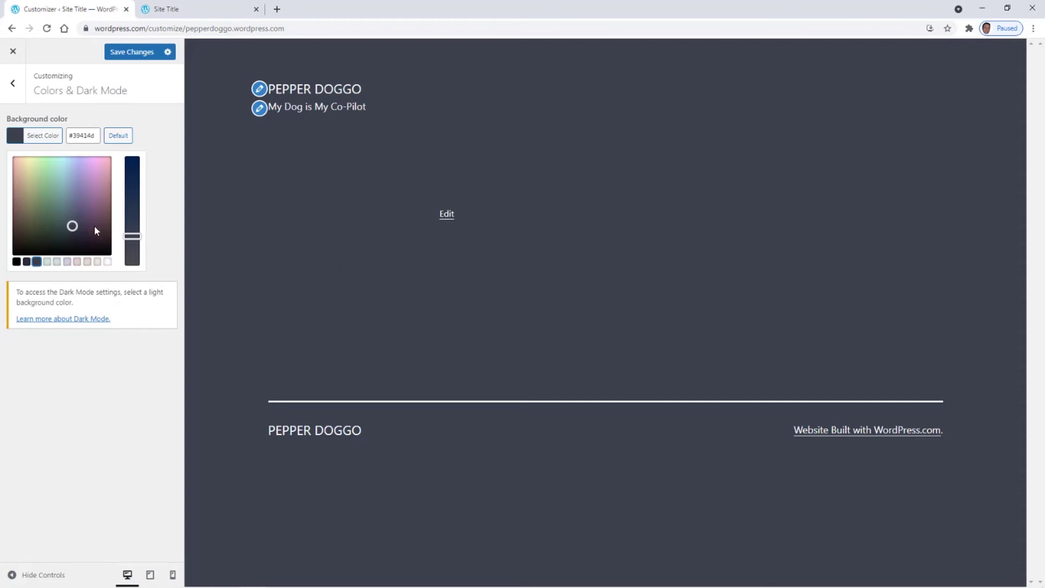
{"action": "left_click_drag", "start_coordinate": [132, 236], "coordinate": [134, 249]}
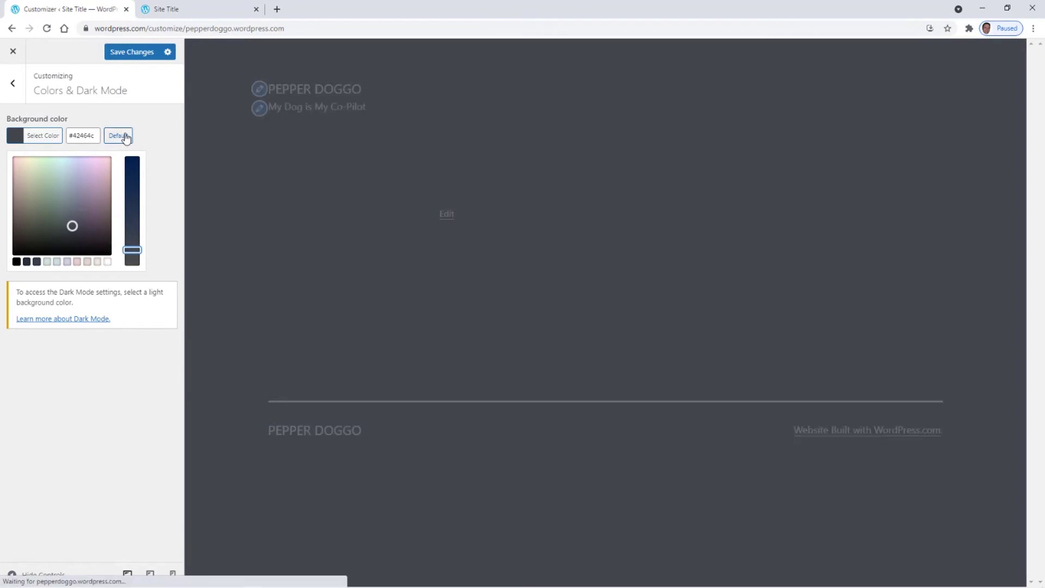
{"action": "left_click", "coordinate": [129, 53]}
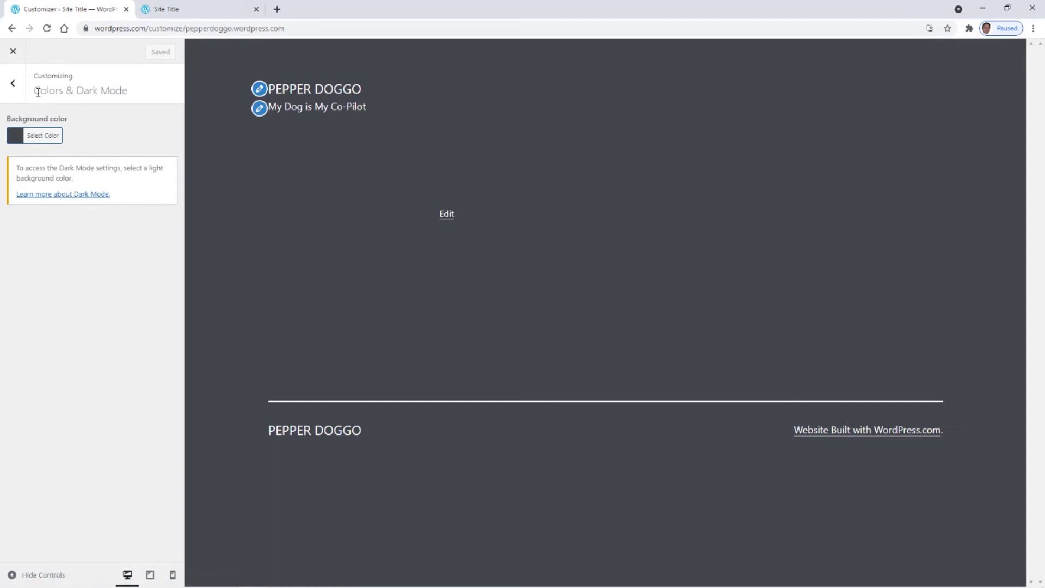
{"action": "left_click", "coordinate": [15, 88]}
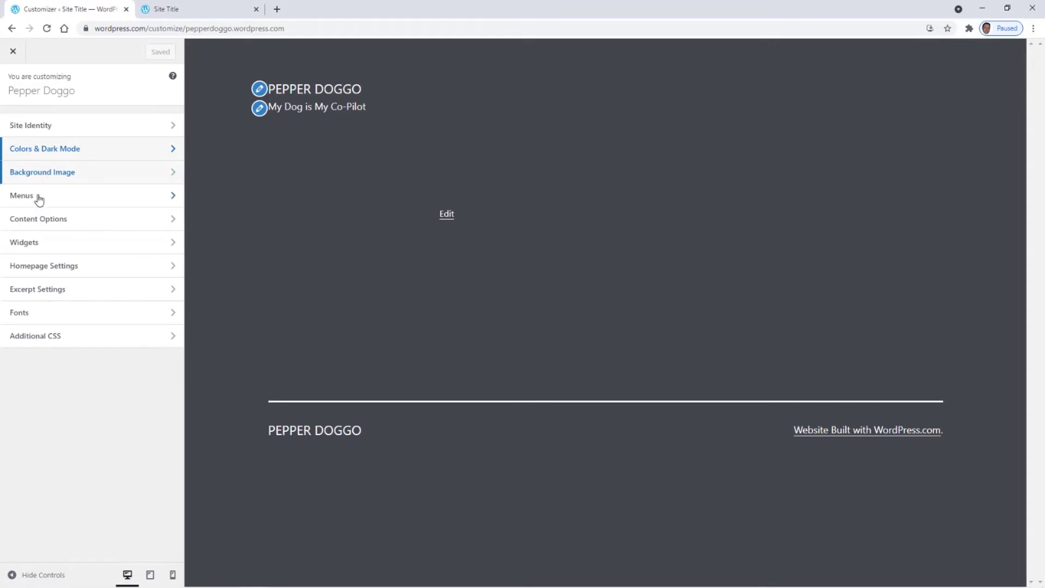
- Apply the mountain landscape image as background, then remove it to show plain dark gray
{"action": "left_click", "coordinate": [44, 175]}
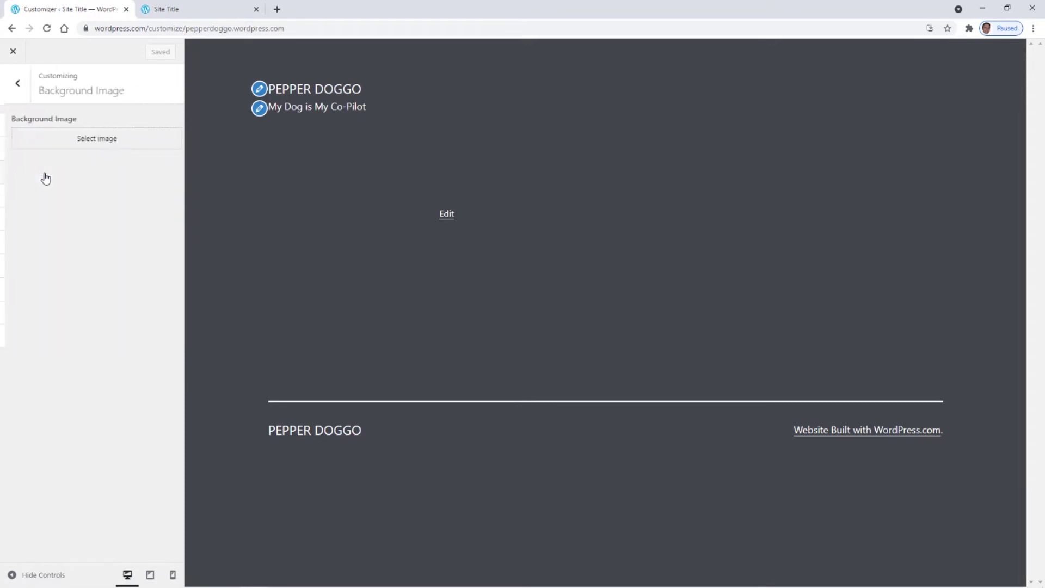
{"action": "left_click", "coordinate": [91, 141]}
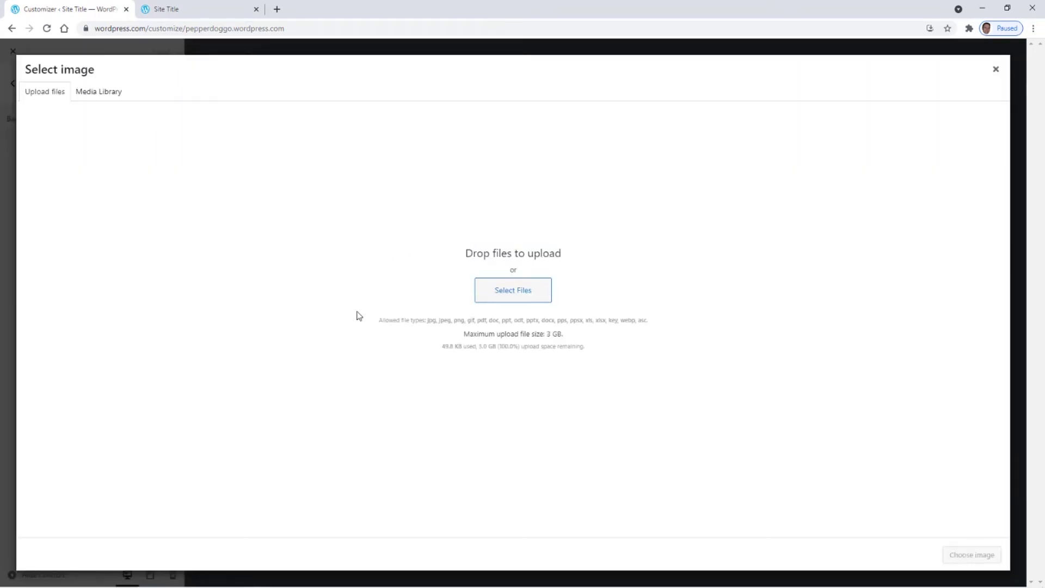
{"action": "left_click", "coordinate": [105, 101]}
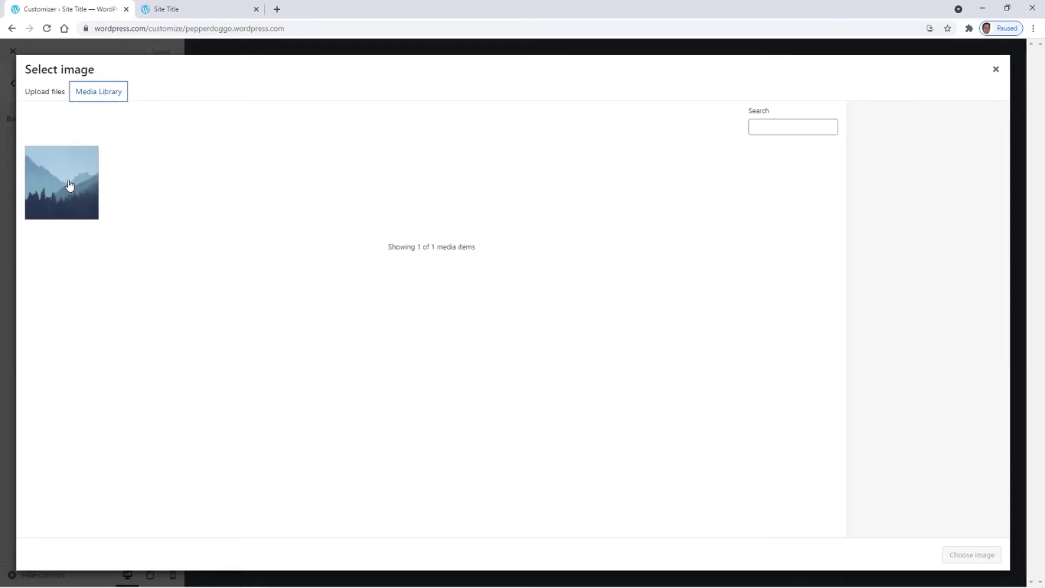
{"action": "left_click", "coordinate": [69, 188]}
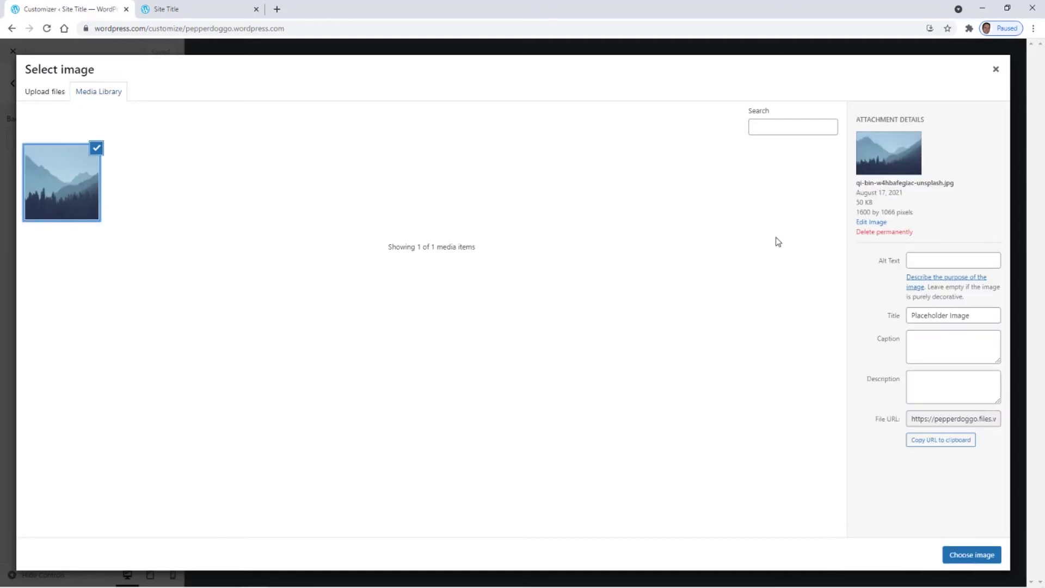
{"action": "left_click", "coordinate": [975, 560]}
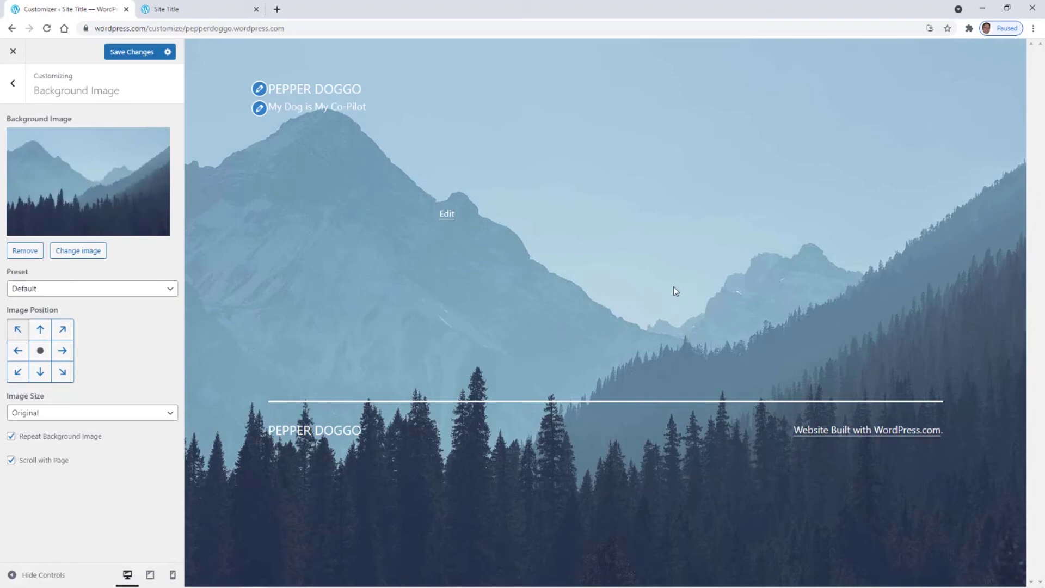
{"action": "left_click", "coordinate": [20, 251]}
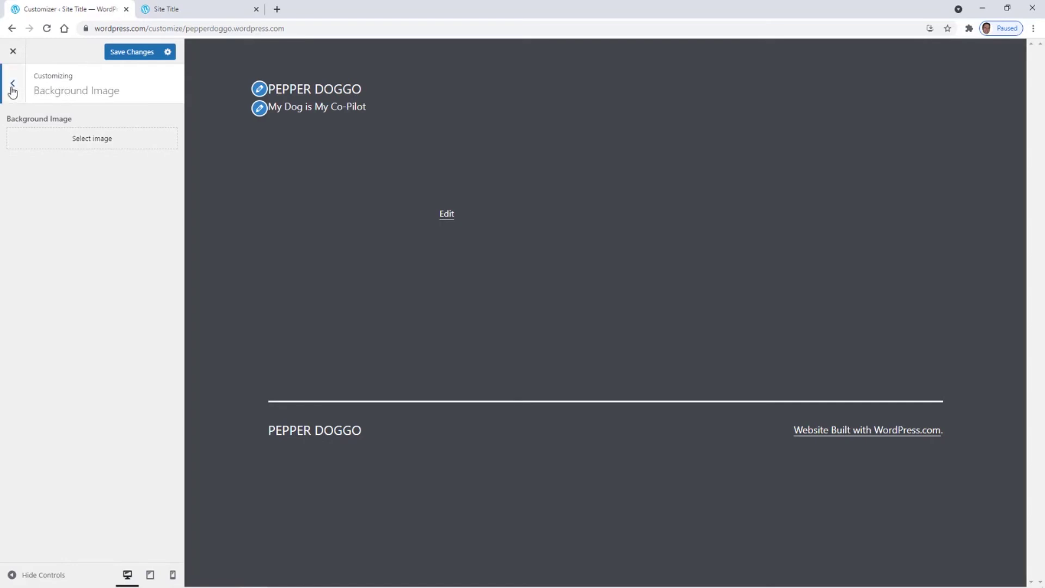
{"action": "left_click", "coordinate": [13, 87]}
- Review the menus and all menu locations, then open the Primary menu for editing
{"action": "left_click", "coordinate": [43, 197]}
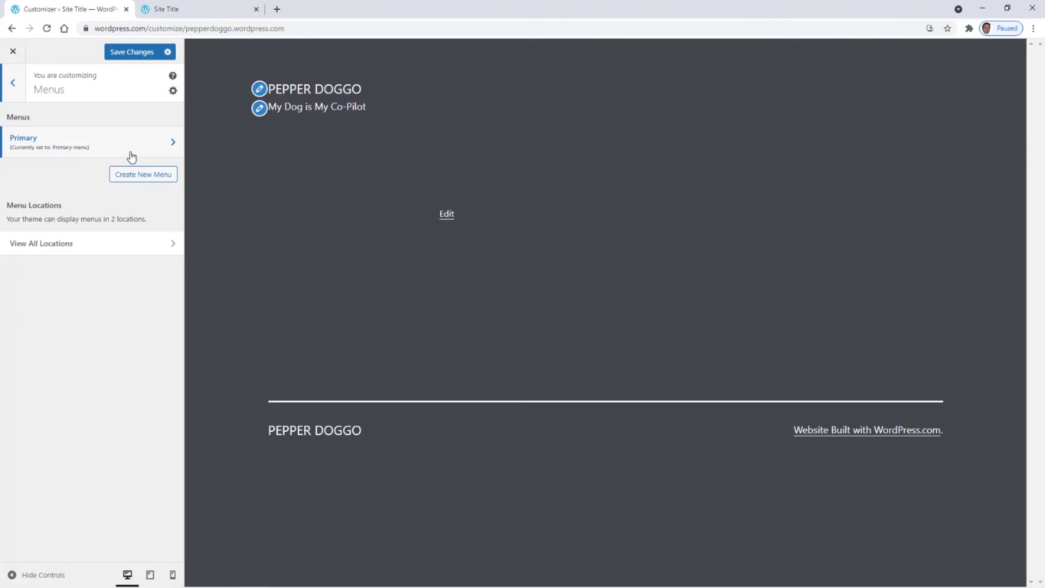
{"action": "left_click", "coordinate": [165, 144]}
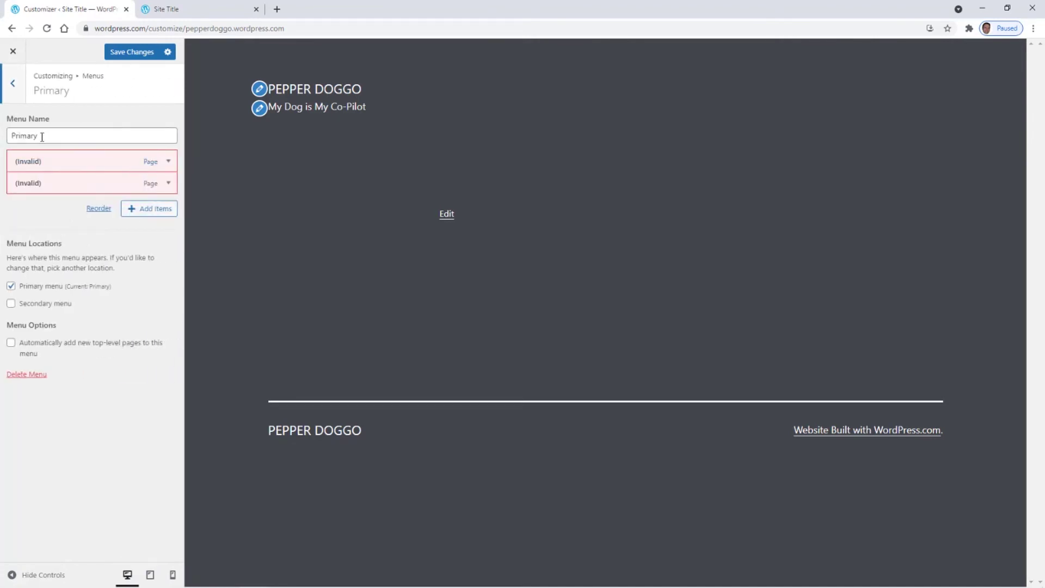
{"action": "left_click", "coordinate": [12, 83]}
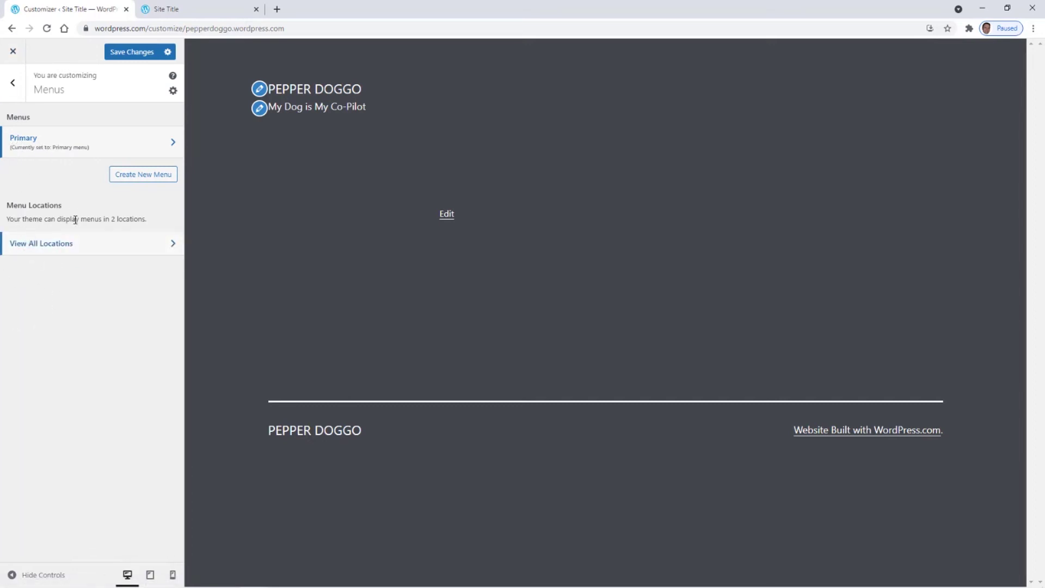
{"action": "left_click", "coordinate": [163, 246]}
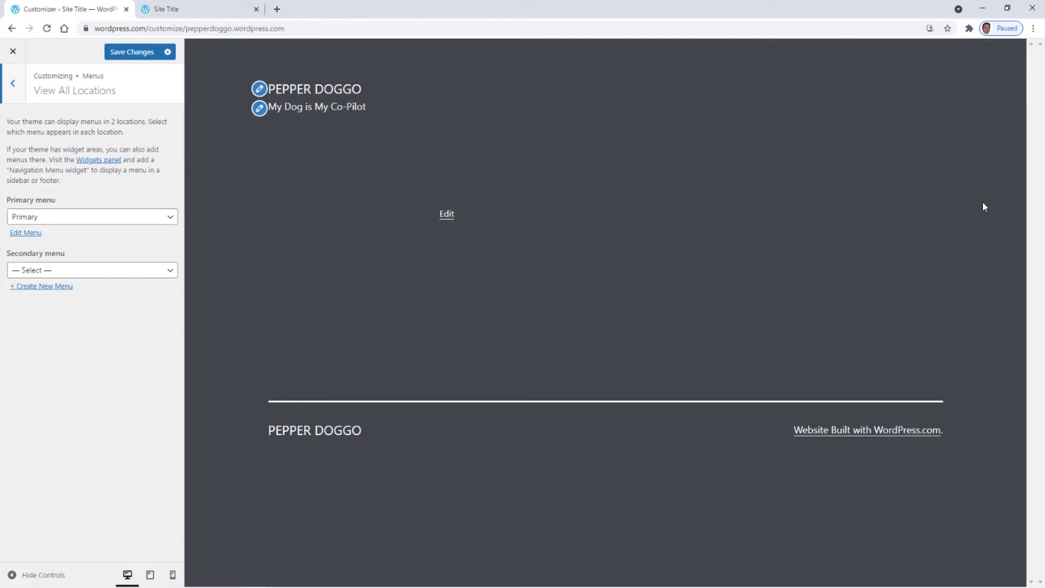
{"action": "left_click", "coordinate": [13, 83]}
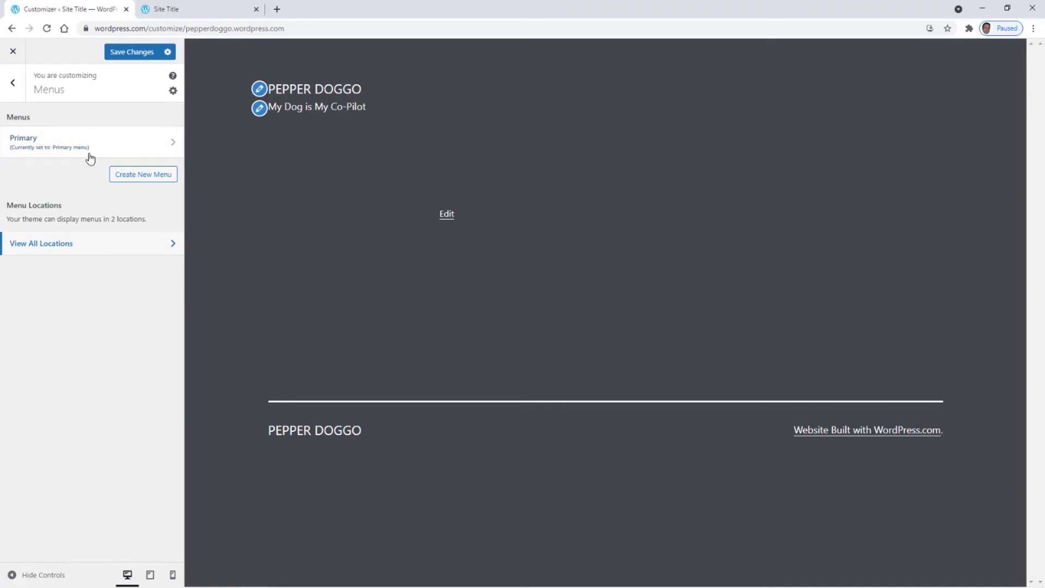
{"action": "left_click", "coordinate": [169, 145]}
{"action": "left_click", "coordinate": [13, 83]}
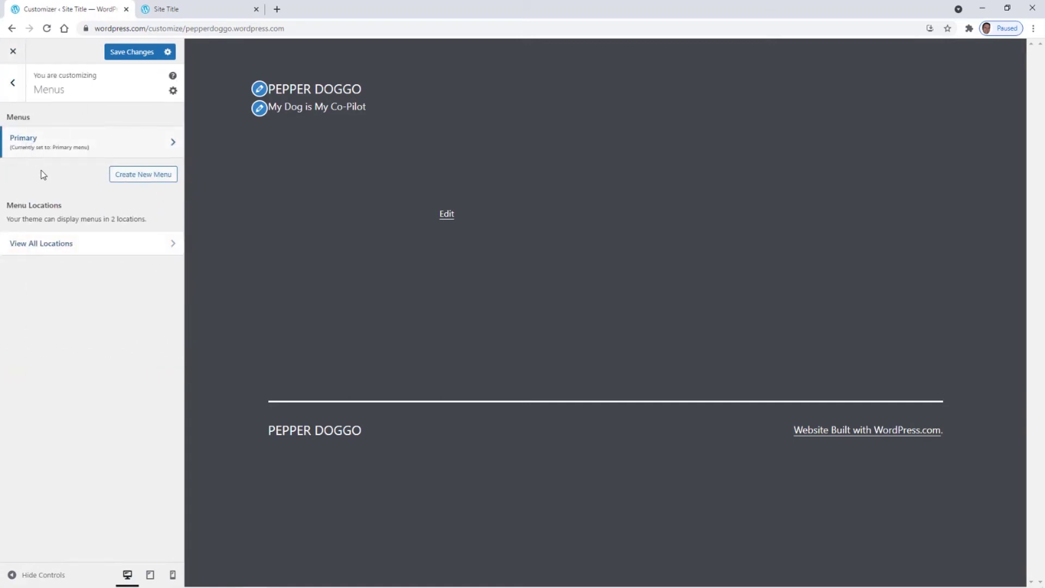
{"action": "left_click", "coordinate": [172, 146]}
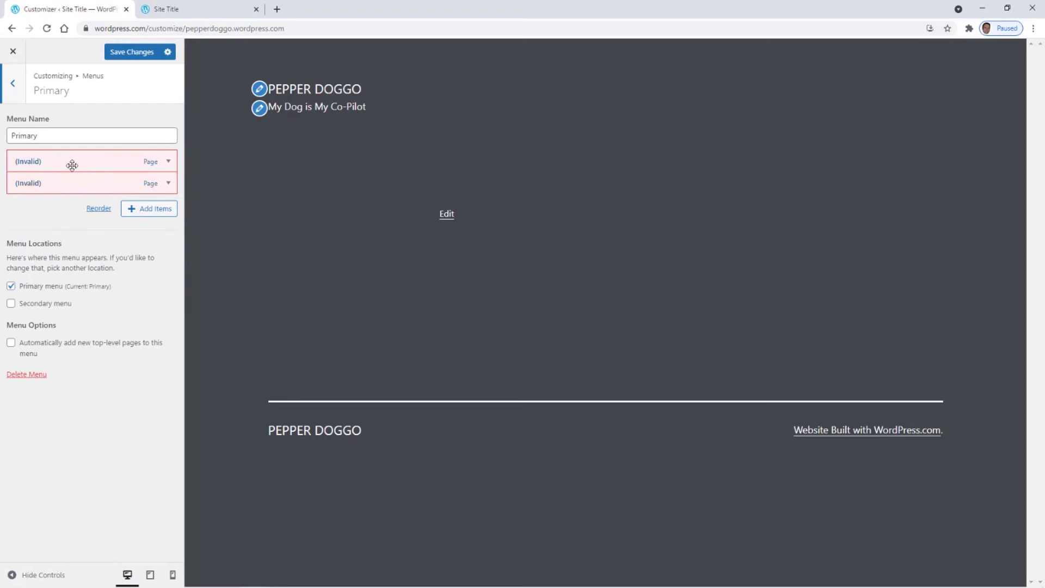
- Remove the two invalid Home and Blog entries from the Primary menu
{"action": "left_click", "coordinate": [168, 163]}
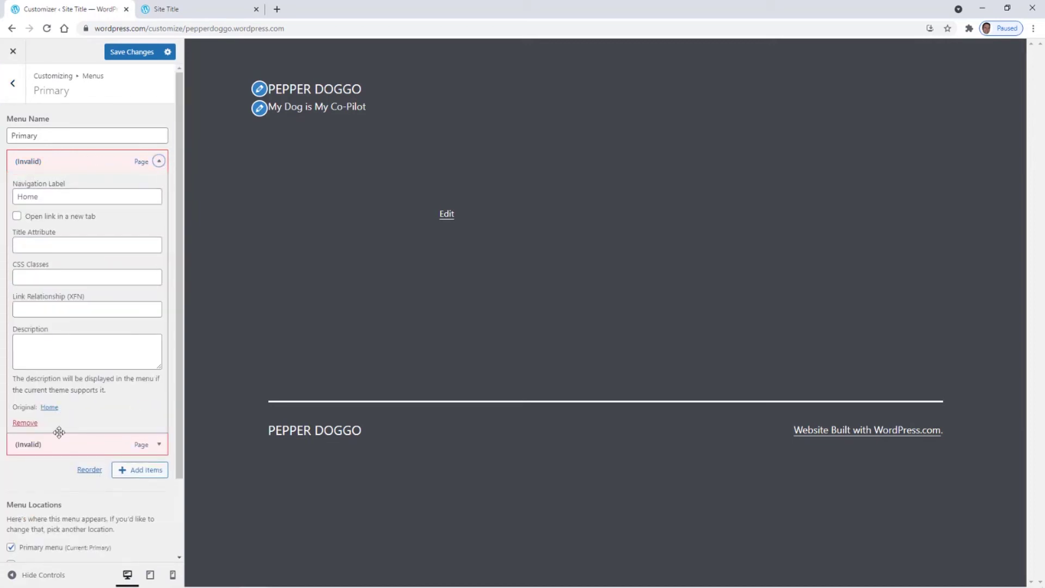
{"action": "left_click", "coordinate": [25, 424]}
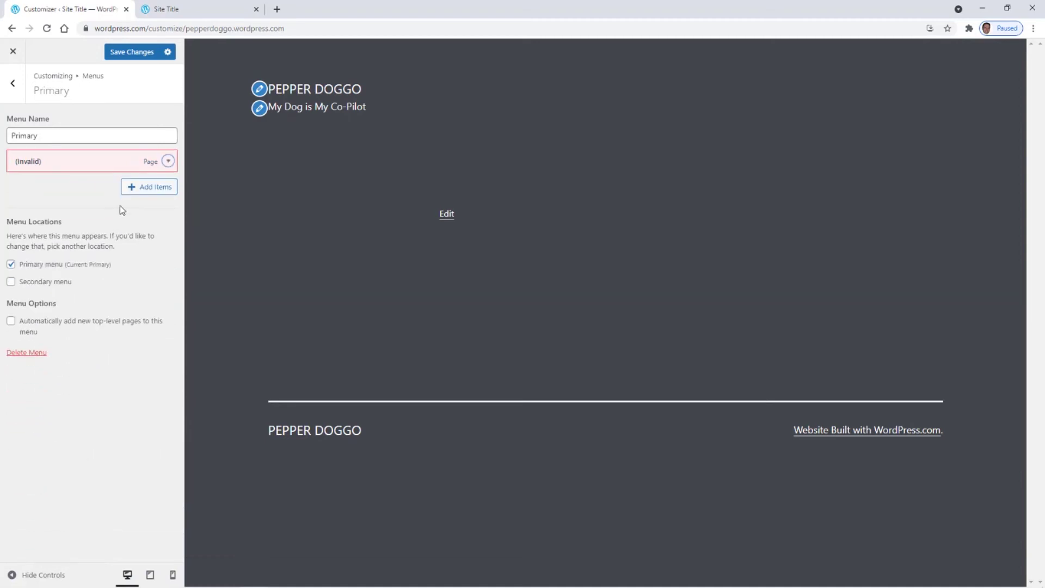
{"action": "left_click", "coordinate": [168, 163]}
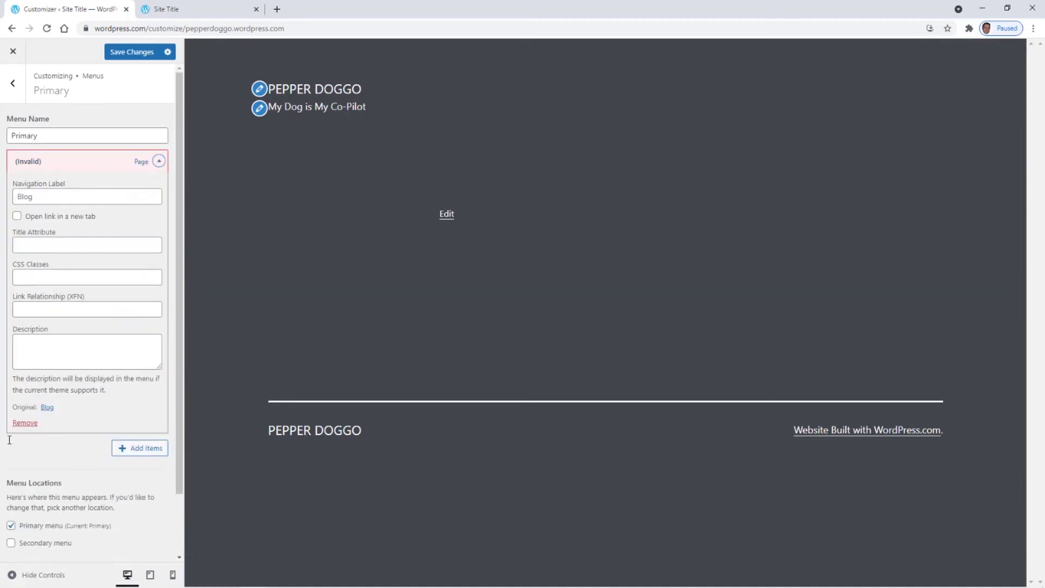
{"action": "left_click", "coordinate": [25, 423]}
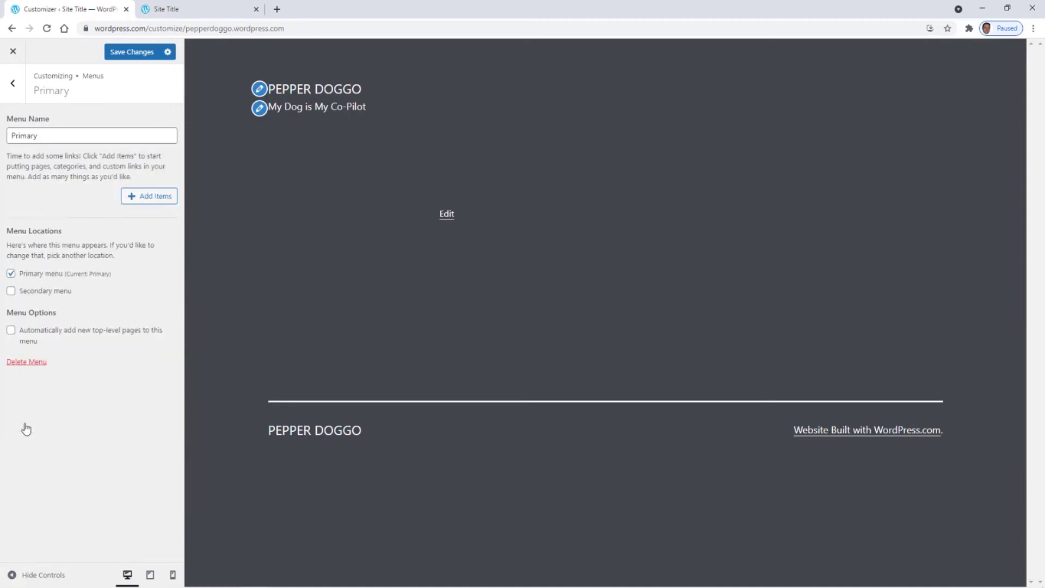
- Add the Welcome, Logo, Poster and Stories pages to the Primary menu
{"action": "left_click", "coordinate": [142, 202]}
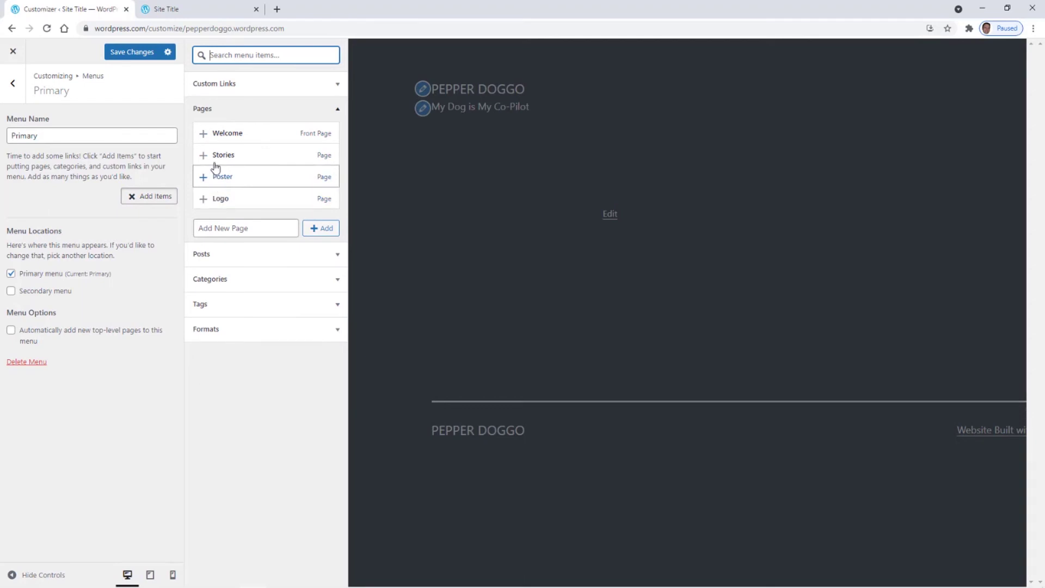
{"action": "left_click", "coordinate": [203, 135]}
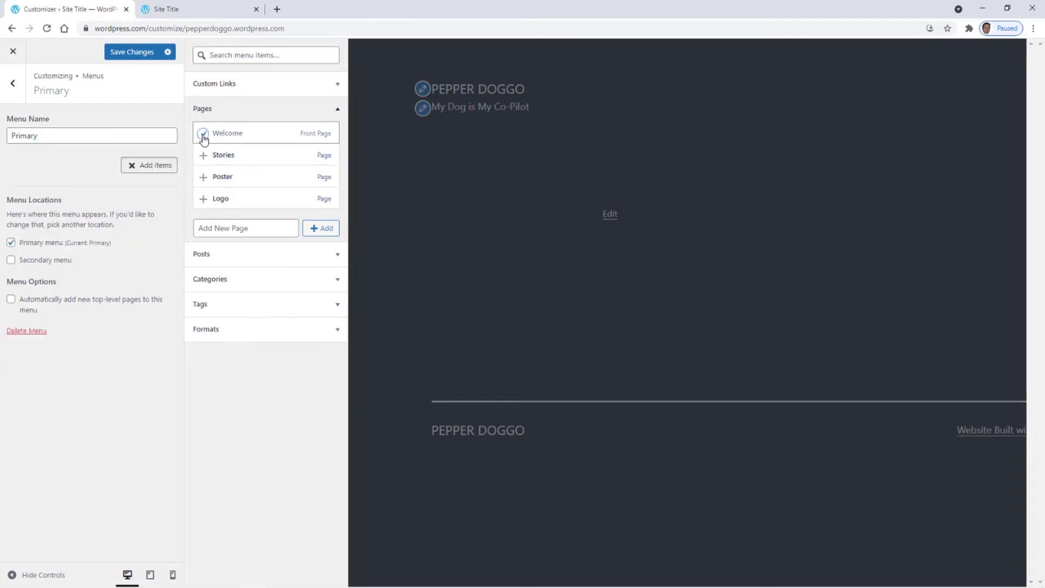
{"action": "left_click", "coordinate": [203, 199]}
{"action": "left_click", "coordinate": [204, 176]}
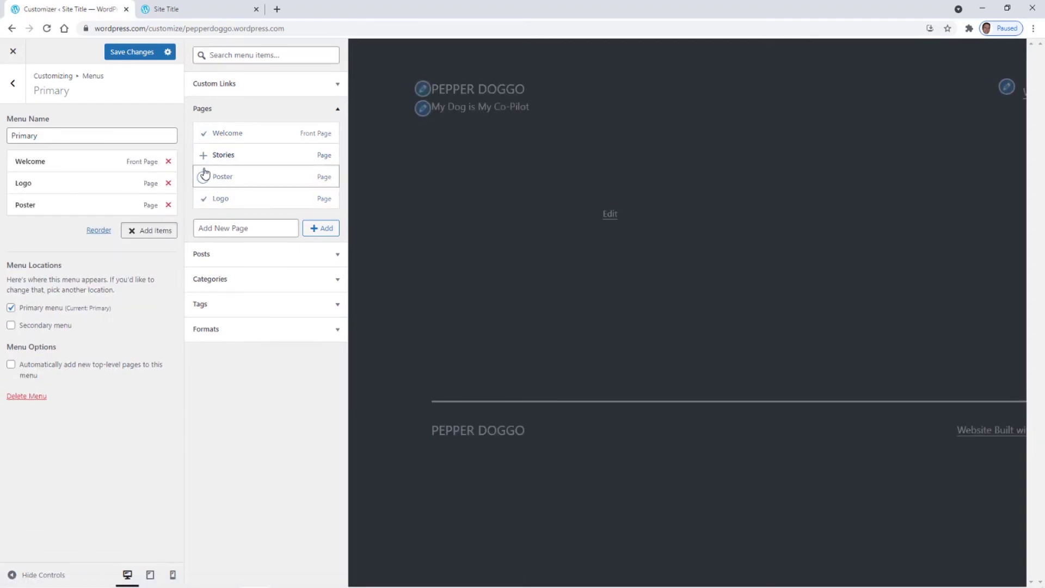
{"action": "left_click", "coordinate": [203, 155]}
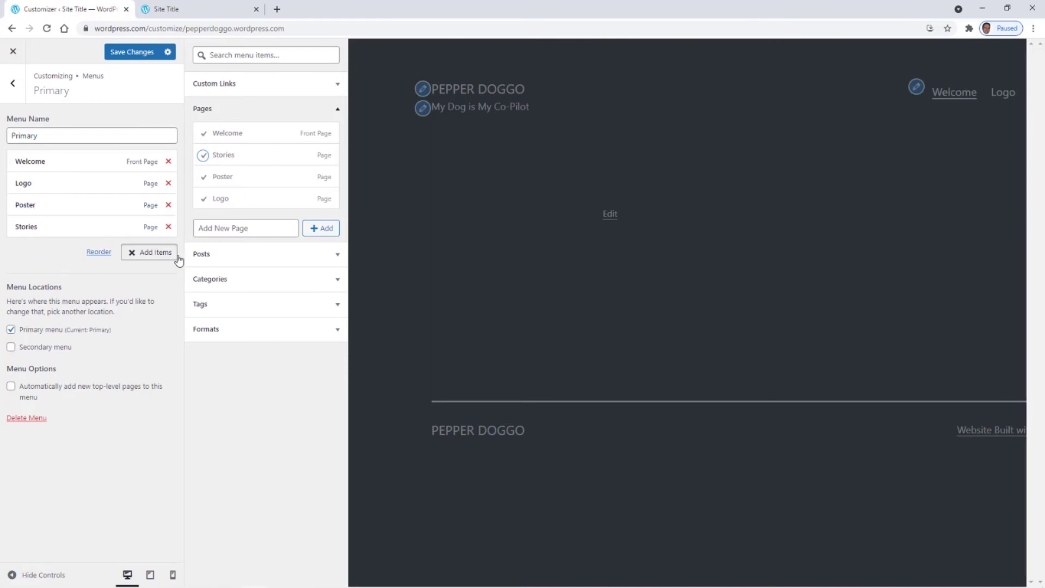
{"action": "left_click", "coordinate": [98, 252]}
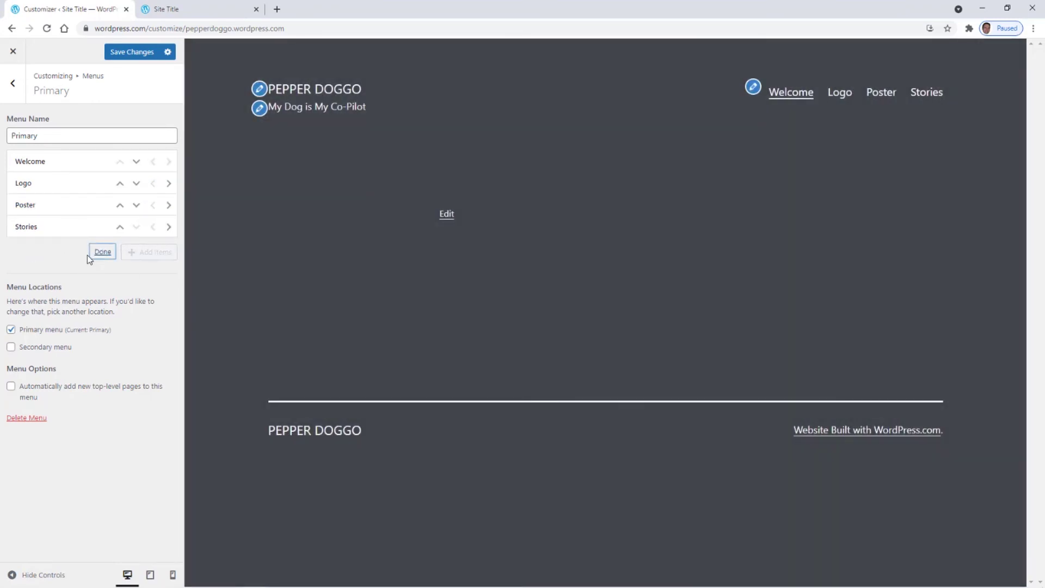
- Move Poster below Stories at top level, giving the order Welcome, Logo, Stories, Poster
{"action": "left_click", "coordinate": [101, 253]}
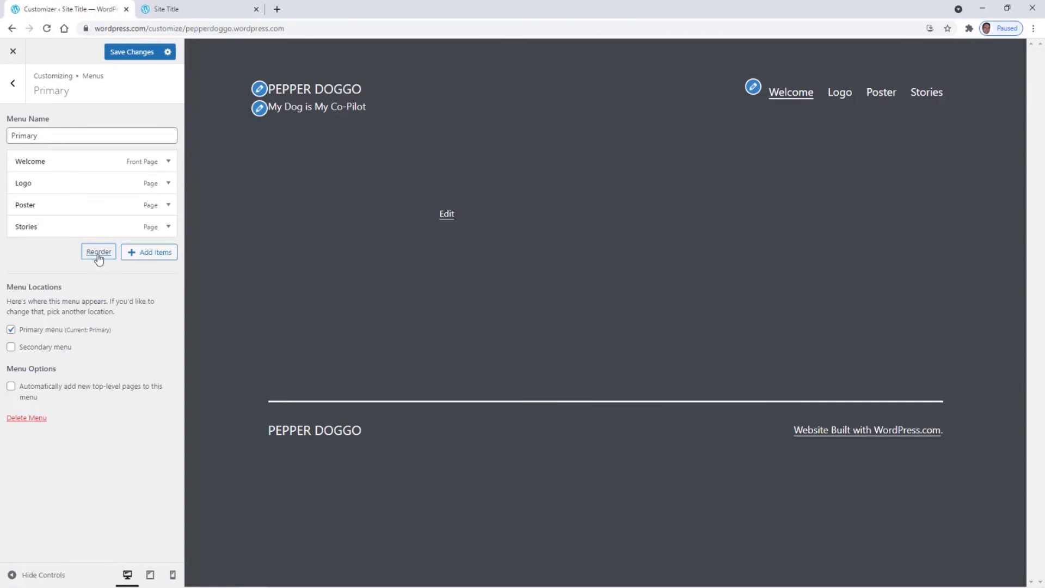
{"action": "left_click", "coordinate": [99, 252]}
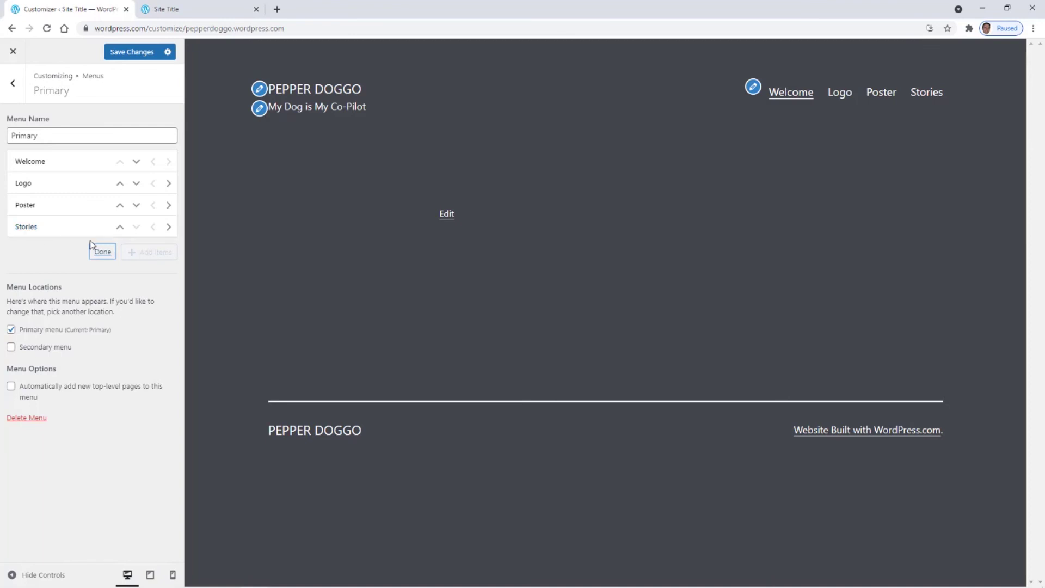
{"action": "left_click", "coordinate": [100, 252]}
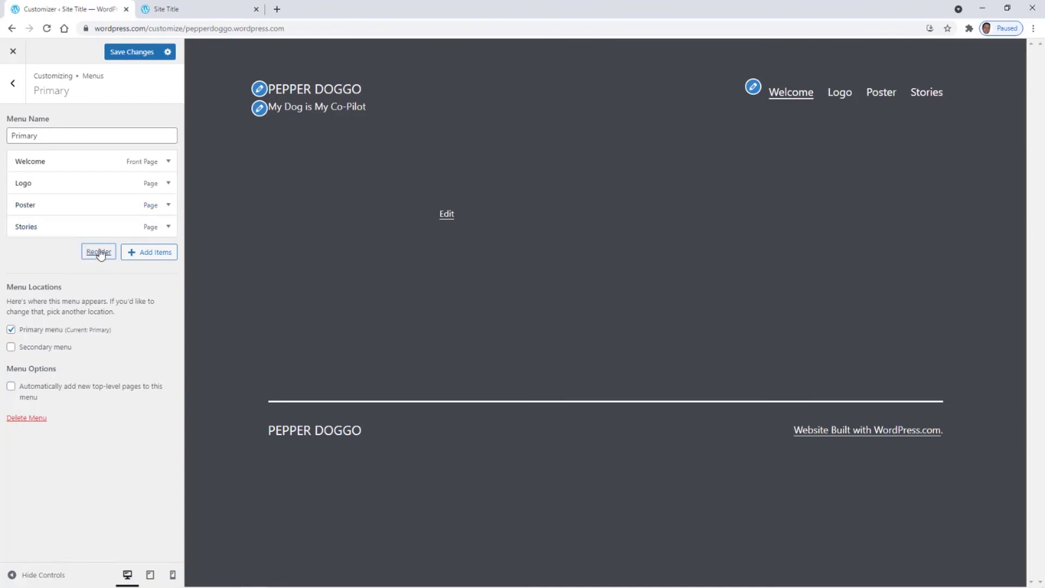
{"action": "left_click", "coordinate": [99, 252]}
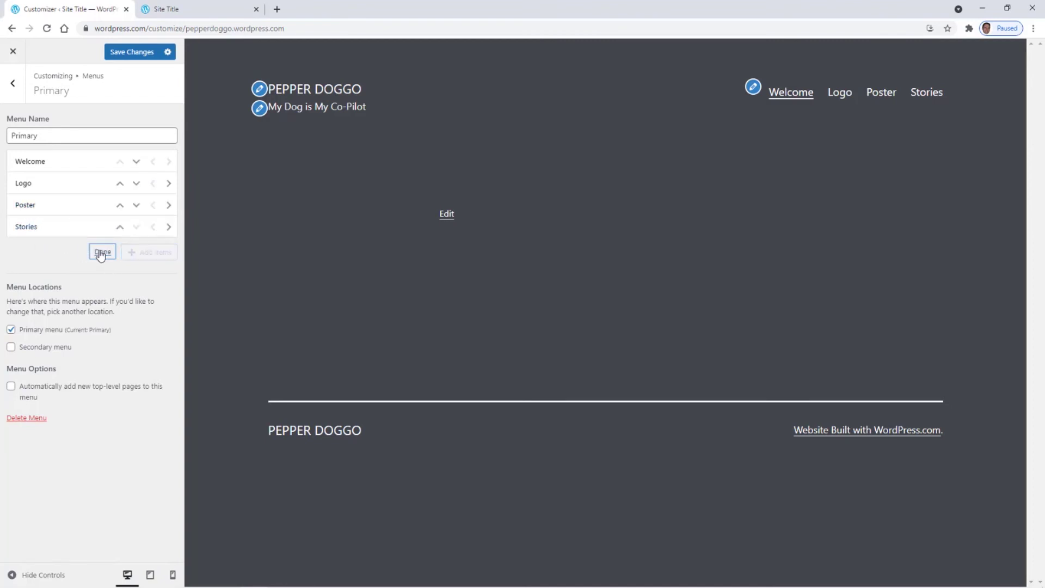
{"action": "left_click", "coordinate": [136, 205]}
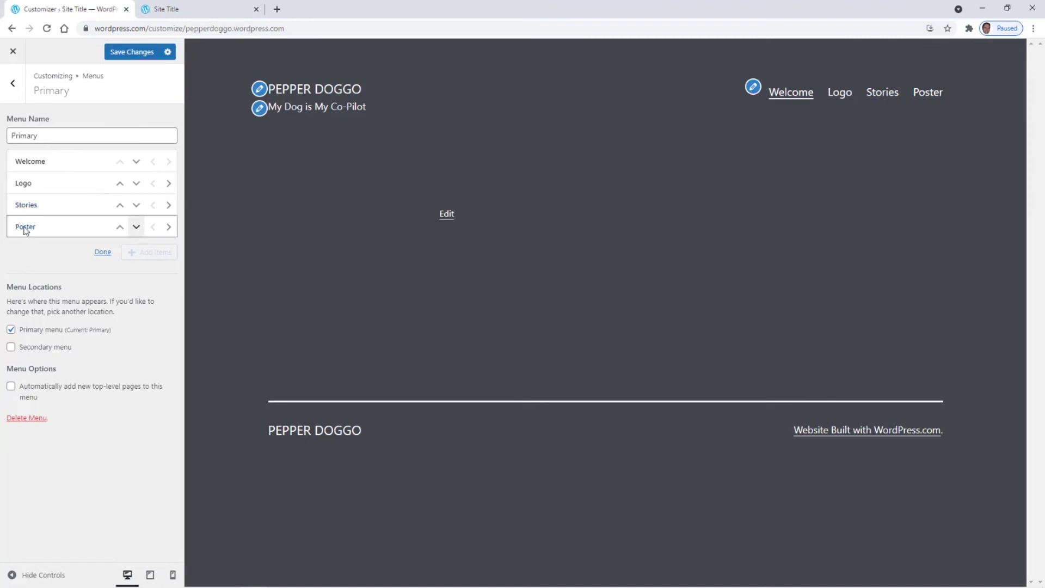
{"action": "left_click", "coordinate": [169, 227]}
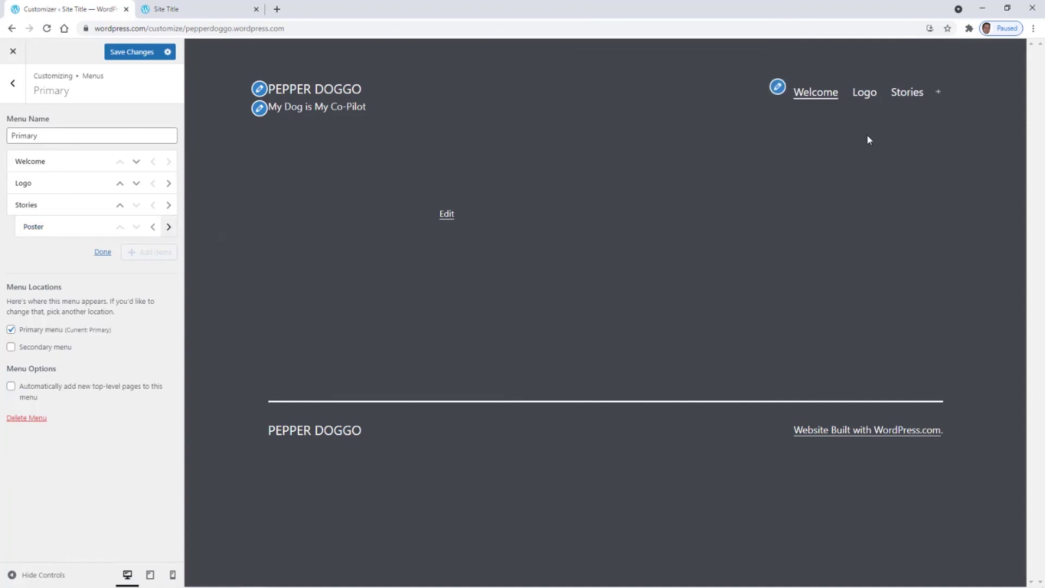
{"action": "left_click", "coordinate": [913, 97]}
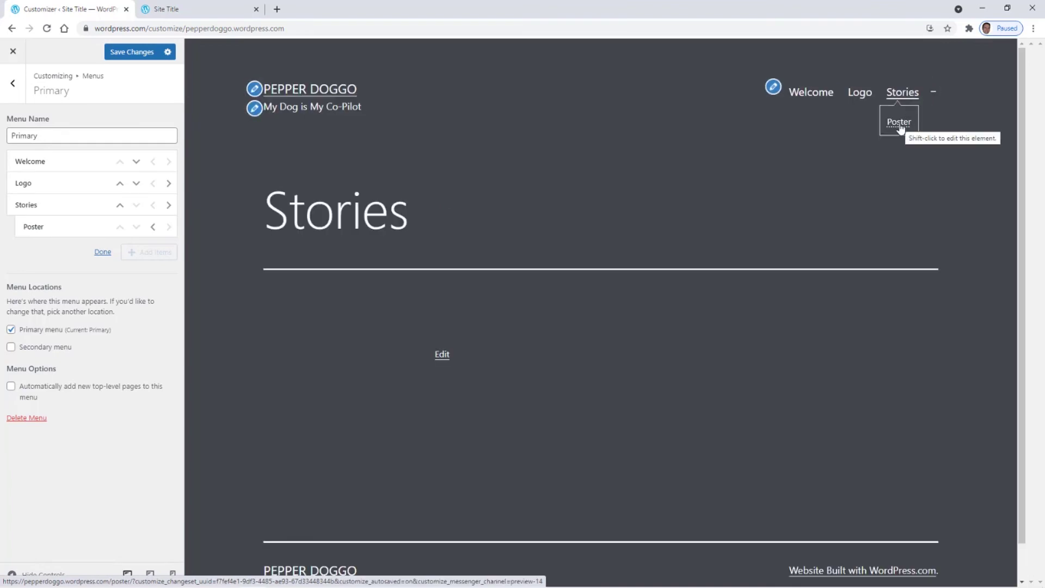
{"action": "left_click", "coordinate": [154, 228]}
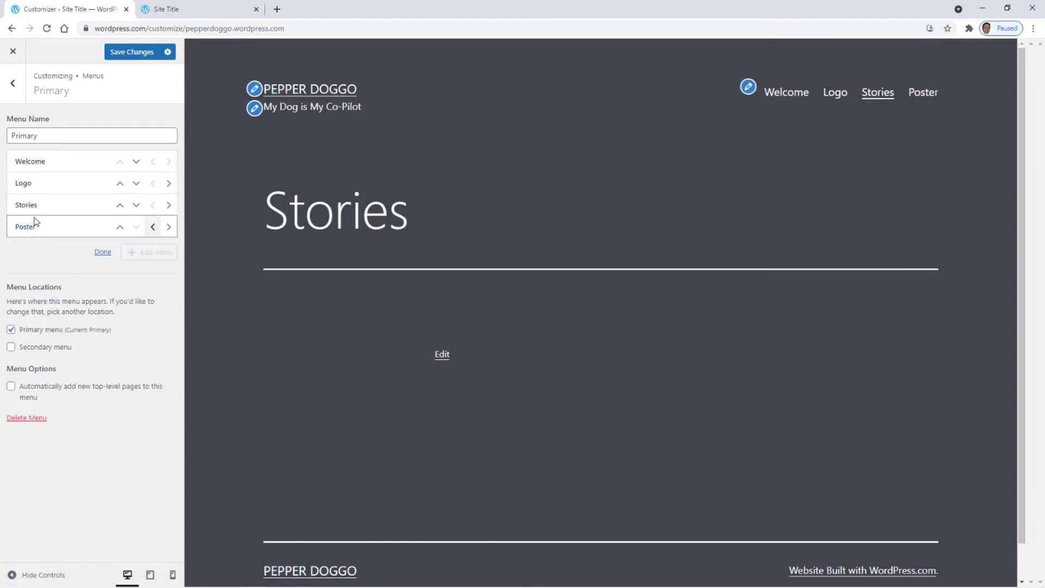
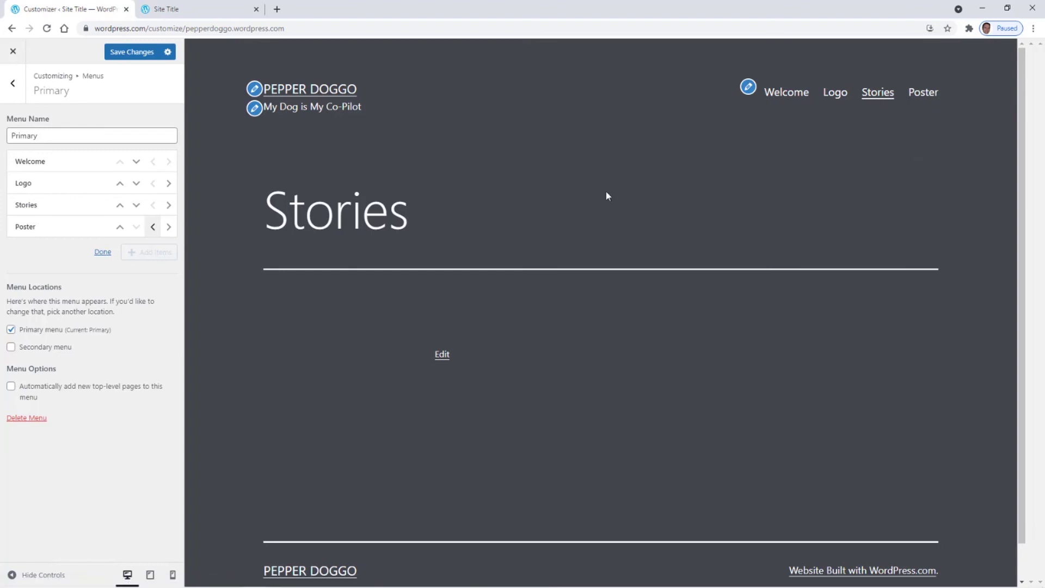
- Nest Poster and Logo under Stories, then check the Stories submenu in the site preview
{"action": "left_click", "coordinate": [170, 230]}
{"action": "left_click", "coordinate": [137, 184]}
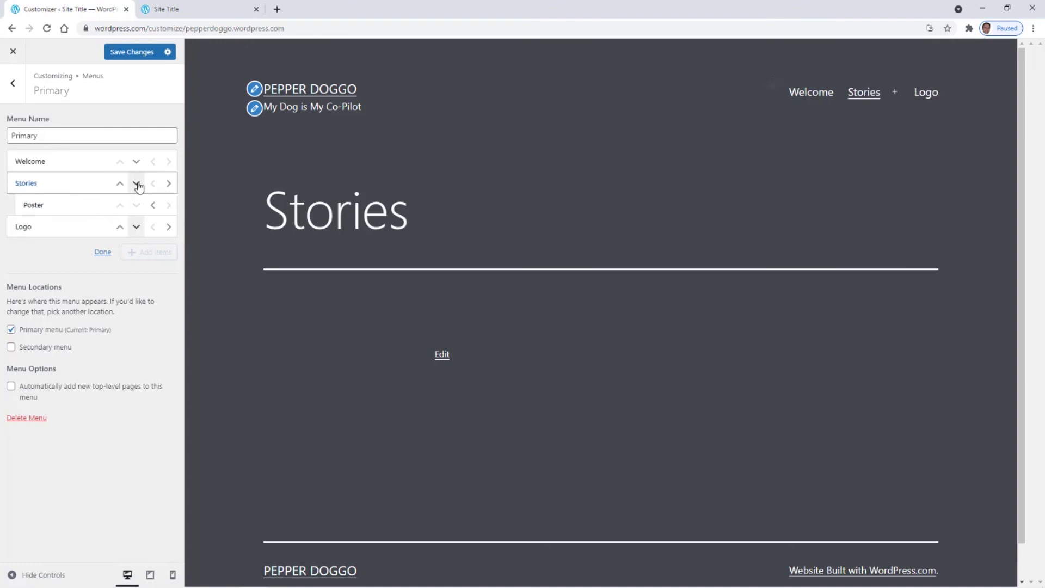
{"action": "left_click", "coordinate": [169, 229]}
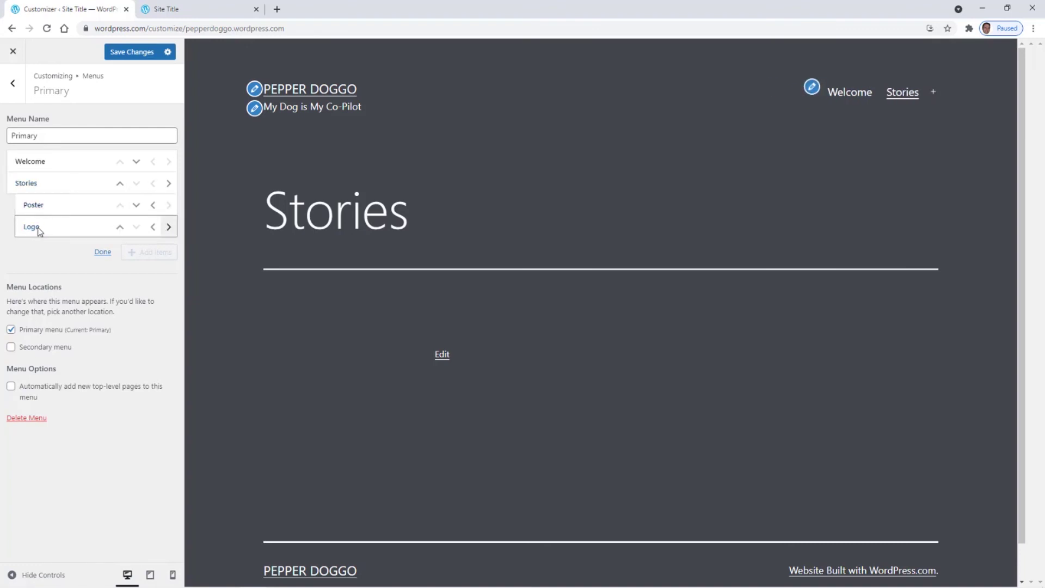
{"action": "left_click", "coordinate": [906, 95]}
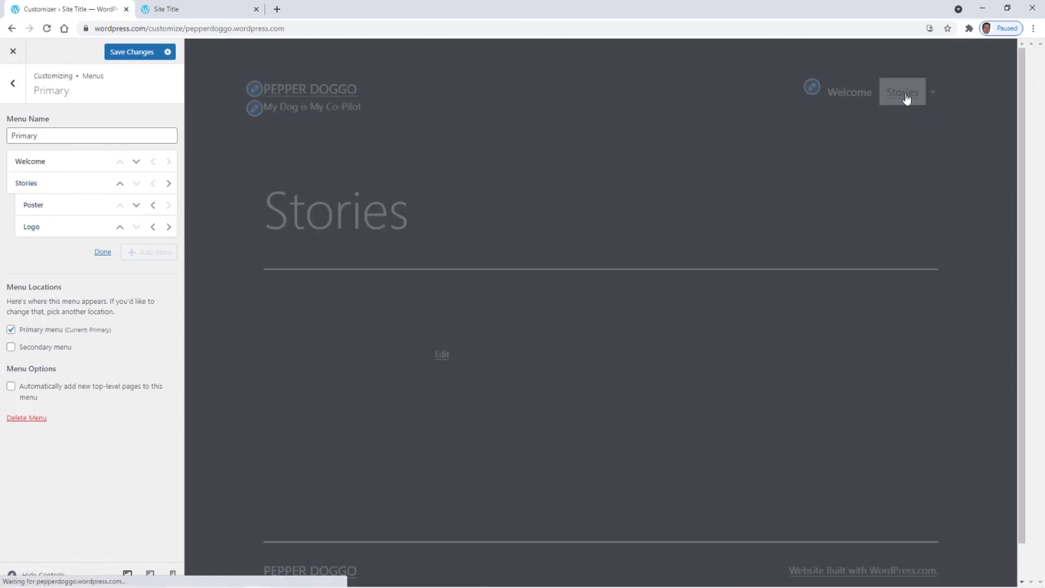
{"action": "mouse_move", "coordinate": [906, 99]}
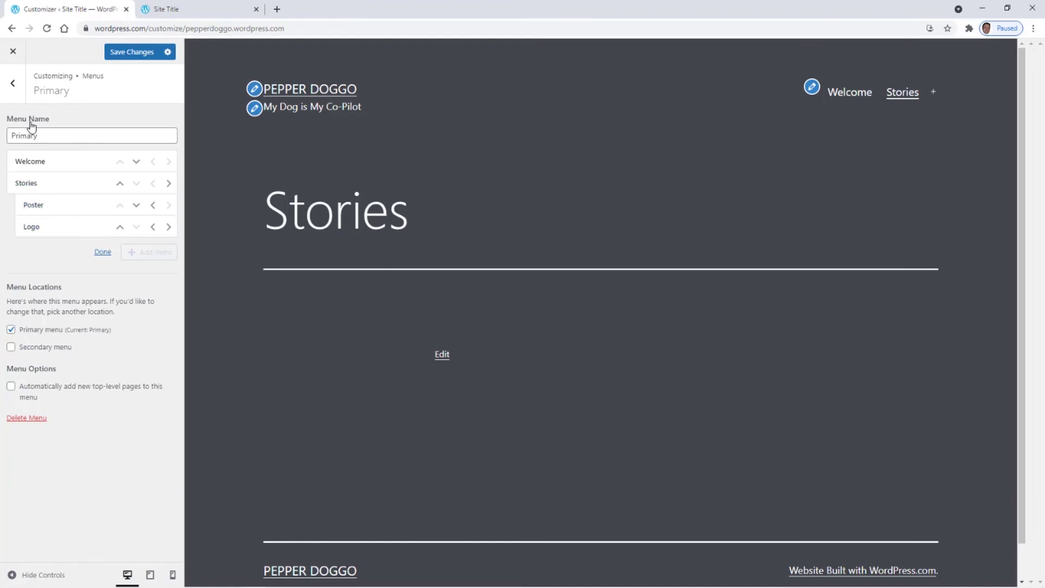
- Return Poster to the top level and reorder the menu to Welcome, Logo, Poster, Stories
{"action": "left_click", "coordinate": [153, 205]}
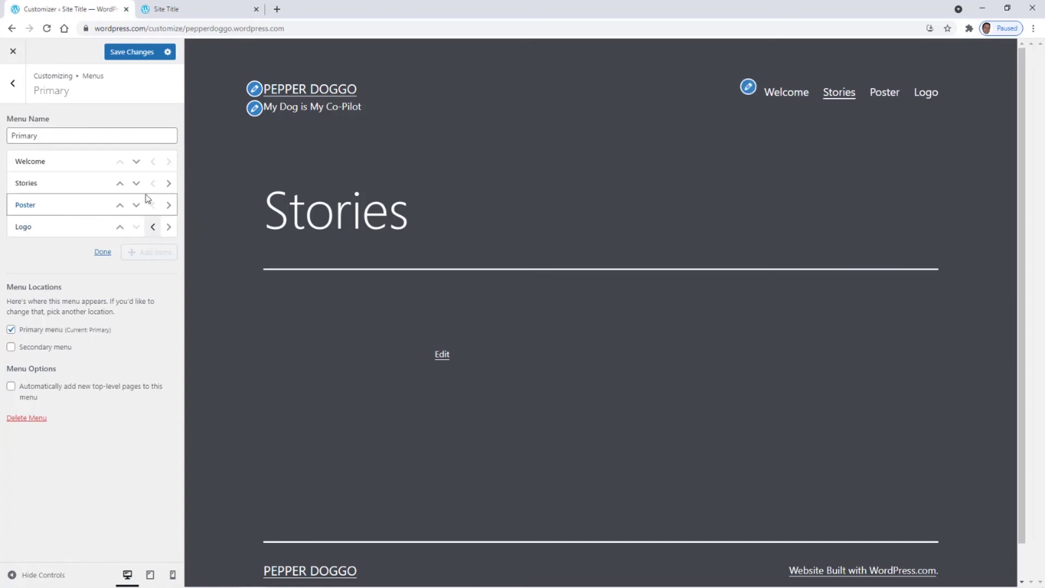
{"action": "left_click", "coordinate": [120, 227]}
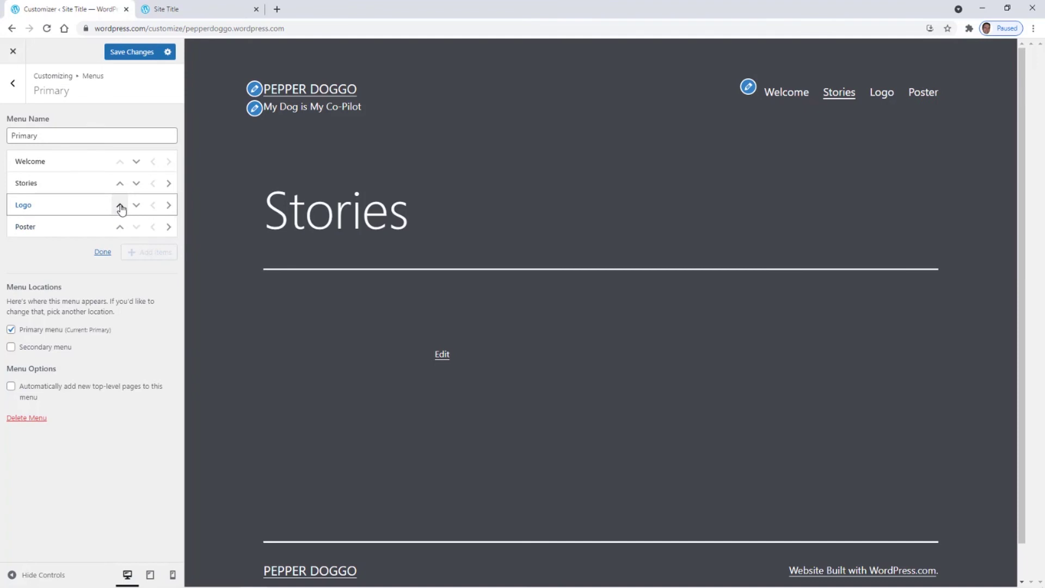
{"action": "left_click", "coordinate": [120, 206]}
{"action": "left_click", "coordinate": [119, 228]}
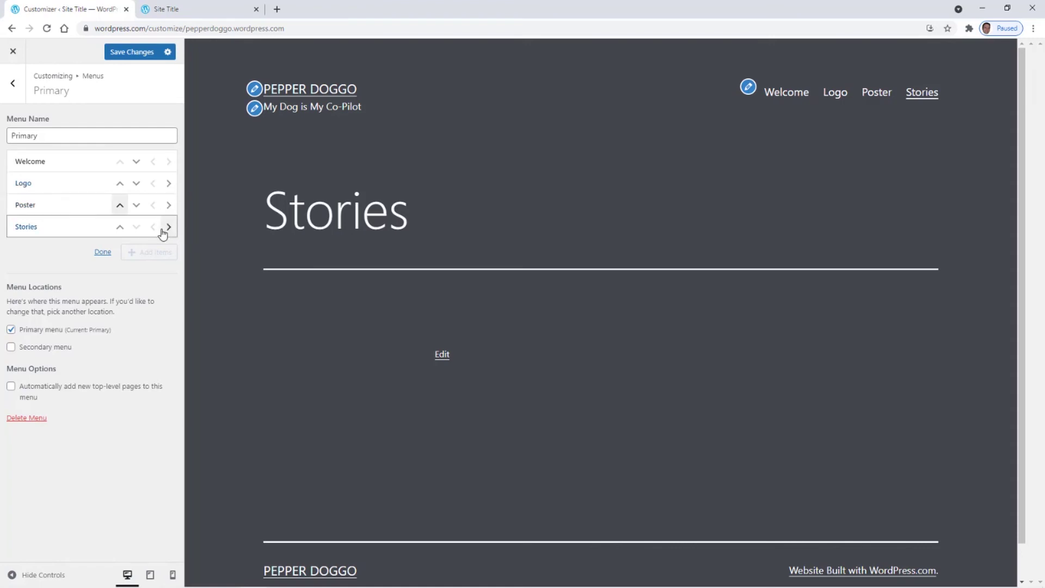
- Save the reordered Primary menu, go back to the main Customizer sections, and open Content Options
{"action": "left_click", "coordinate": [103, 254]}
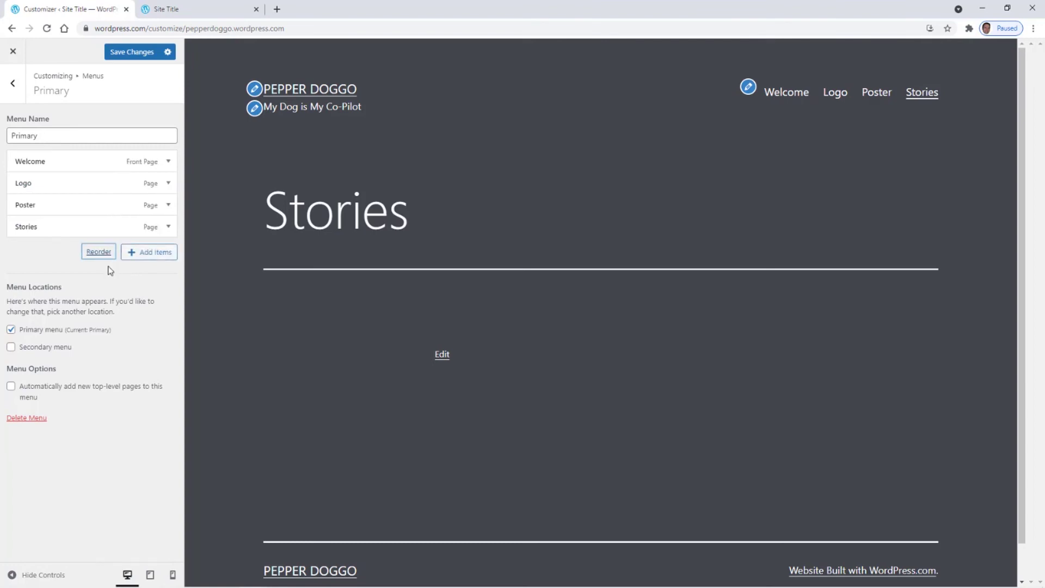
{"action": "left_click", "coordinate": [127, 53]}
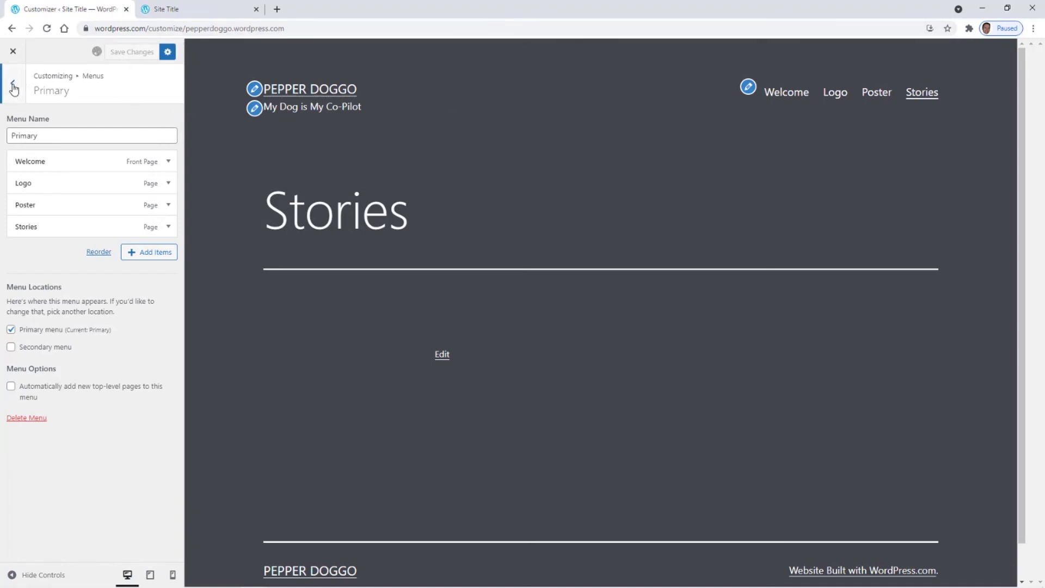
{"action": "left_click", "coordinate": [13, 87]}
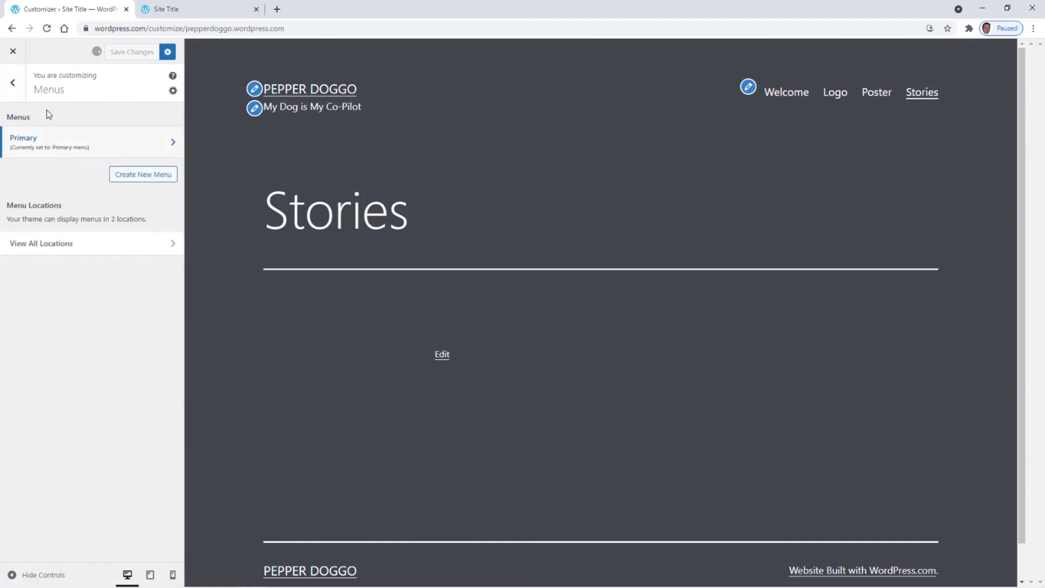
{"action": "left_click", "coordinate": [12, 85]}
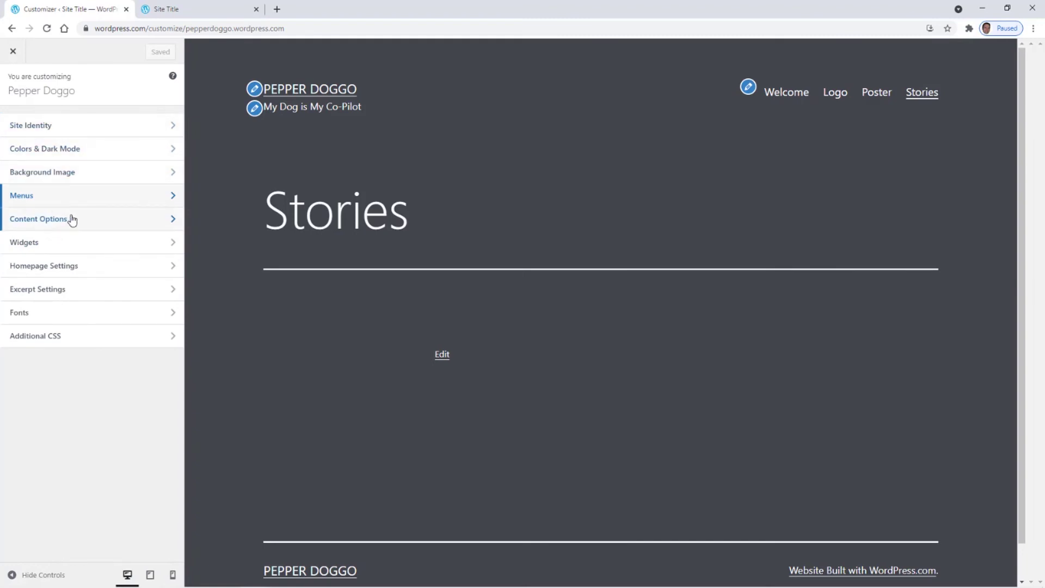
{"action": "left_click", "coordinate": [27, 221]}
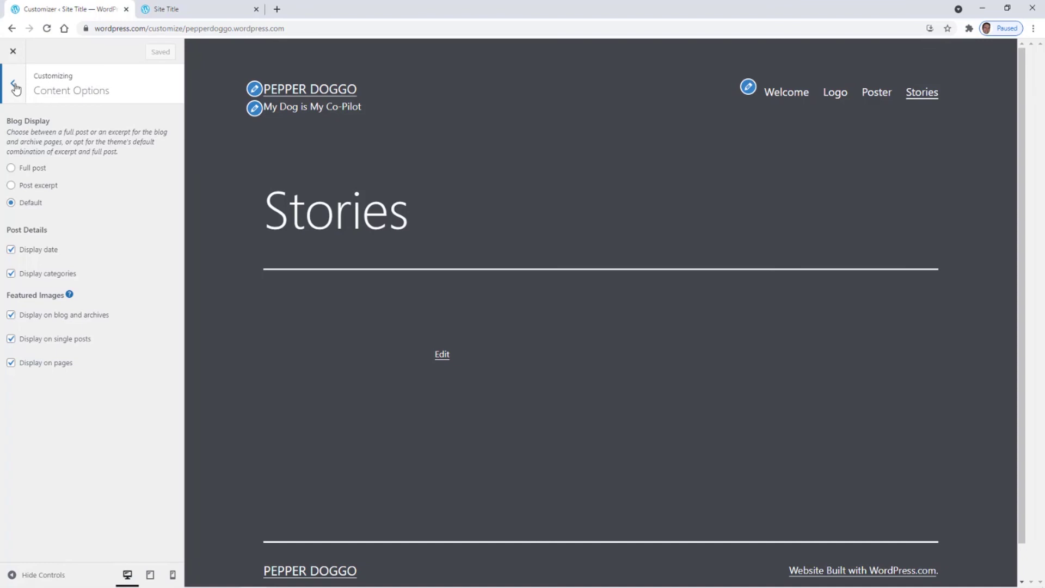
- Leave Content Options unchanged and go back to the main Customizer sections
{"action": "left_click", "coordinate": [15, 86]}
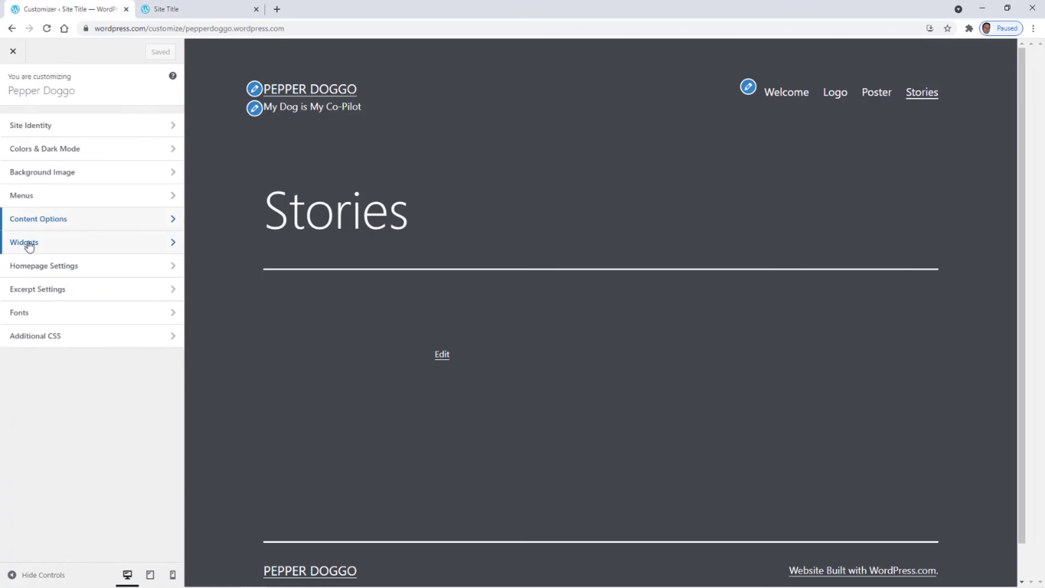
- Open the Widgets footer area, dismiss the block widgets intro, and bring up the block inserter
{"action": "left_click", "coordinate": [29, 245]}
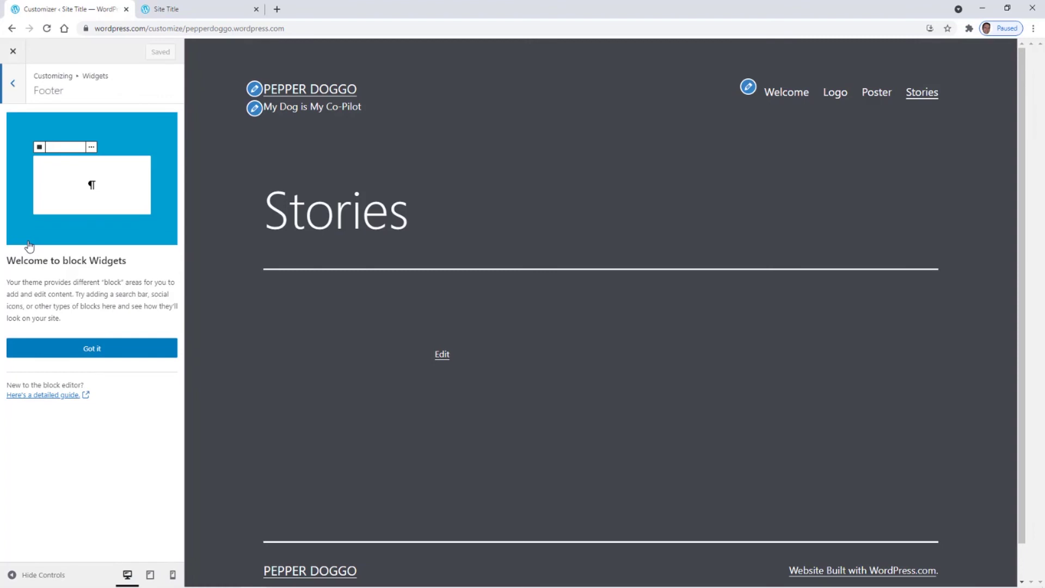
{"action": "left_click", "coordinate": [91, 352]}
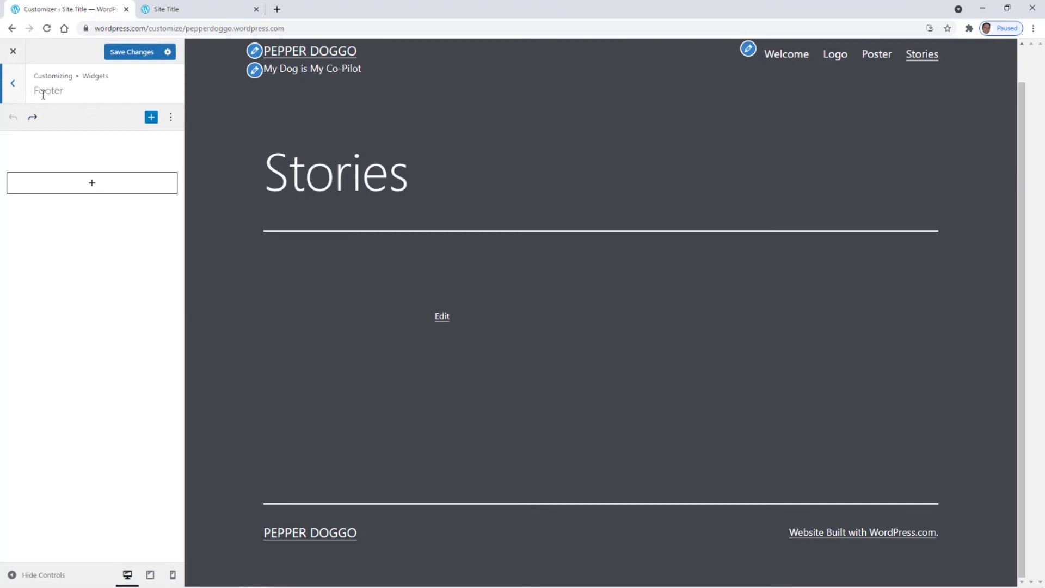
{"action": "left_click", "coordinate": [152, 118]}
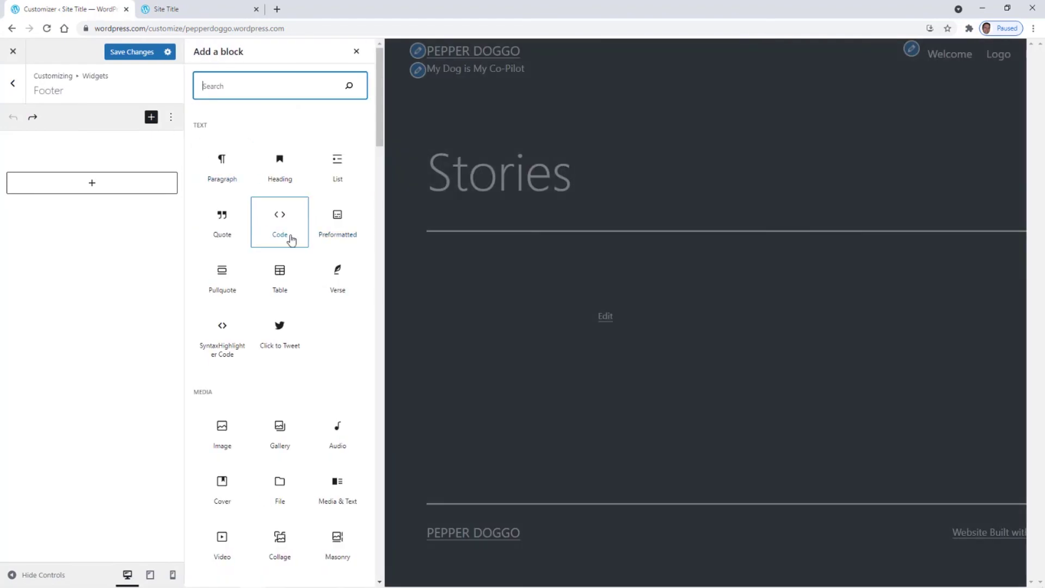
- Browse the block library's Widgets section, including Social Icons and Twitter Timeline
{"action": "scroll", "coordinate": [272, 217], "scroll_direction": "down", "scroll_amount": 3}
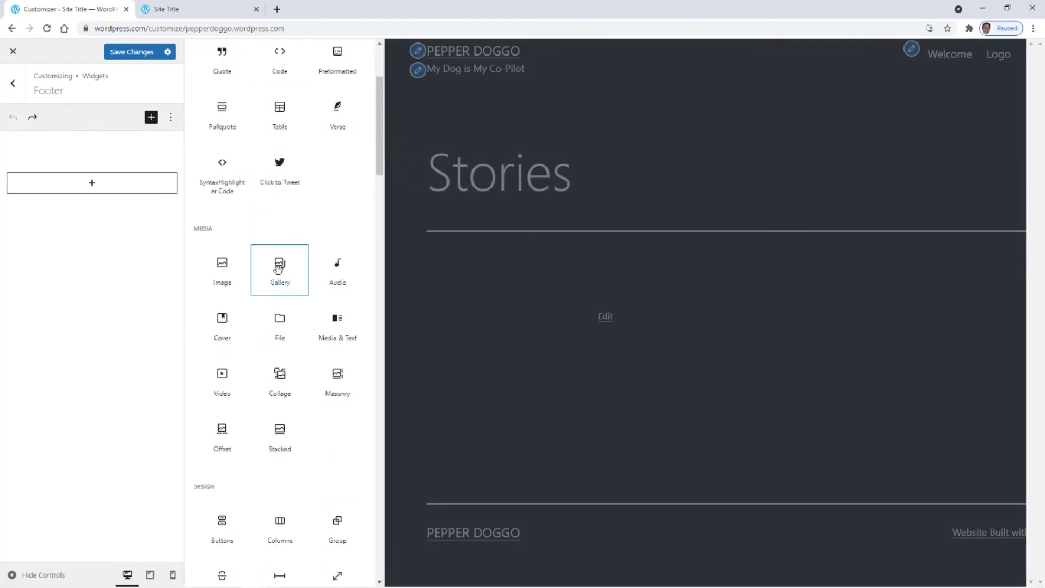
{"action": "scroll", "coordinate": [278, 273], "scroll_direction": "down", "scroll_amount": 1}
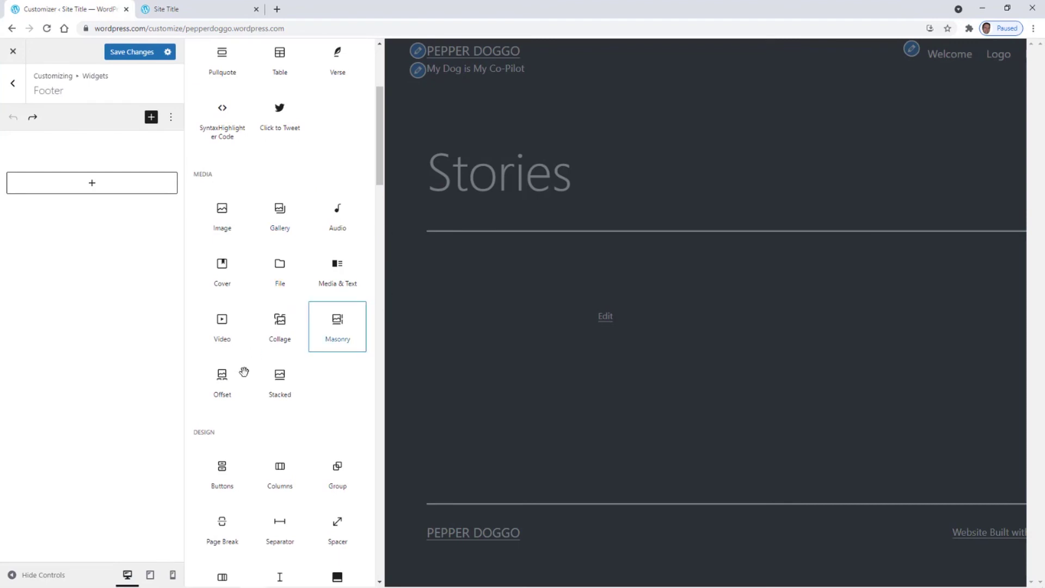
{"action": "scroll", "coordinate": [253, 370], "scroll_direction": "down", "scroll_amount": 3}
{"action": "scroll", "coordinate": [250, 379], "scroll_direction": "down", "scroll_amount": 6}
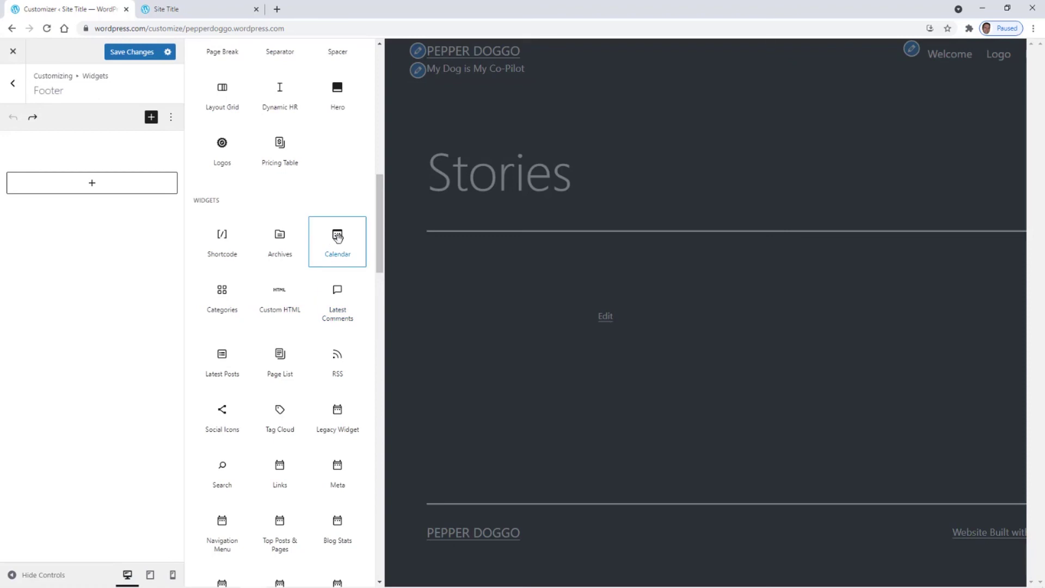
{"action": "scroll", "coordinate": [352, 333], "scroll_direction": "down", "scroll_amount": 1}
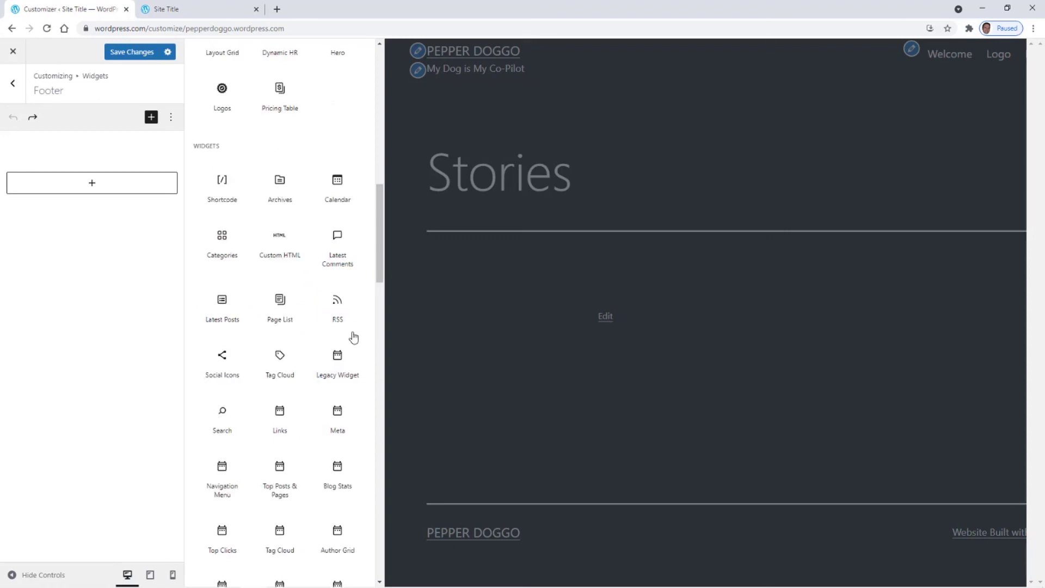
{"action": "scroll", "coordinate": [245, 370], "scroll_direction": "down", "scroll_amount": 1}
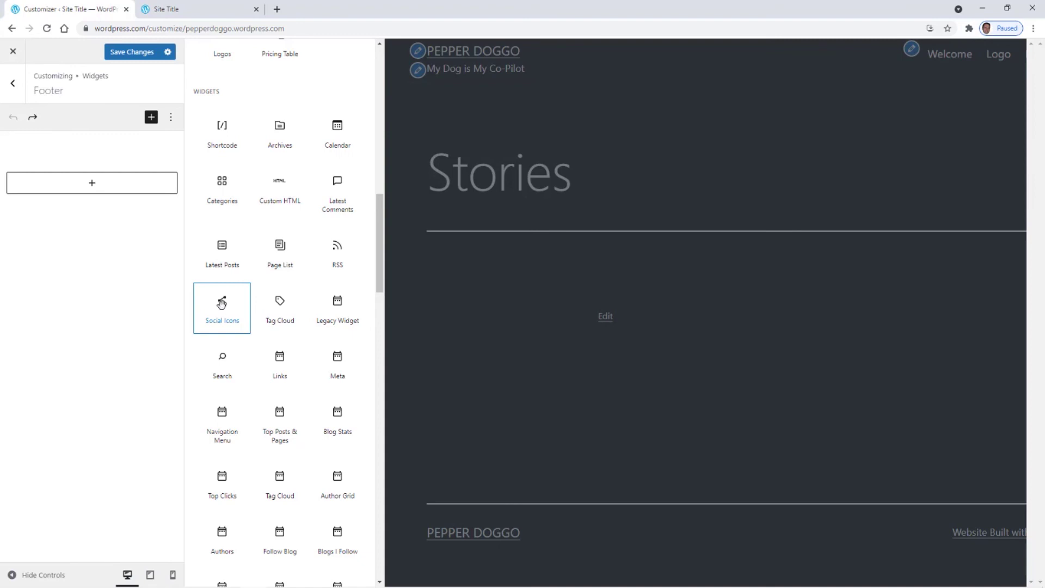
{"action": "scroll", "coordinate": [221, 304], "scroll_direction": "down", "scroll_amount": 1}
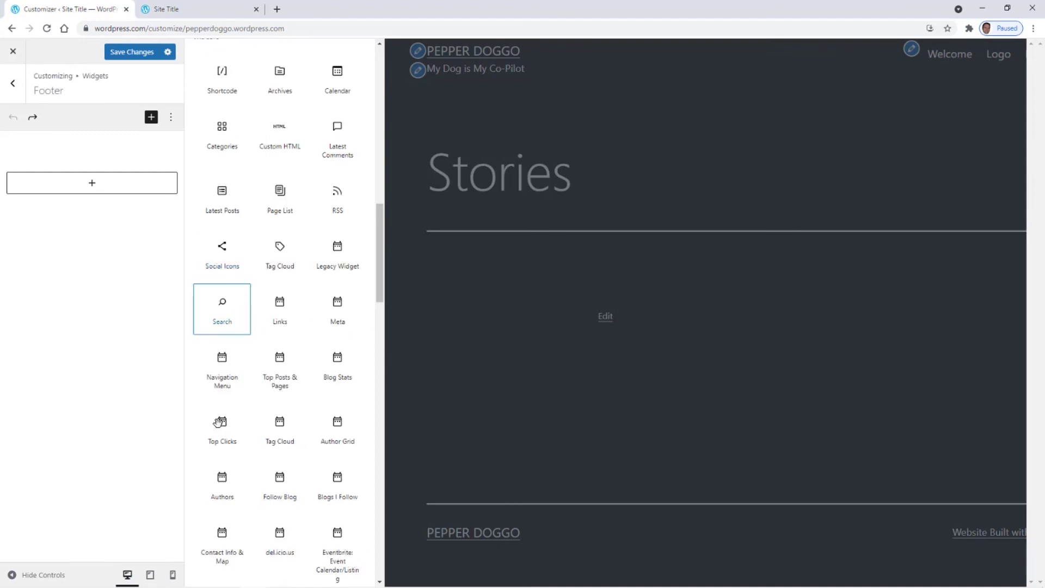
{"action": "scroll", "coordinate": [222, 357], "scroll_direction": "down", "scroll_amount": 1}
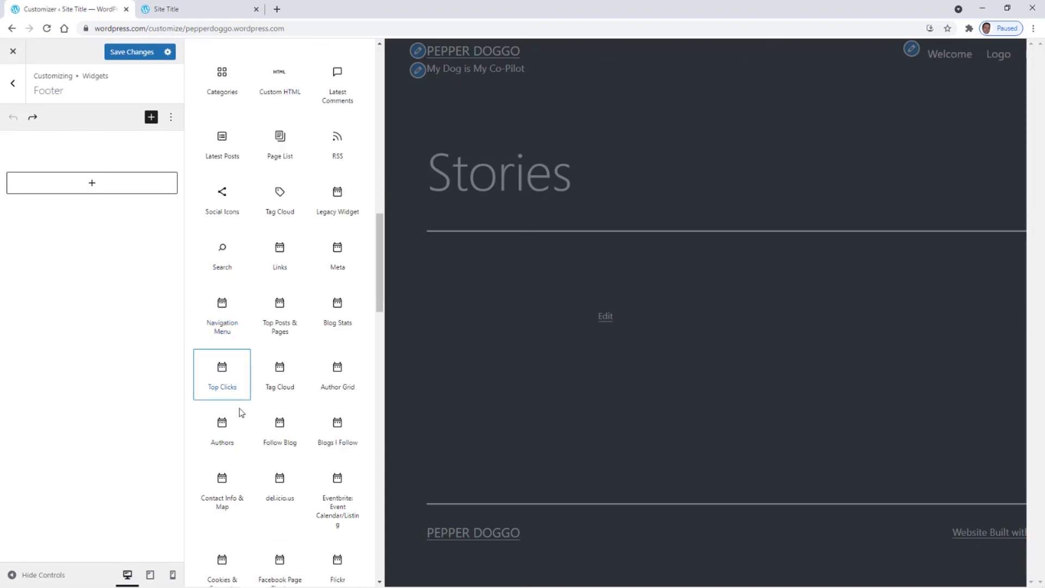
{"action": "scroll", "coordinate": [235, 411], "scroll_direction": "down", "scroll_amount": 1}
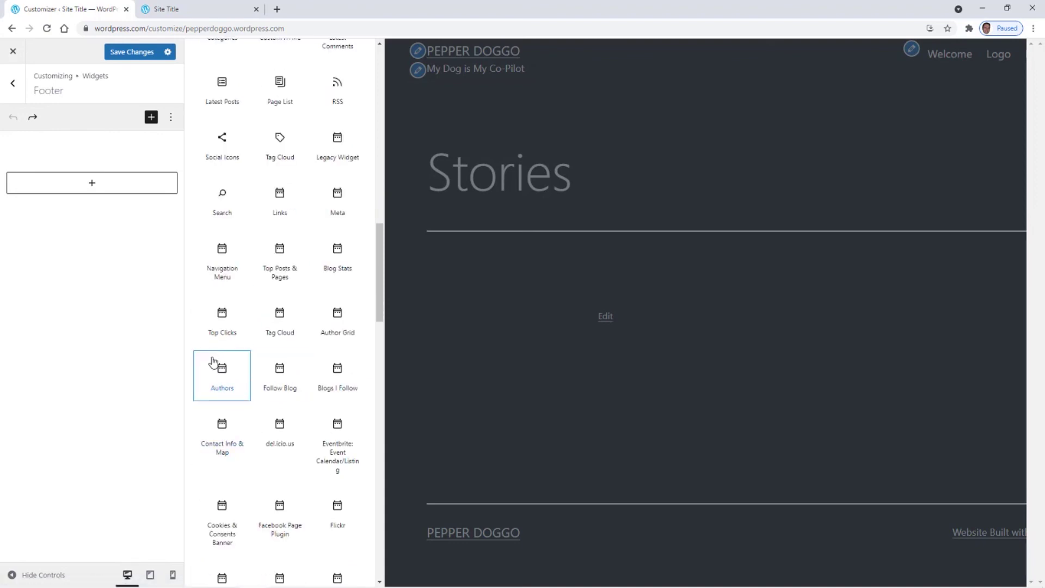
{"action": "scroll", "coordinate": [268, 402], "scroll_direction": "down", "scroll_amount": 1}
{"action": "scroll", "coordinate": [284, 441], "scroll_direction": "down", "scroll_amount": 1}
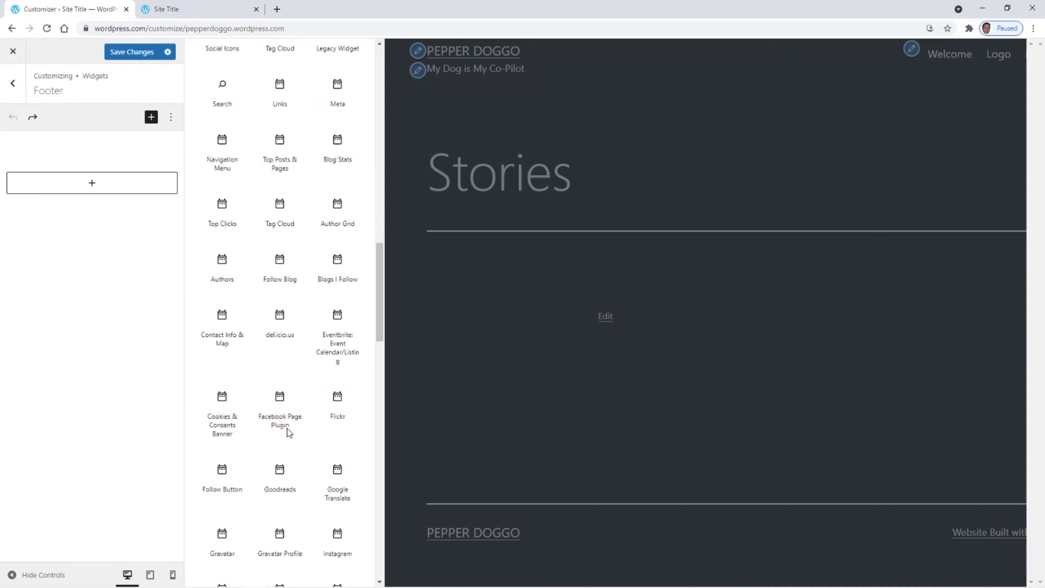
{"action": "scroll", "coordinate": [210, 456], "scroll_direction": "down", "scroll_amount": 1}
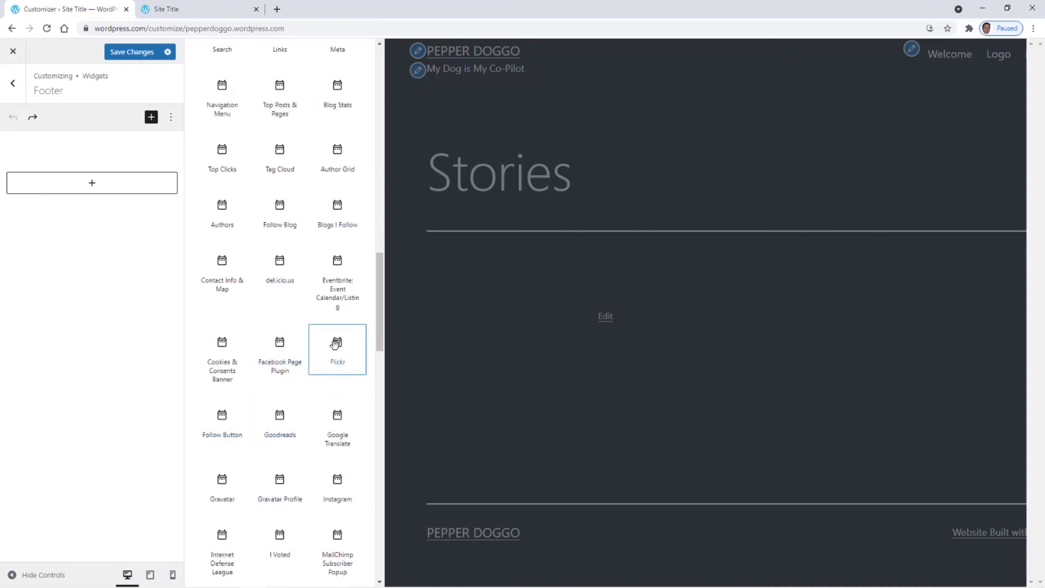
{"action": "scroll", "coordinate": [322, 392], "scroll_direction": "down", "scroll_amount": 1}
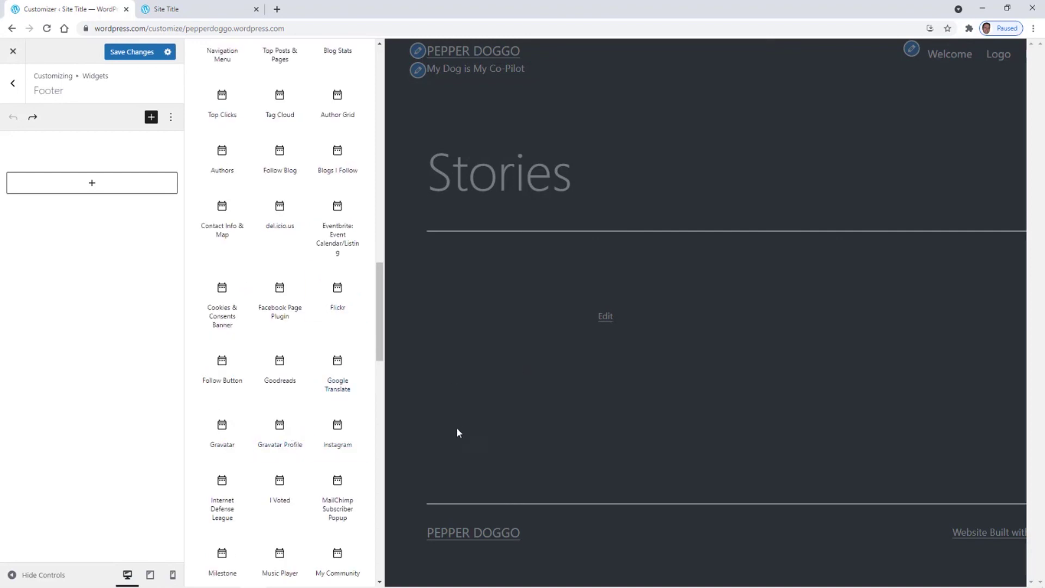
{"action": "scroll", "coordinate": [357, 416], "scroll_direction": "down", "scroll_amount": 1}
{"action": "scroll", "coordinate": [359, 431], "scroll_direction": "down", "scroll_amount": 2}
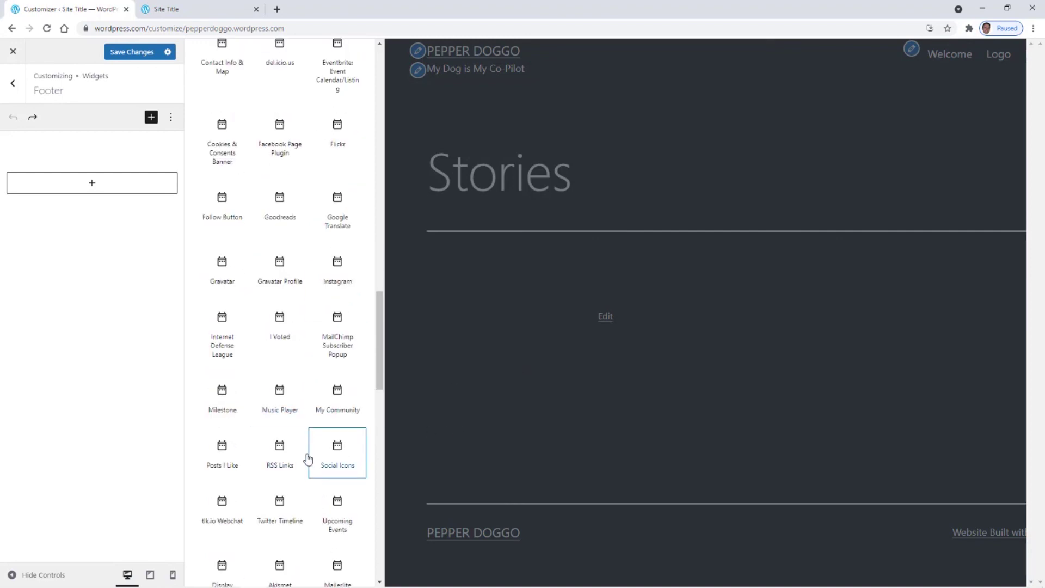
{"action": "scroll", "coordinate": [296, 454], "scroll_direction": "down", "scroll_amount": 1}
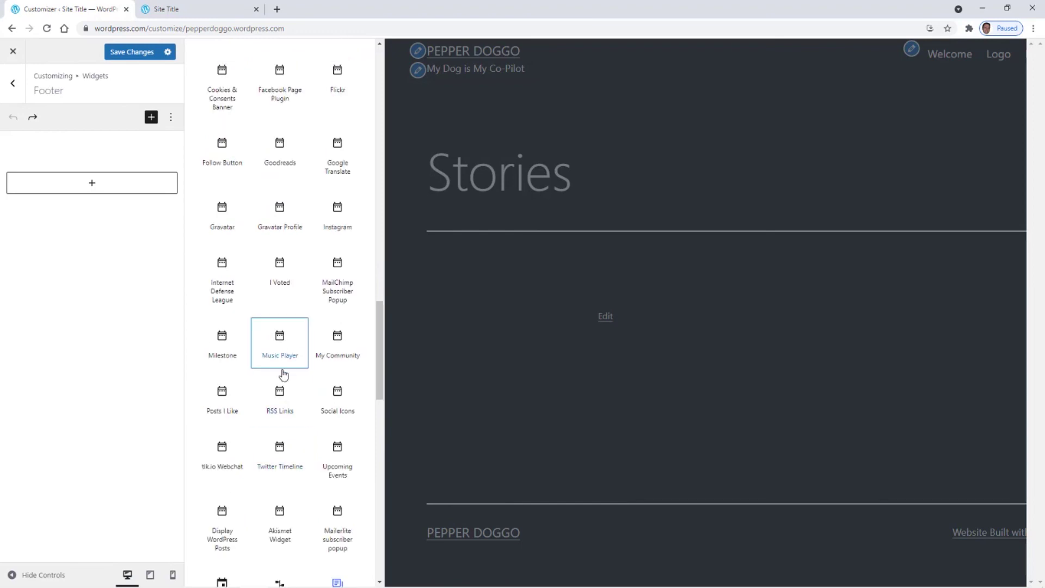
{"action": "scroll", "coordinate": [280, 365], "scroll_direction": "down", "scroll_amount": 1}
{"action": "scroll", "coordinate": [261, 428], "scroll_direction": "down", "scroll_amount": 1}
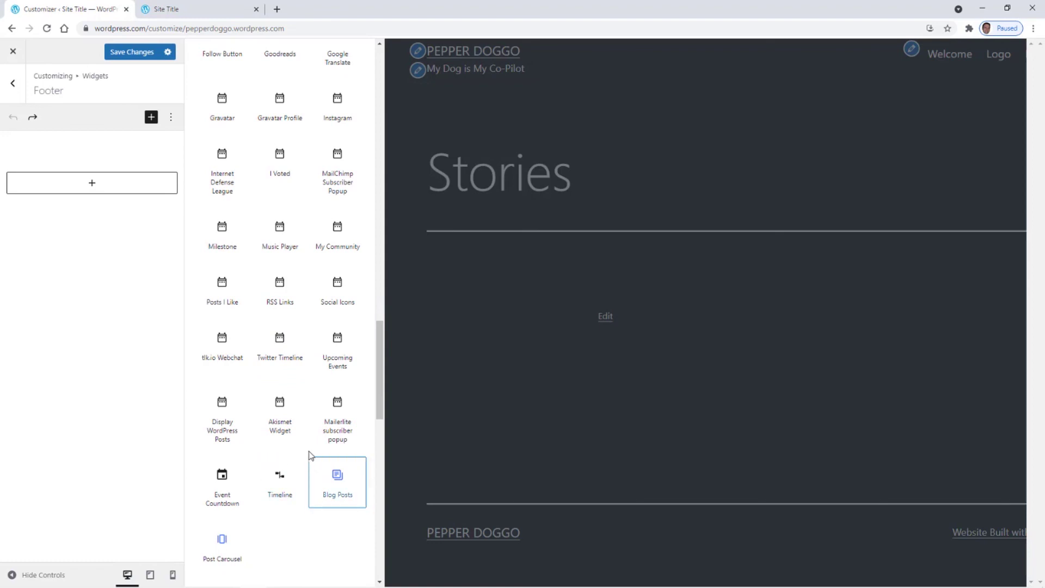
{"action": "scroll", "coordinate": [309, 463], "scroll_direction": "up", "scroll_amount": 1}
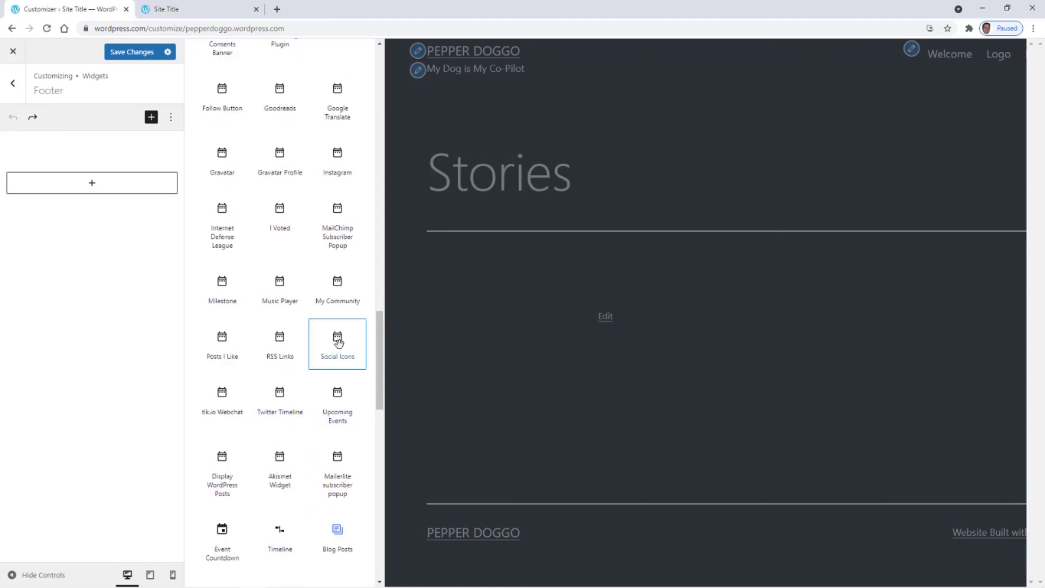
- Insert a Social Icons widget into the footer, undo it, and return to the main Customizer menu
{"action": "left_click", "coordinate": [338, 343]}
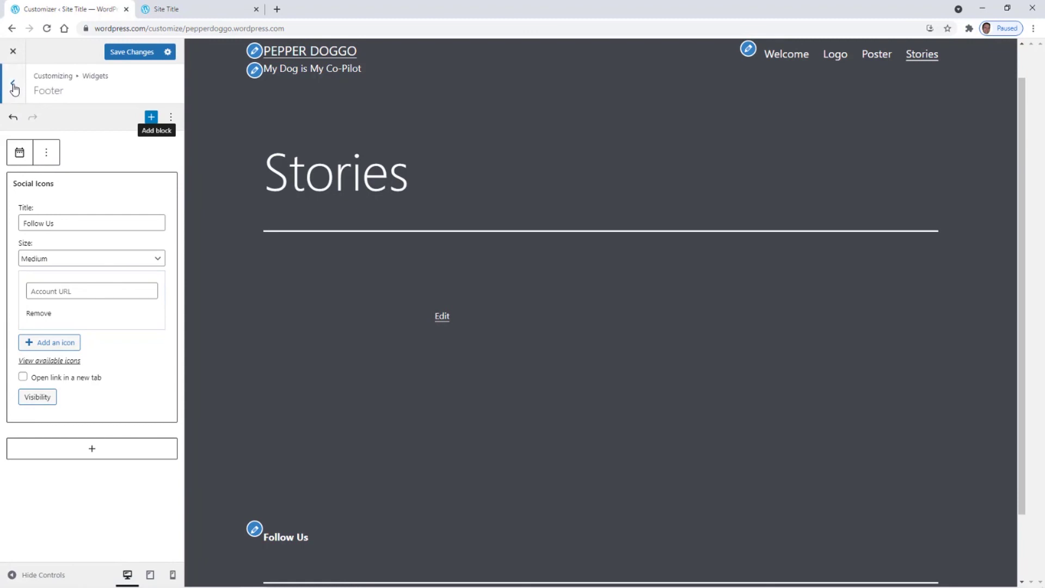
{"action": "left_click", "coordinate": [13, 118]}
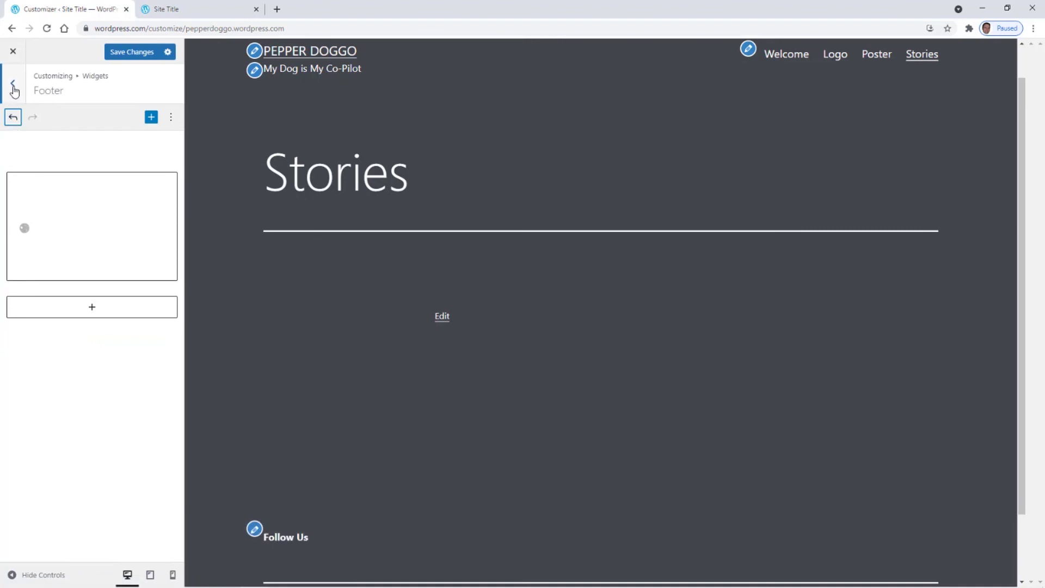
{"action": "left_click", "coordinate": [13, 88]}
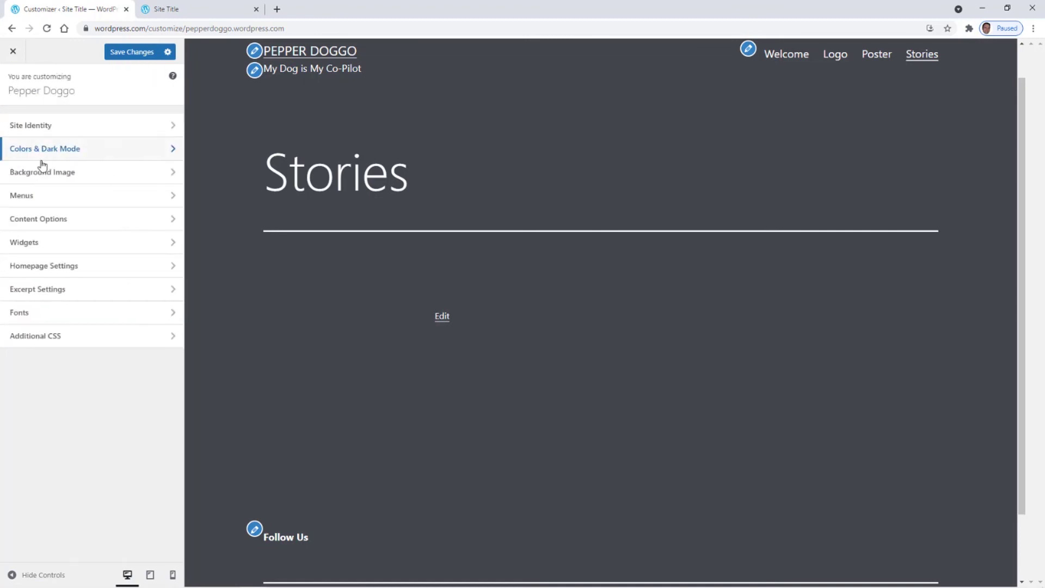
{"action": "left_click", "coordinate": [30, 242]}
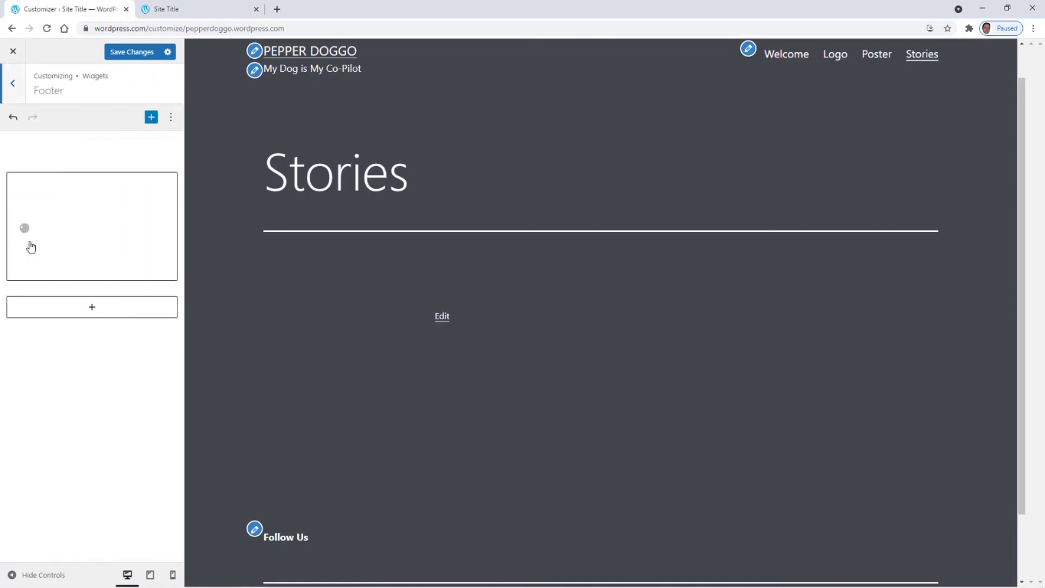
{"action": "left_click", "coordinate": [171, 119]}
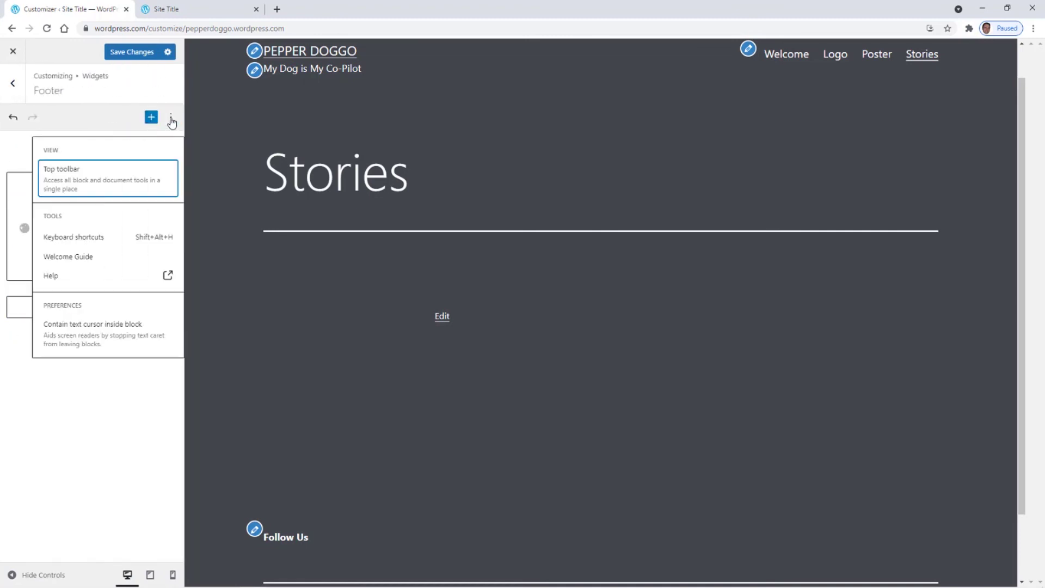
{"action": "left_click", "coordinate": [79, 515]}
{"action": "left_click", "coordinate": [58, 234]}
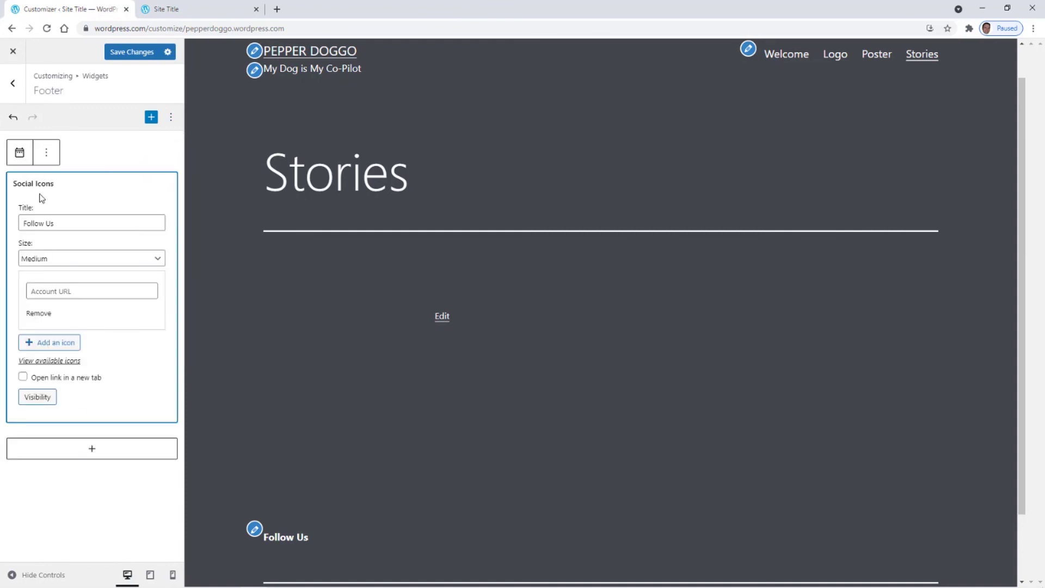
{"action": "left_click", "coordinate": [46, 153]}
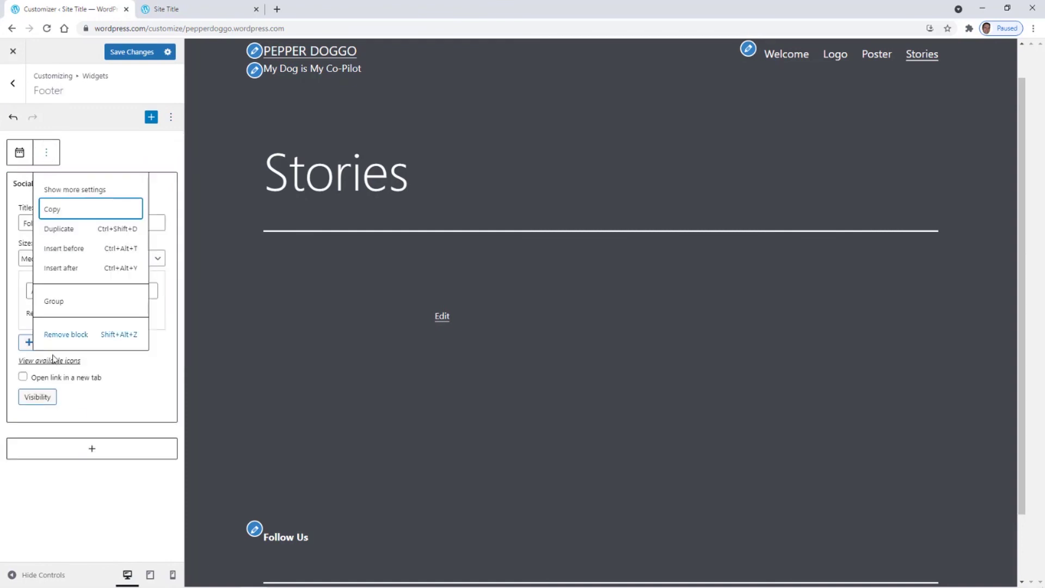
{"action": "left_click", "coordinate": [62, 335]}
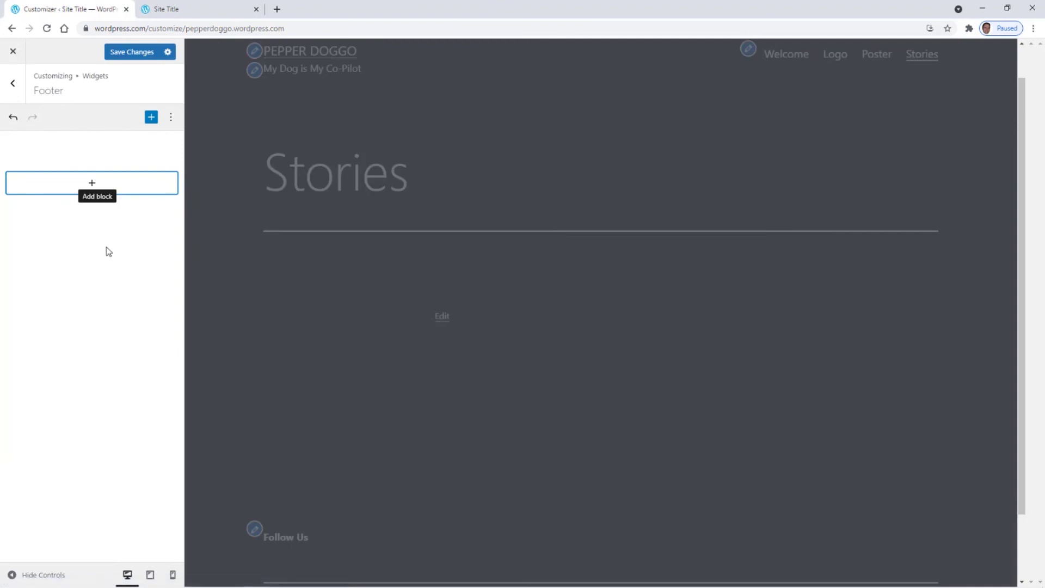
{"action": "left_click", "coordinate": [152, 117]}
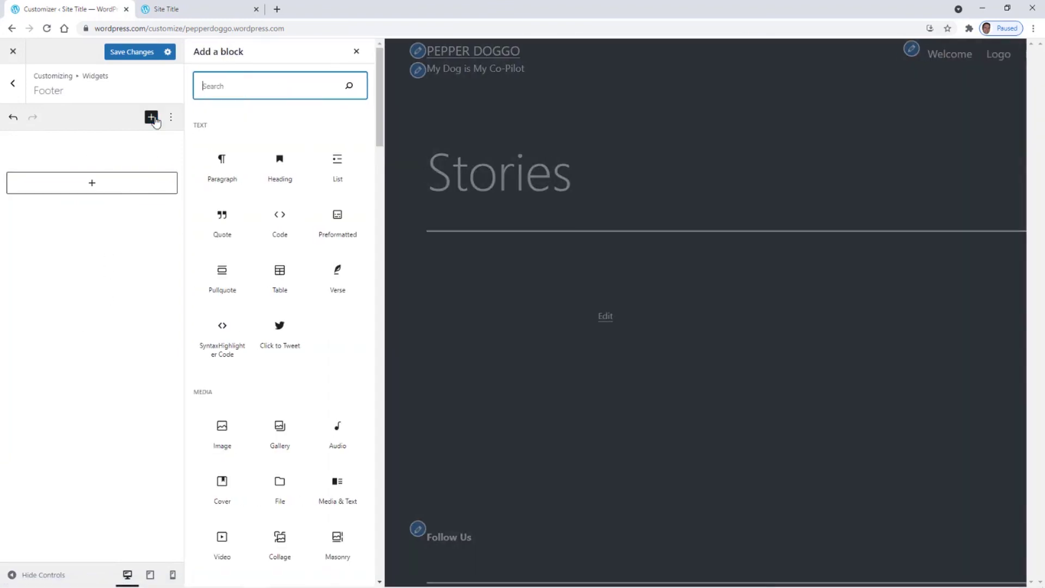
{"action": "scroll", "coordinate": [239, 437], "scroll_direction": "down", "scroll_amount": 2}
{"action": "scroll", "coordinate": [239, 438], "scroll_direction": "down", "scroll_amount": 8}
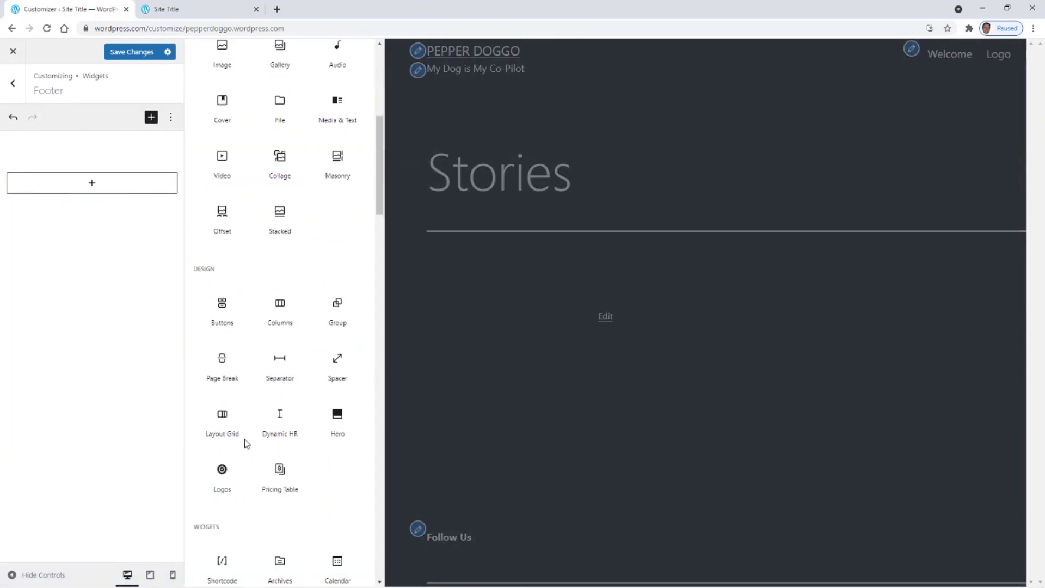
{"action": "scroll", "coordinate": [245, 473], "scroll_direction": "down", "scroll_amount": 3}
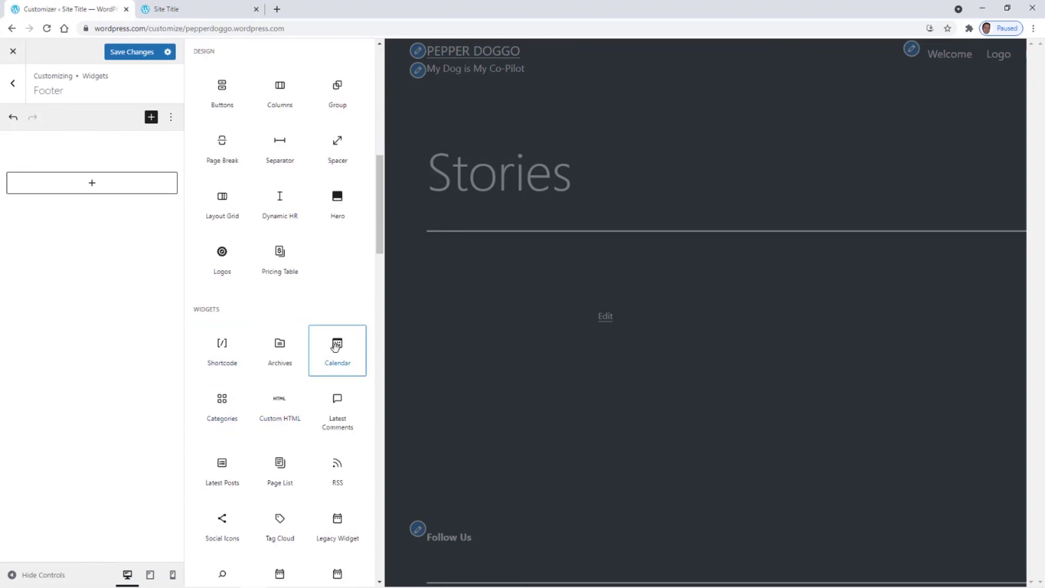
{"action": "left_click", "coordinate": [326, 348]}
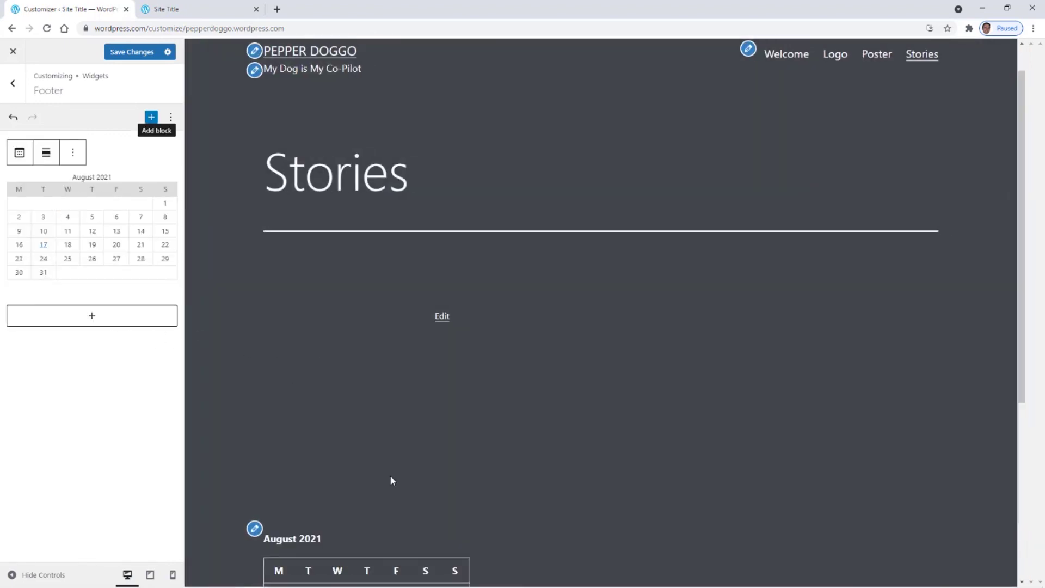
{"action": "scroll", "coordinate": [390, 480], "scroll_direction": "down", "scroll_amount": 3}
{"action": "scroll", "coordinate": [396, 481], "scroll_direction": "up", "scroll_amount": 4}
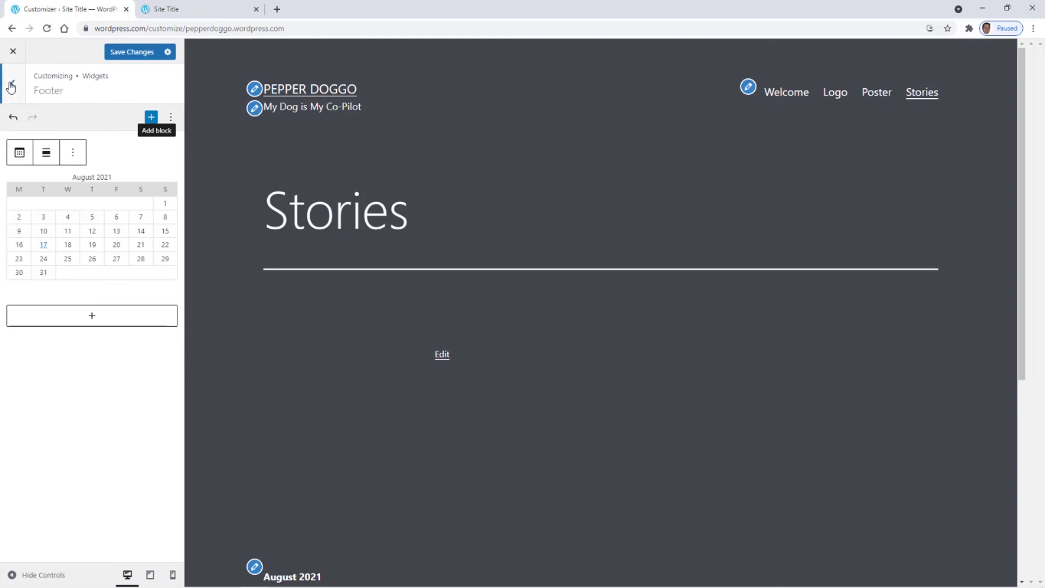
{"action": "left_click", "coordinate": [127, 54]}
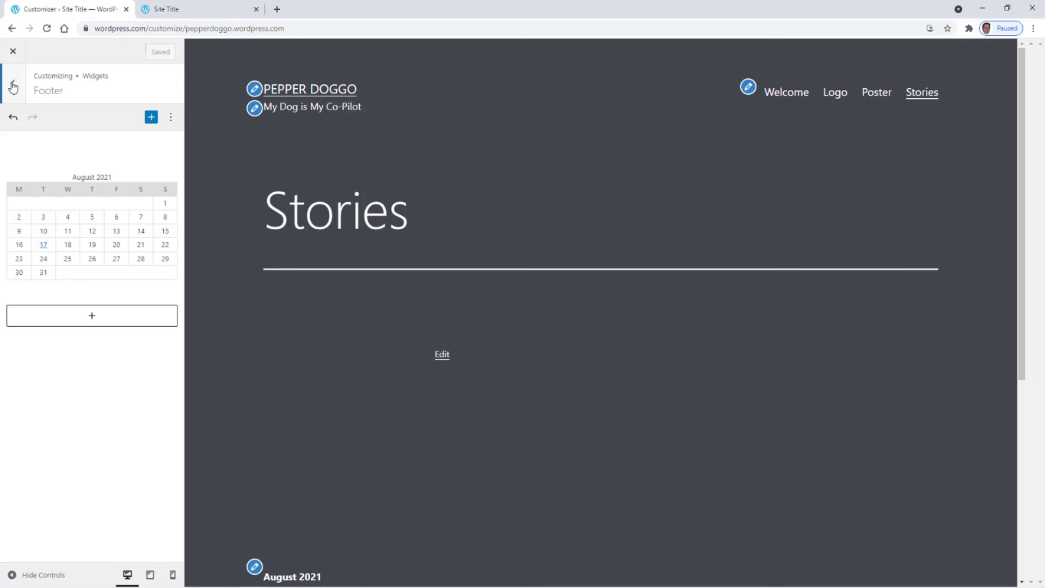
{"action": "left_click", "coordinate": [13, 86]}
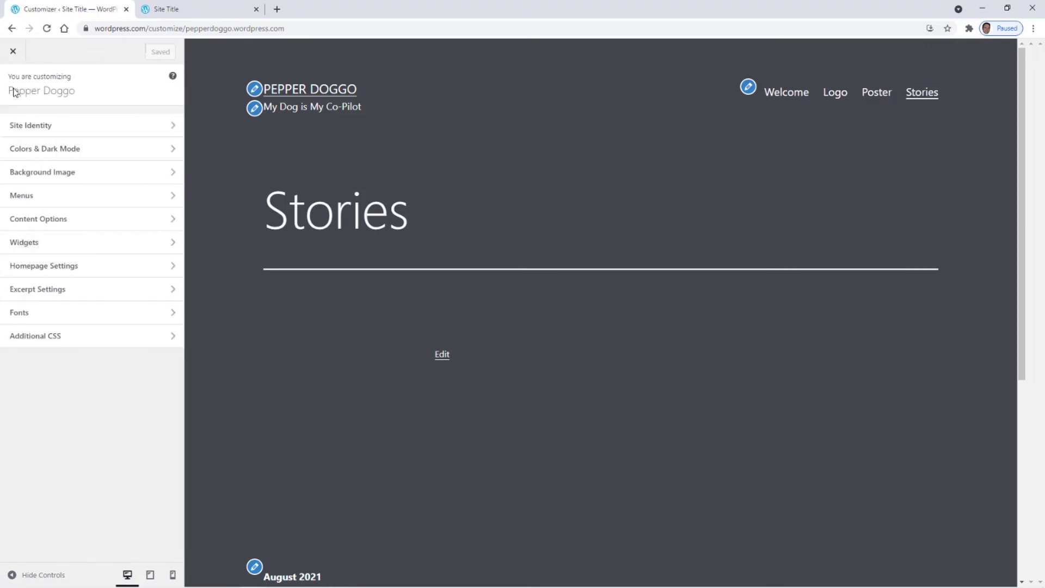
- Look over the Homepage Settings and Excerpt Settings, then open the Fonts section
{"action": "left_click", "coordinate": [67, 269]}
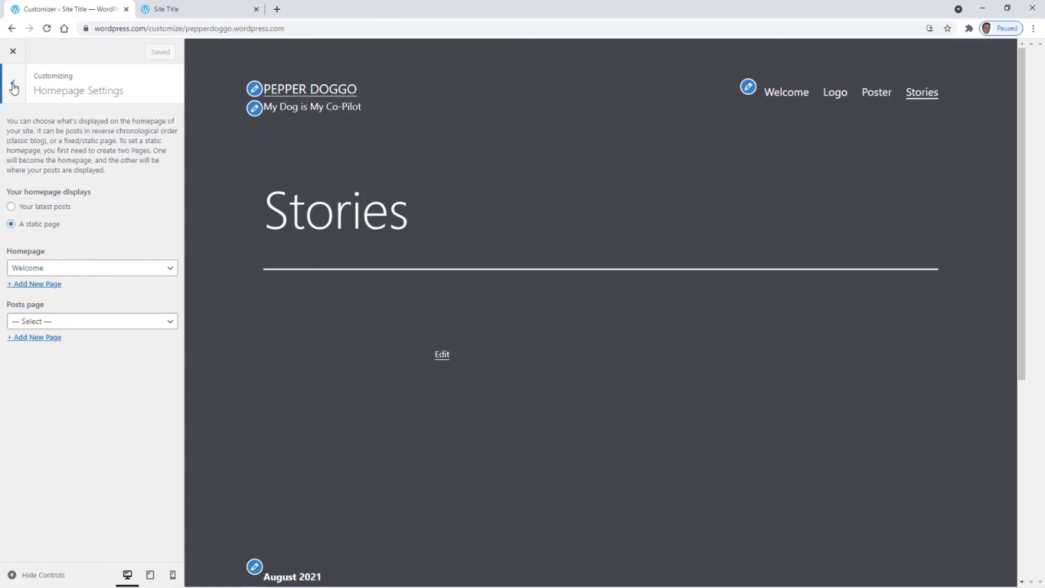
{"action": "left_click", "coordinate": [14, 87]}
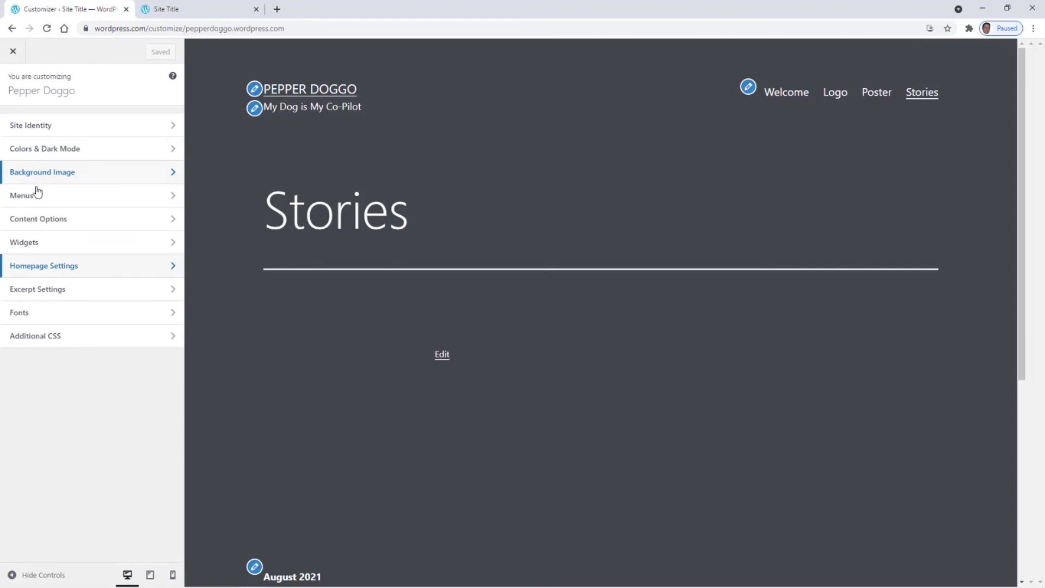
{"action": "left_click", "coordinate": [41, 292]}
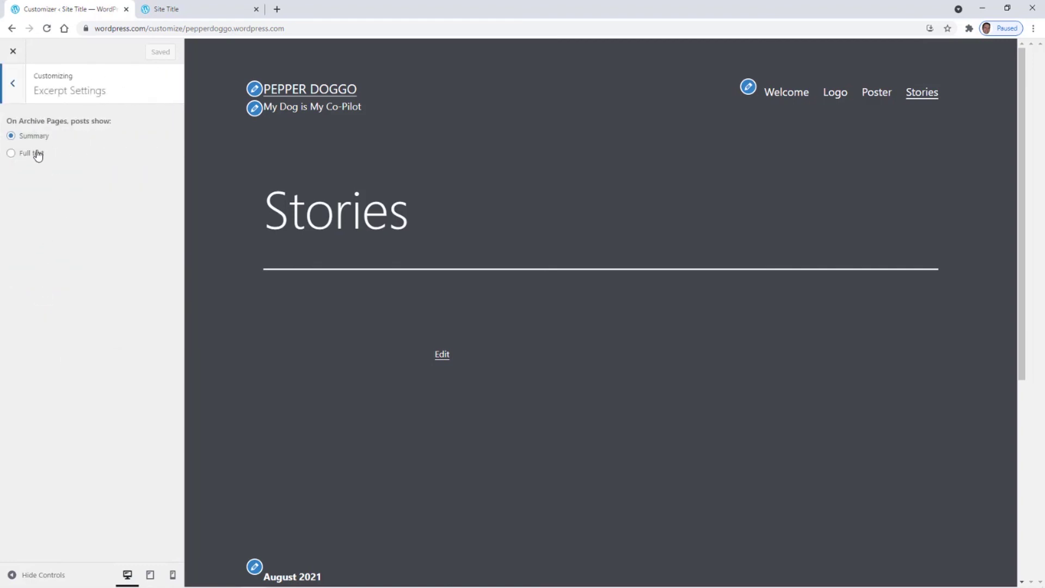
{"action": "left_click", "coordinate": [11, 89]}
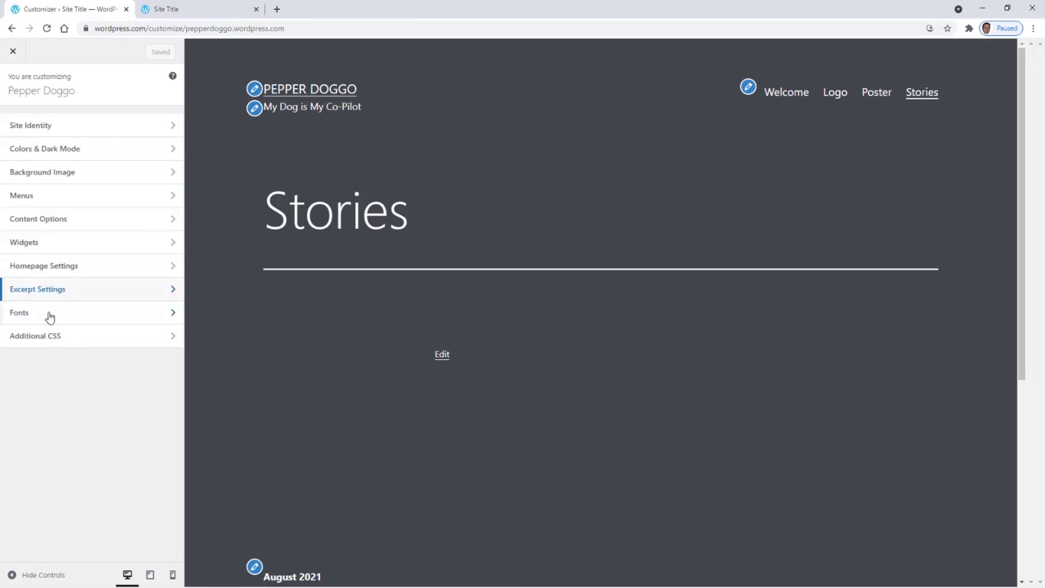
{"action": "left_click", "coordinate": [36, 316]}
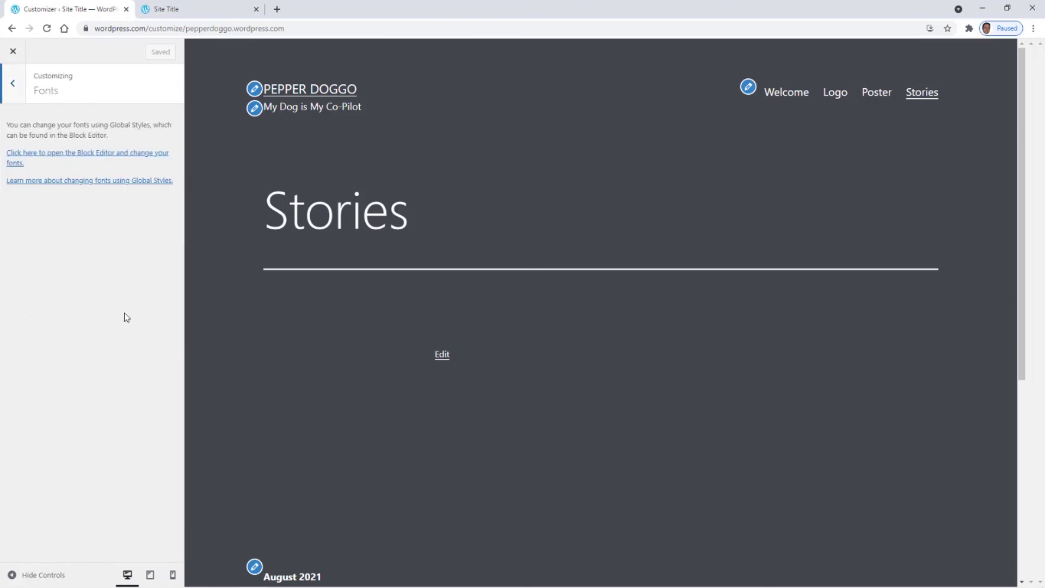
- In Global Styles, try Domine as the heading font and Lora as the base font
{"action": "left_click", "coordinate": [48, 155]}
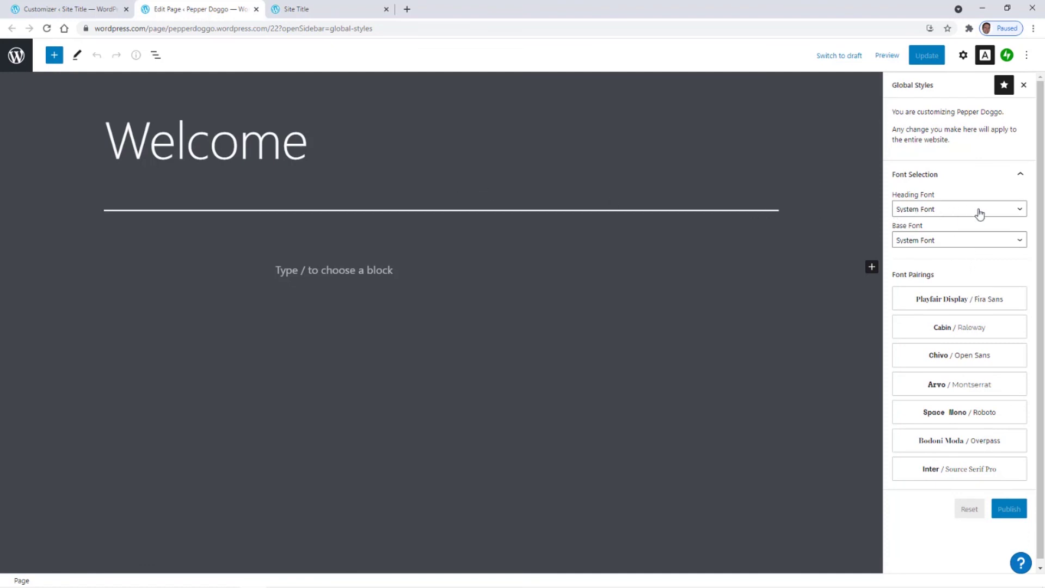
{"action": "left_click", "coordinate": [1010, 211]}
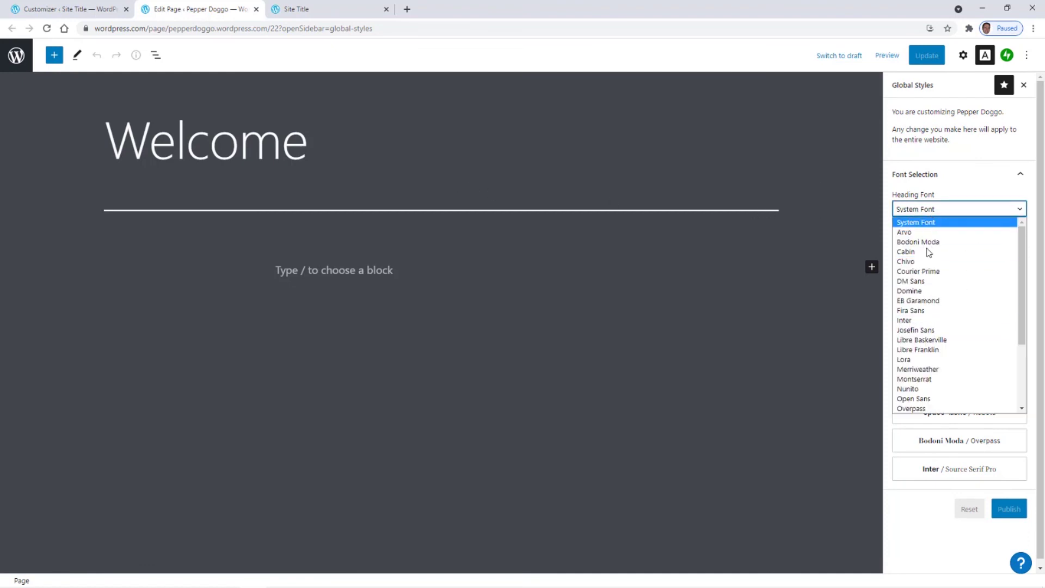
{"action": "left_click", "coordinate": [919, 291]}
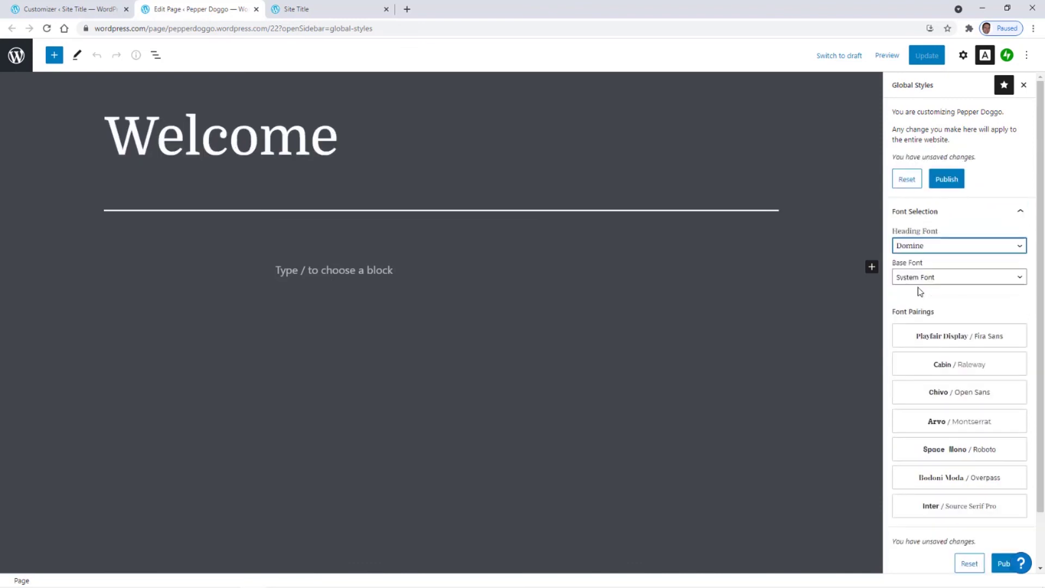
{"action": "left_click", "coordinate": [947, 278]}
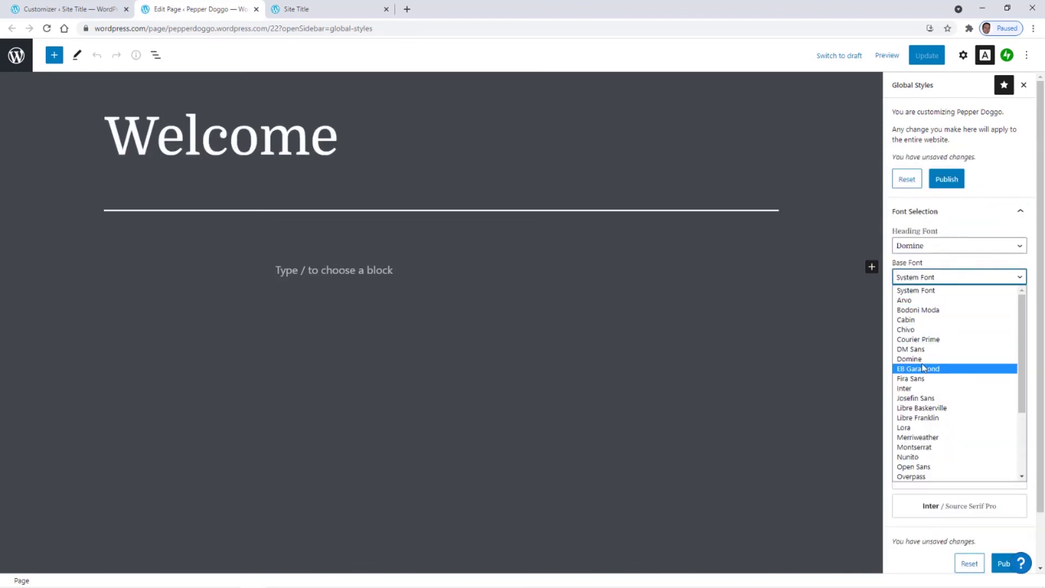
{"action": "left_click", "coordinate": [904, 429]}
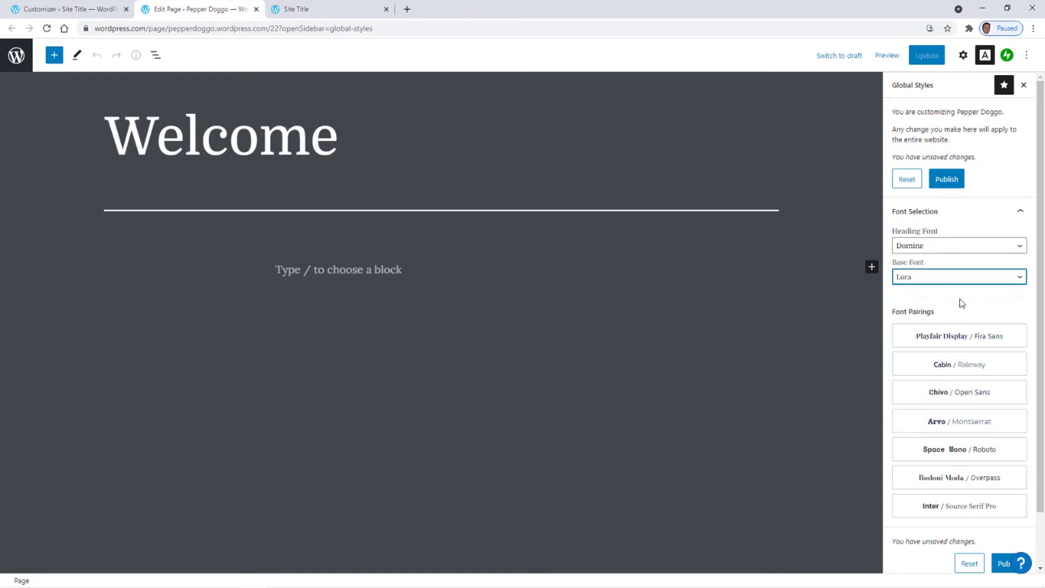
- Apply the Bodoni Moda / Overpass font pairing and publish it site-wide
{"action": "scroll", "coordinate": [961, 302], "scroll_direction": "down", "scroll_amount": 1}
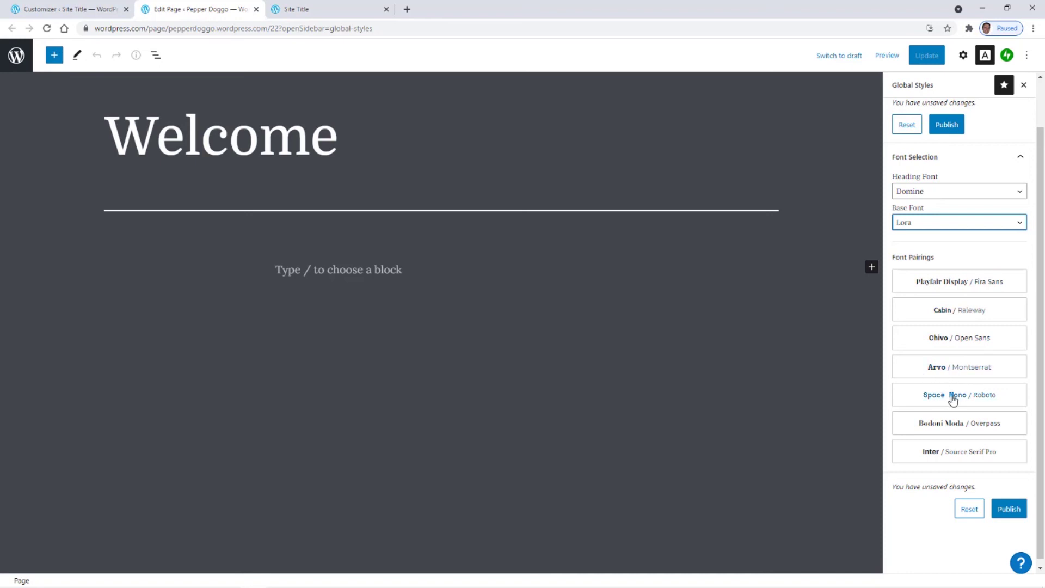
{"action": "left_click", "coordinate": [945, 426]}
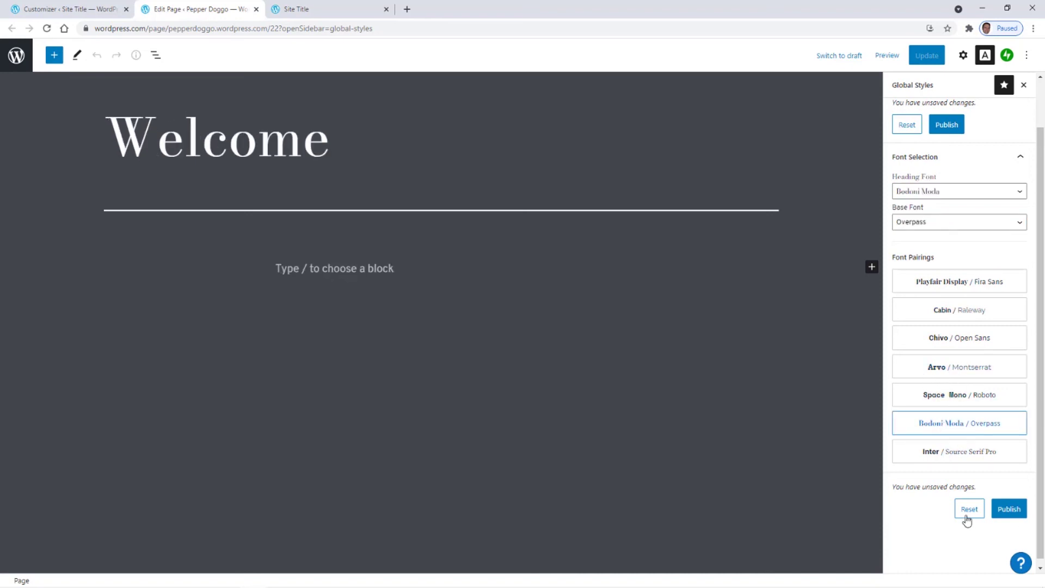
{"action": "left_click", "coordinate": [1010, 512]}
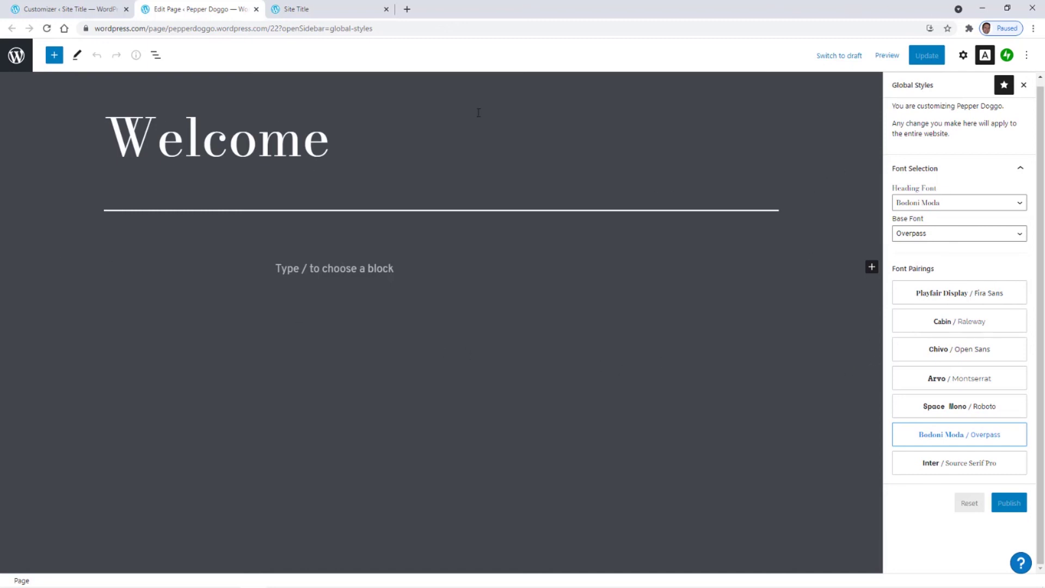
- Go to Pages, then Themes, and customize the active Twenty Twenty-One theme
{"action": "left_click", "coordinate": [16, 55]}
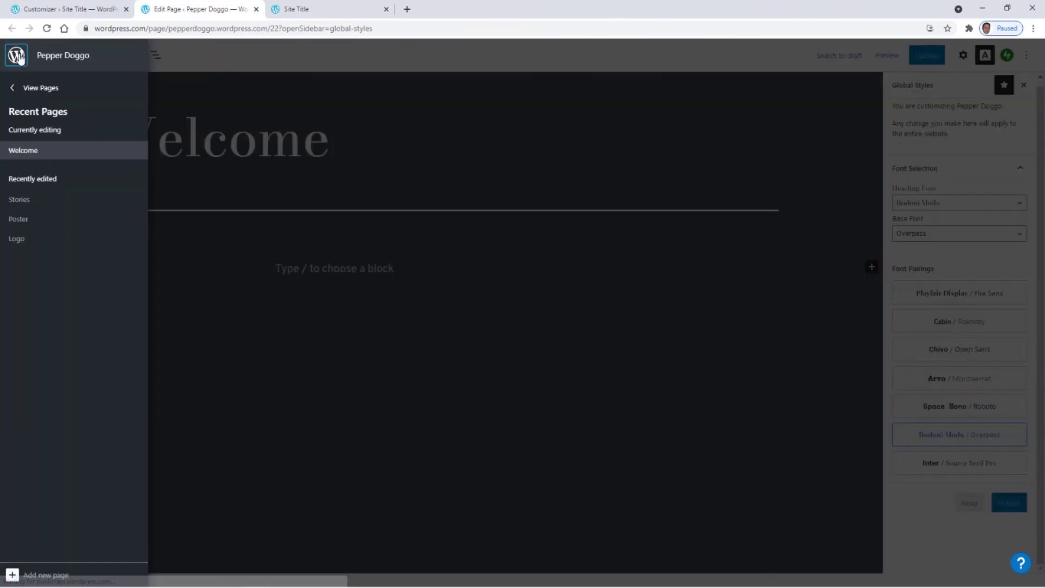
{"action": "left_click", "coordinate": [24, 88]}
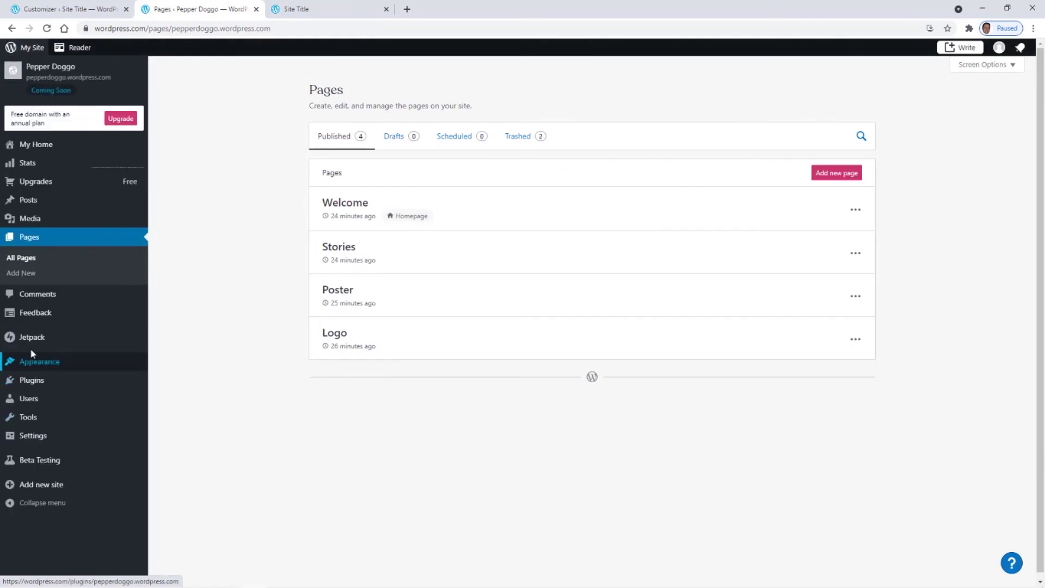
{"action": "left_click", "coordinate": [34, 365]}
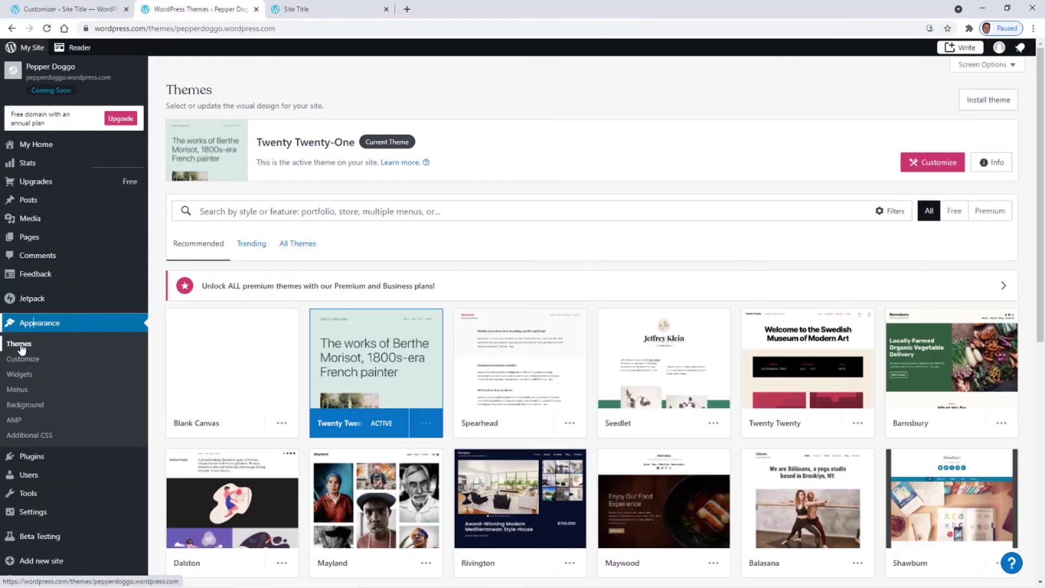
{"action": "left_click", "coordinate": [932, 162]}
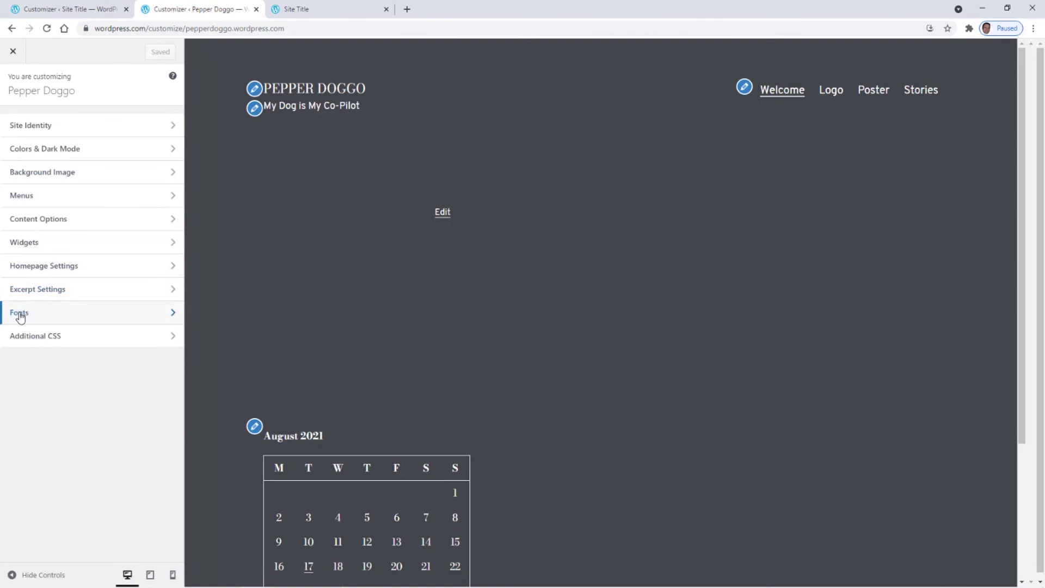
- Check the Fonts and Additional CSS sections, then close the Customizer back to Themes
{"action": "left_click", "coordinate": [20, 315]}
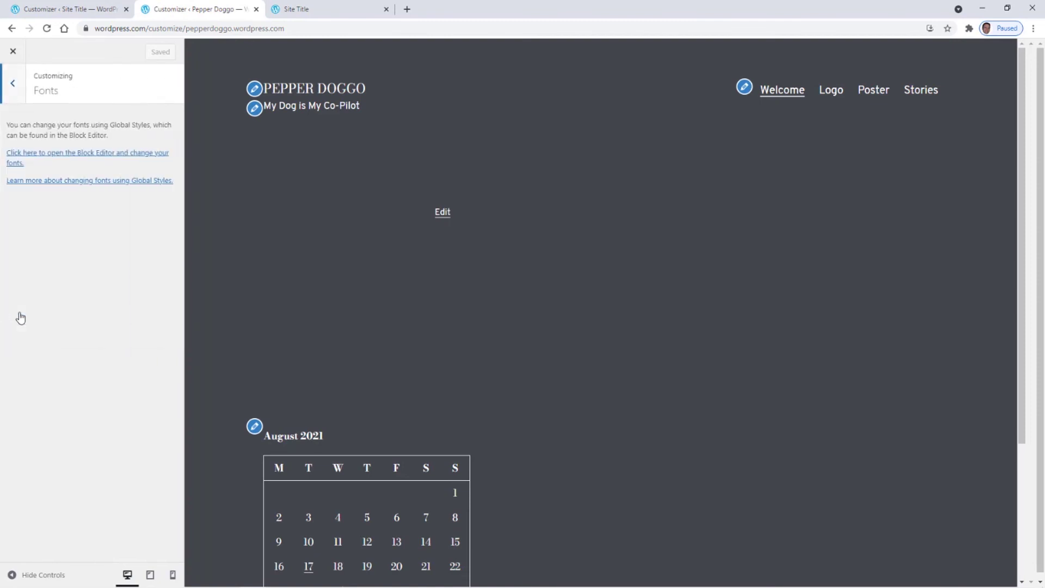
{"action": "left_click", "coordinate": [14, 86]}
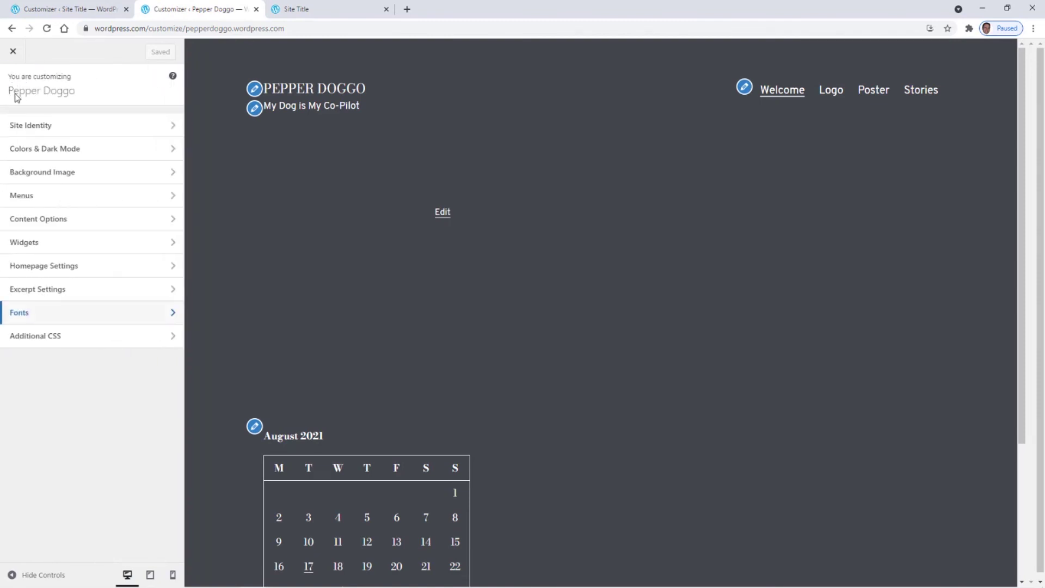
{"action": "left_click", "coordinate": [38, 342]}
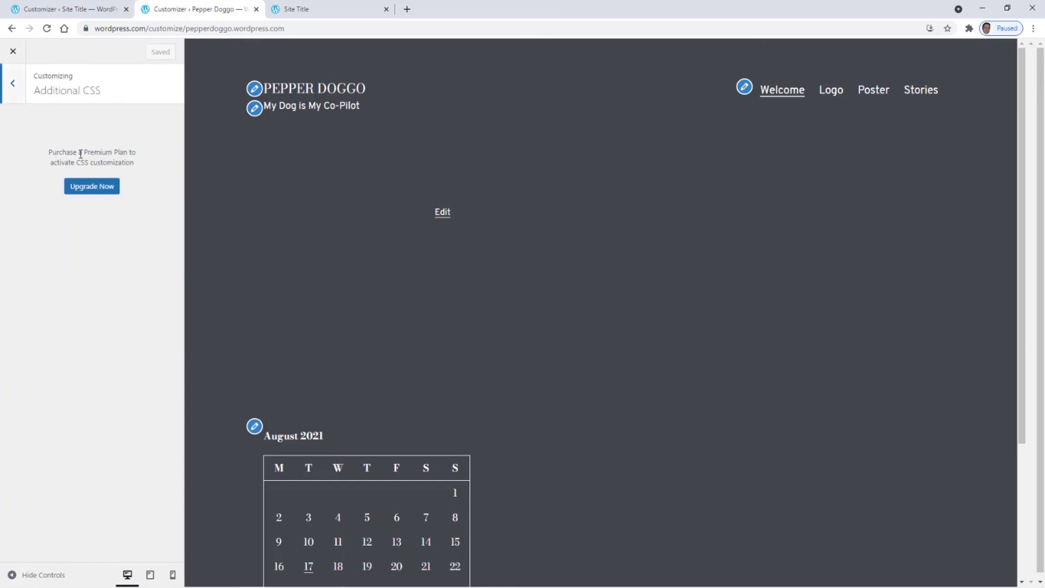
{"action": "left_click", "coordinate": [14, 86]}
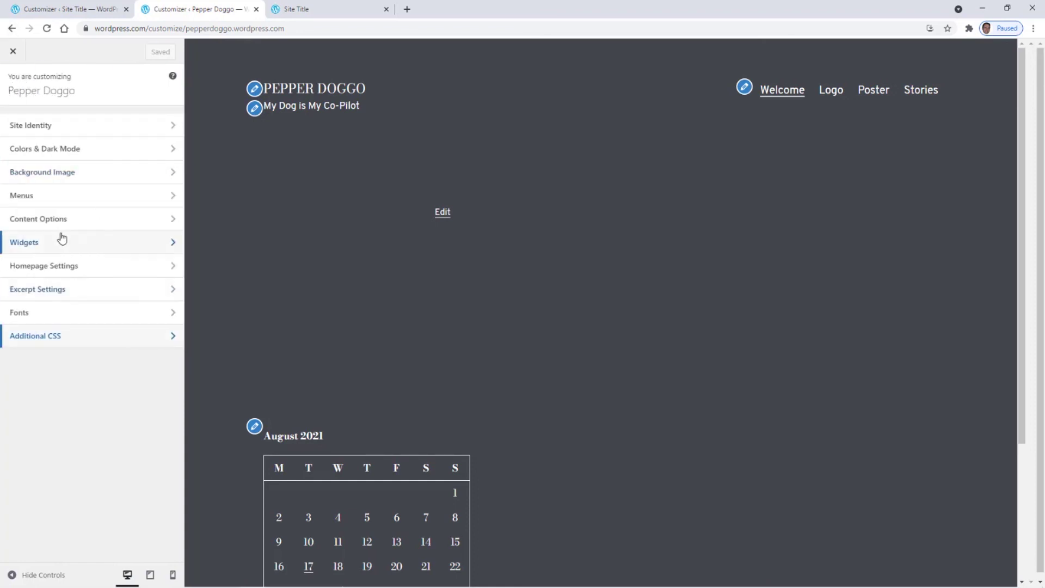
{"action": "left_click", "coordinate": [14, 52]}
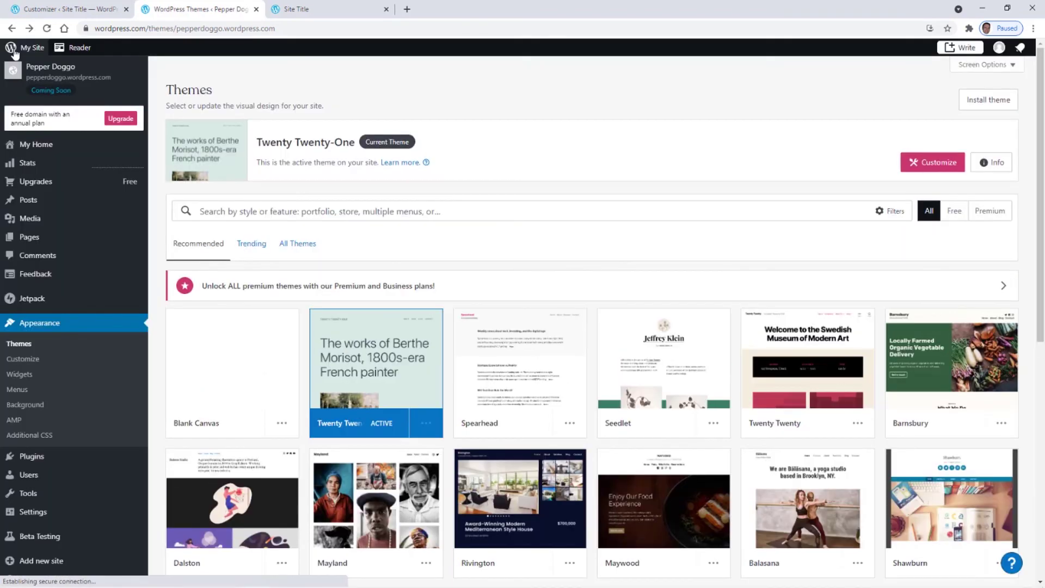